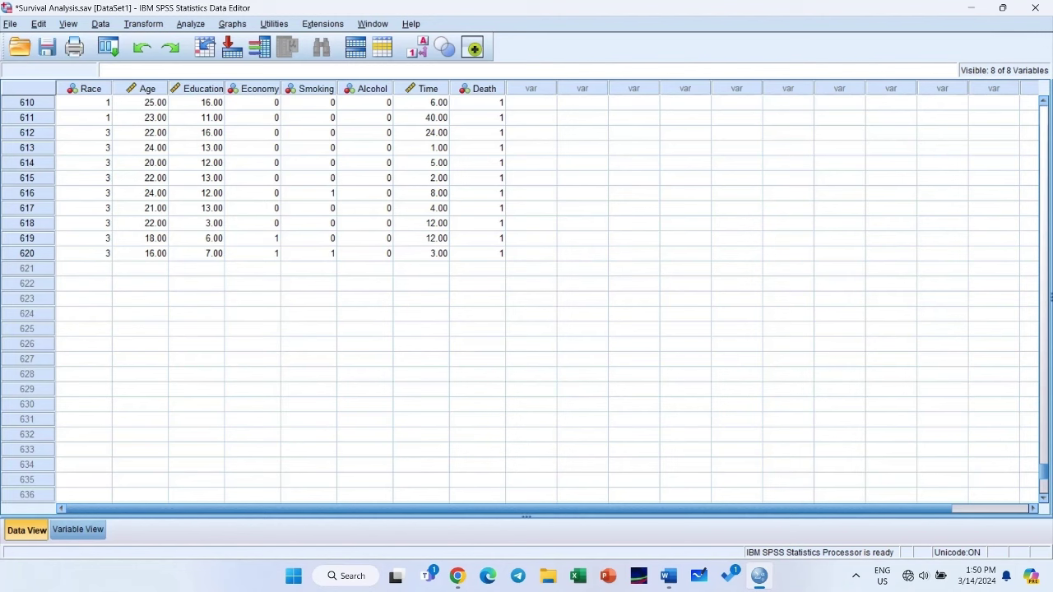
# - Review the case rows of the survival dataset down to the last recorded case
pyautogui.scroll(15, 89, 153)
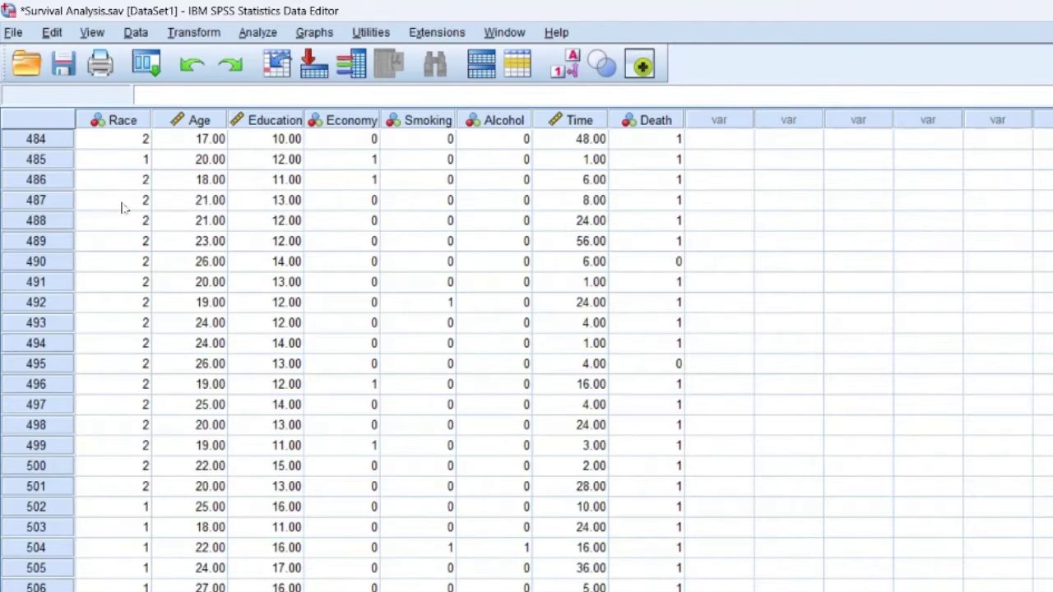
pyautogui.scroll(-5, 124, 206)
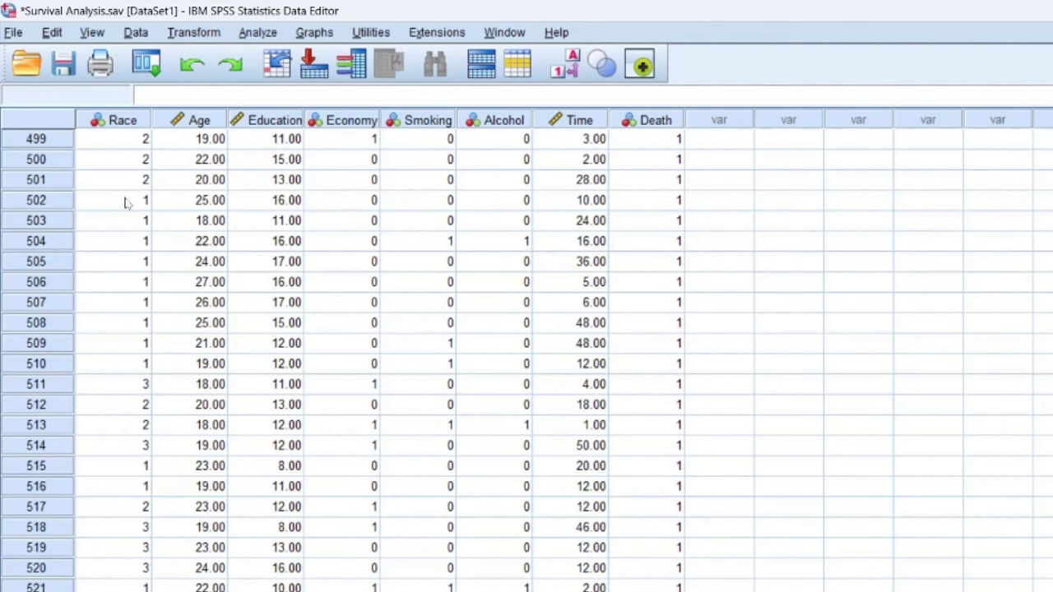
pyautogui.scroll(-7, 125, 203)
pyautogui.scroll(1, 125, 204)
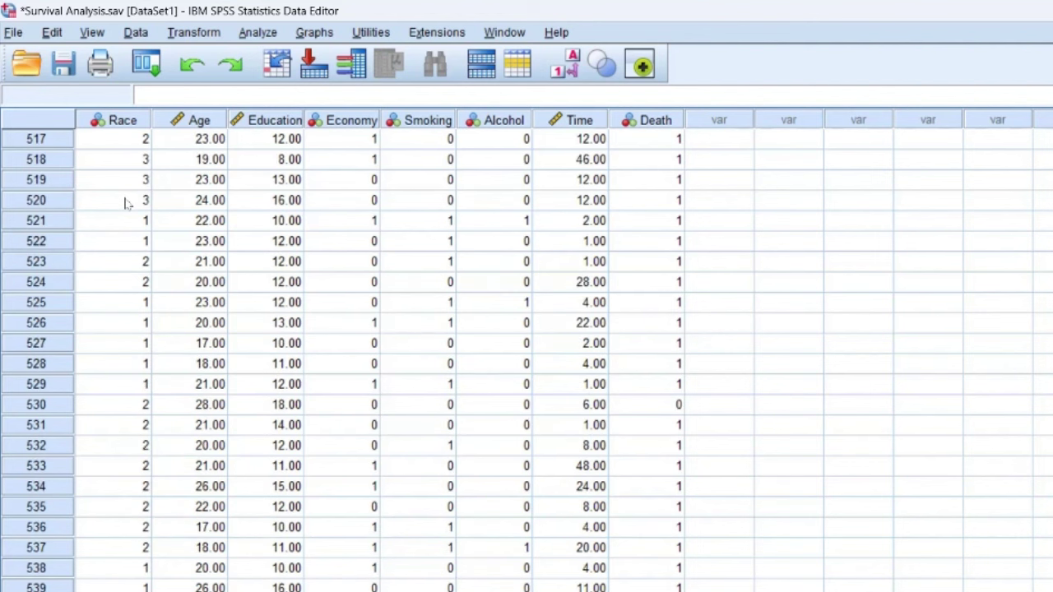
pyautogui.scroll(-20, 125, 204)
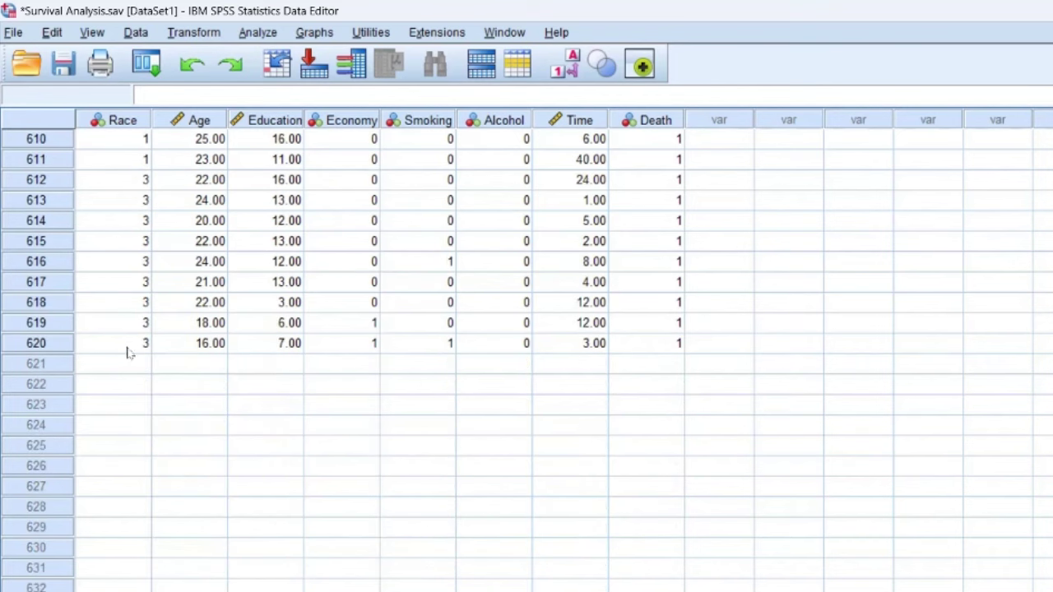
# - Show the variable definitions, check the value labels of Race, and review the Age and Education variables
pyautogui.hotkey('ctrl', 't')
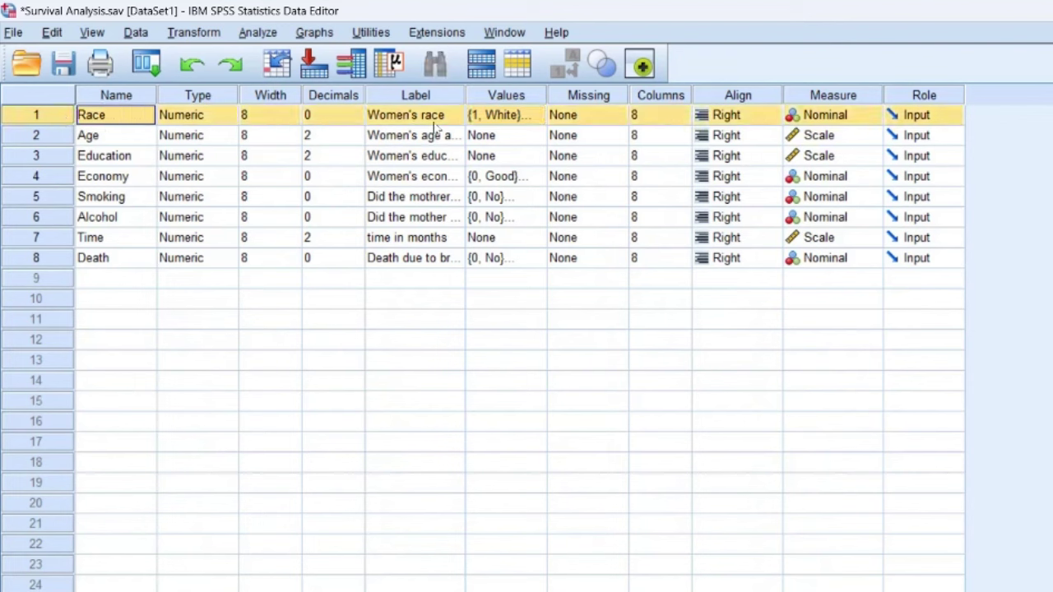
pyautogui.doubleClick(535, 124)
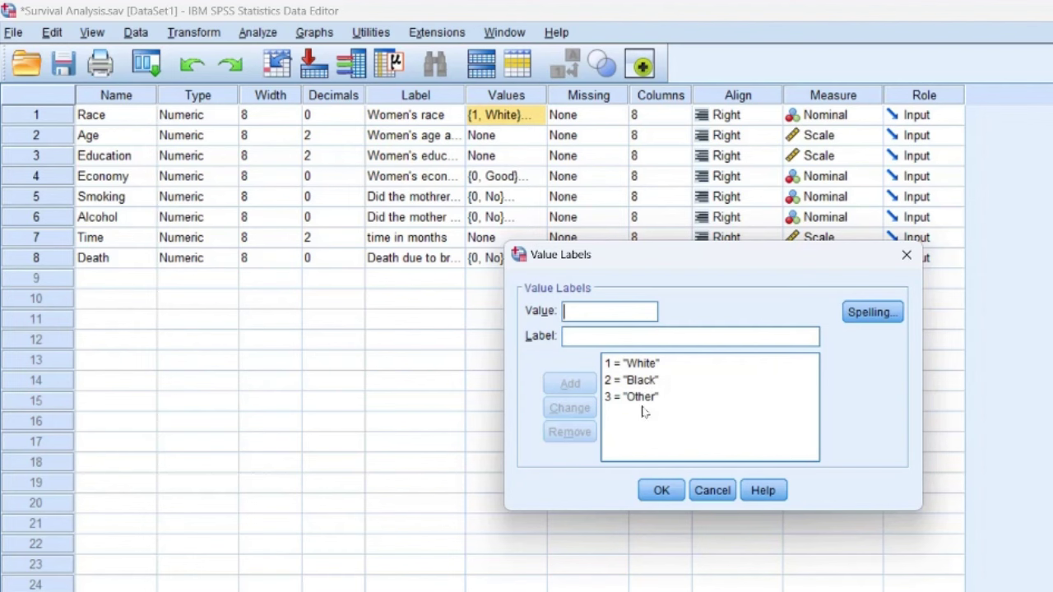
pyautogui.press('Return')
pyautogui.click(33, 137)
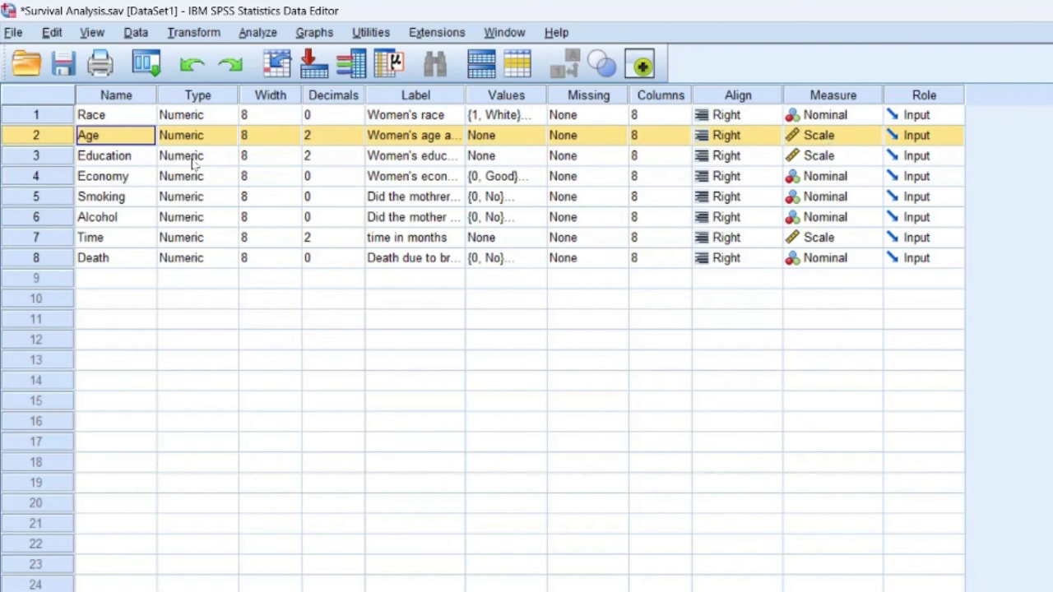
pyautogui.click(51, 160)
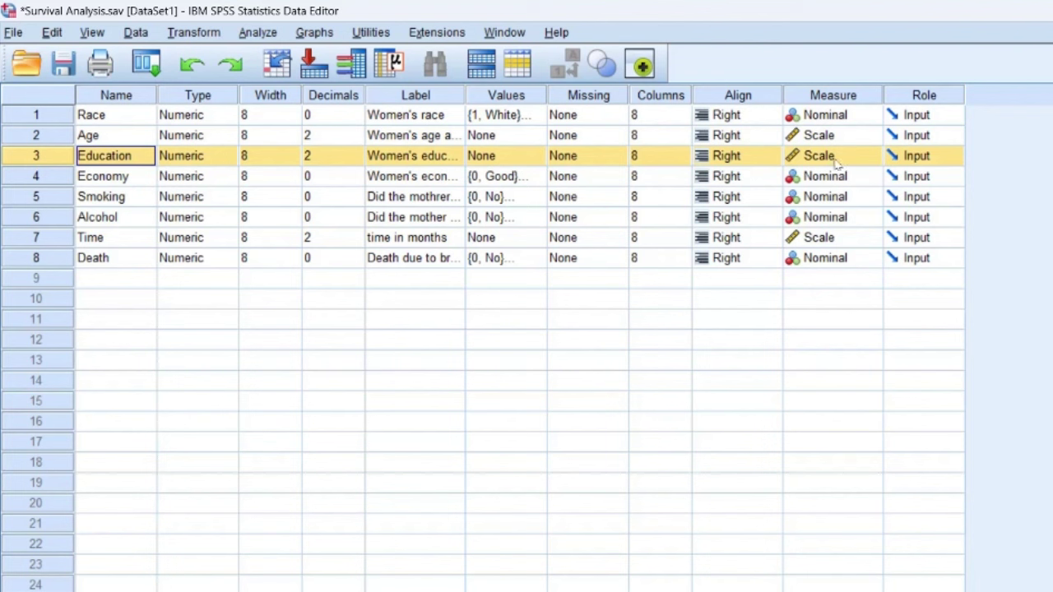
# - Check the value labels defined for the Economy and Smoking variables
pyautogui.click(51, 181)
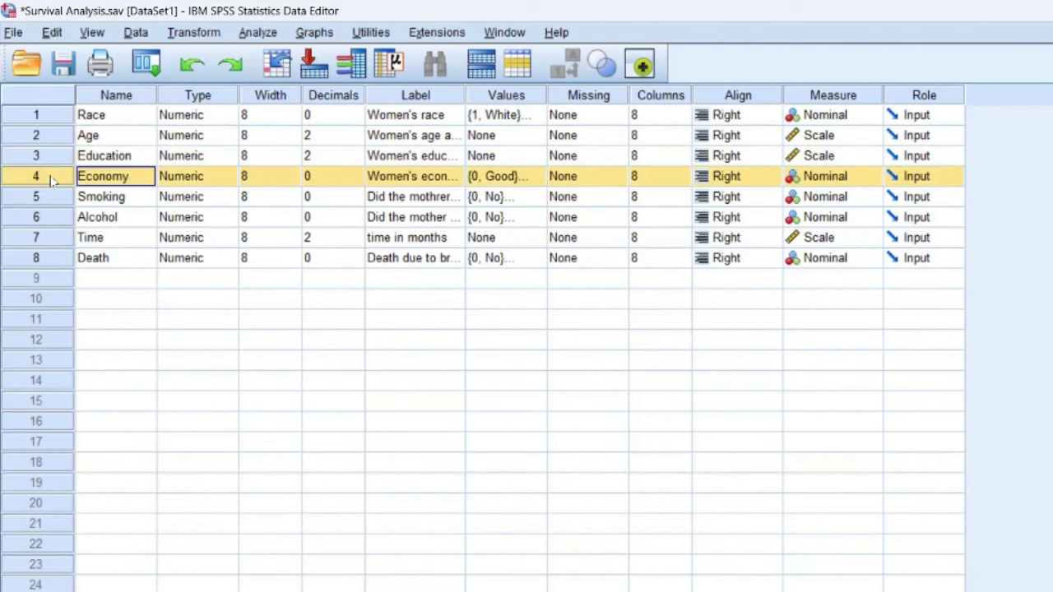
pyautogui.click(493, 176)
pyautogui.click(539, 176)
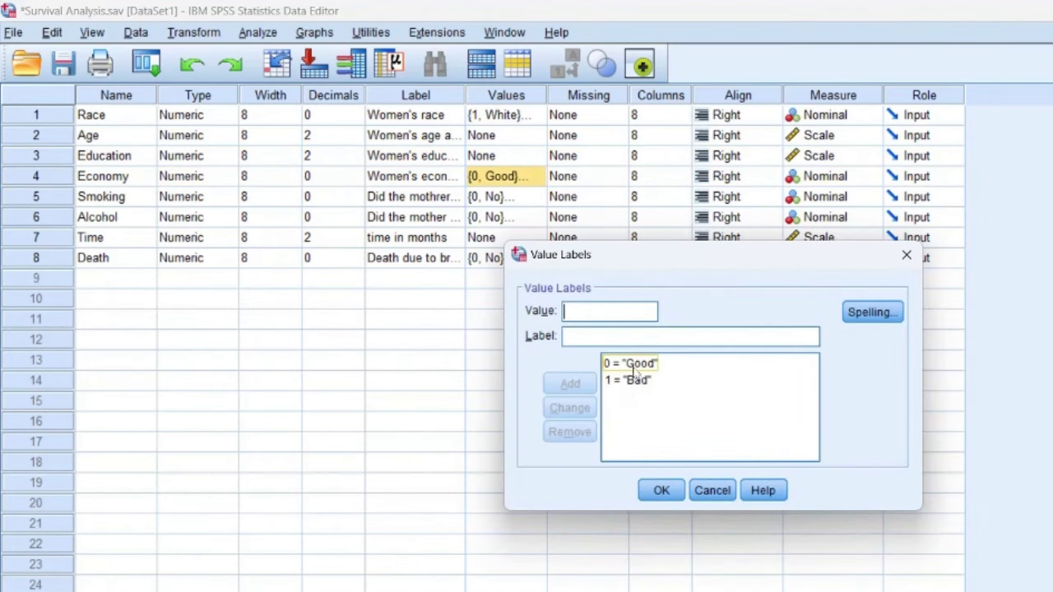
pyautogui.click(661, 490)
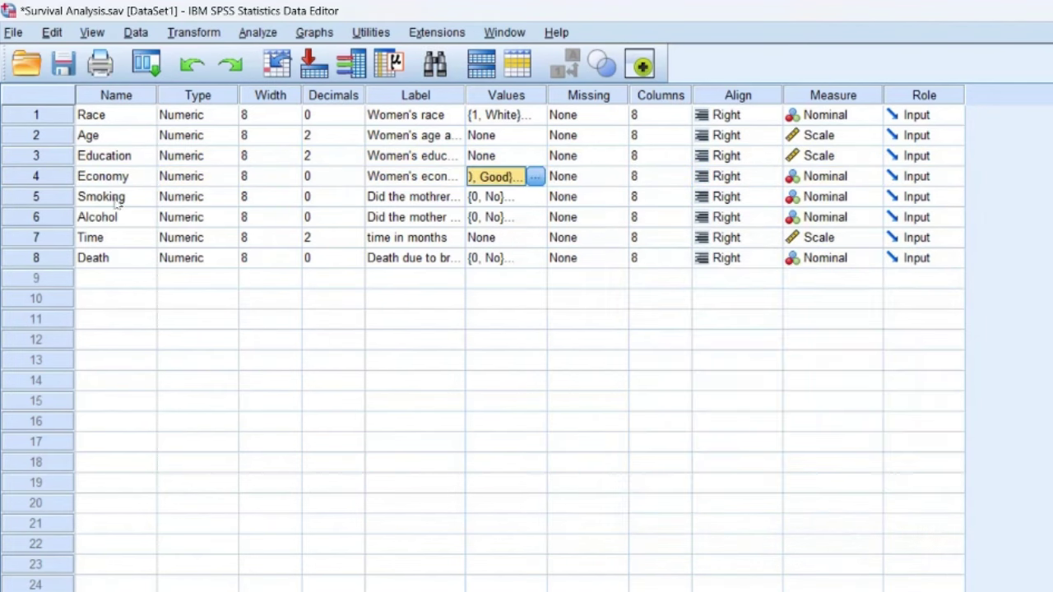
pyautogui.click(36, 197)
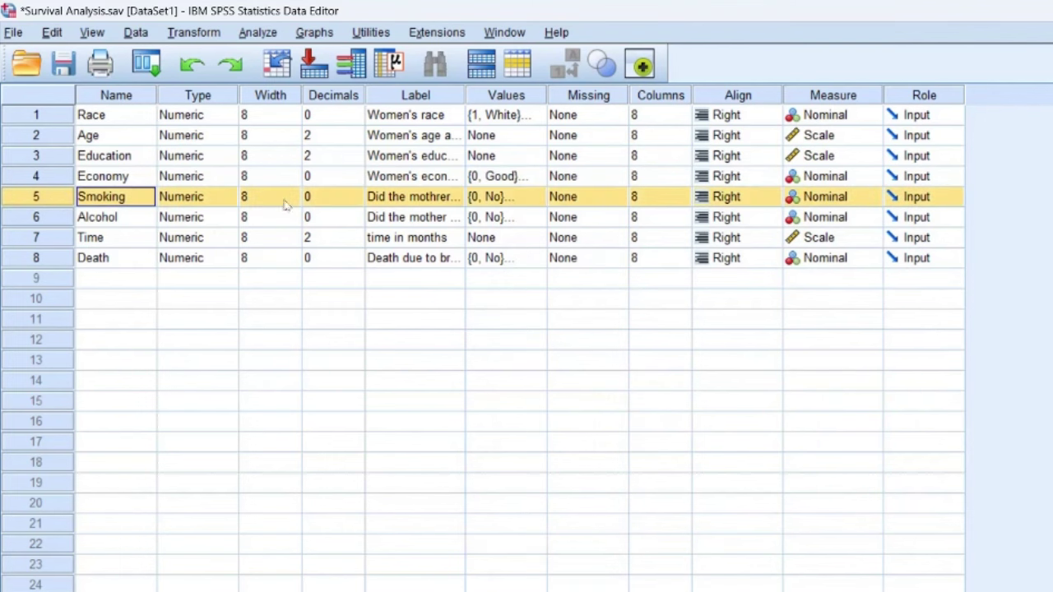
pyautogui.click(535, 202)
pyautogui.click(535, 199)
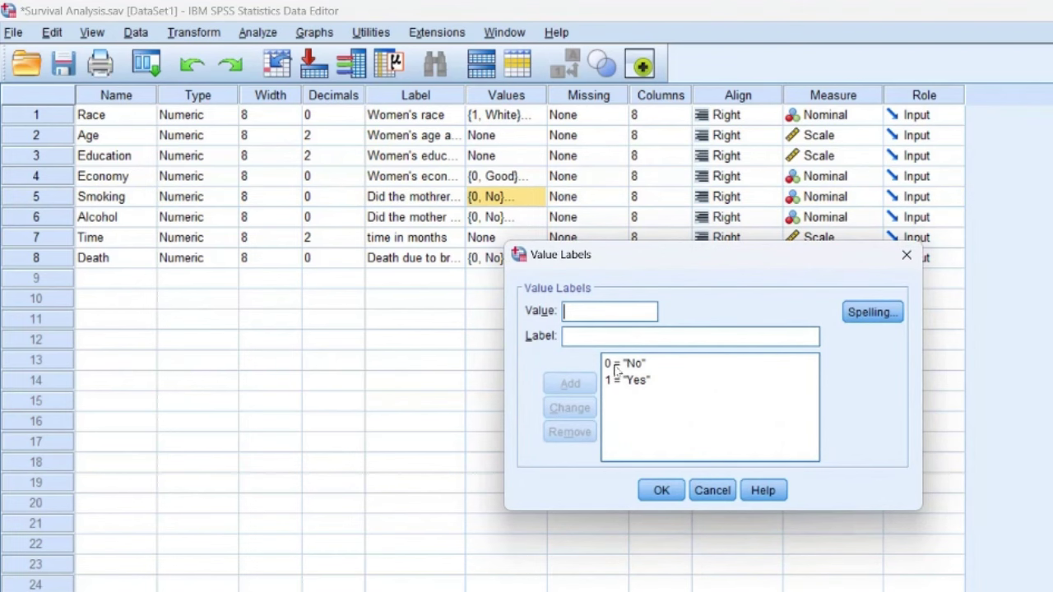
pyautogui.click(661, 490)
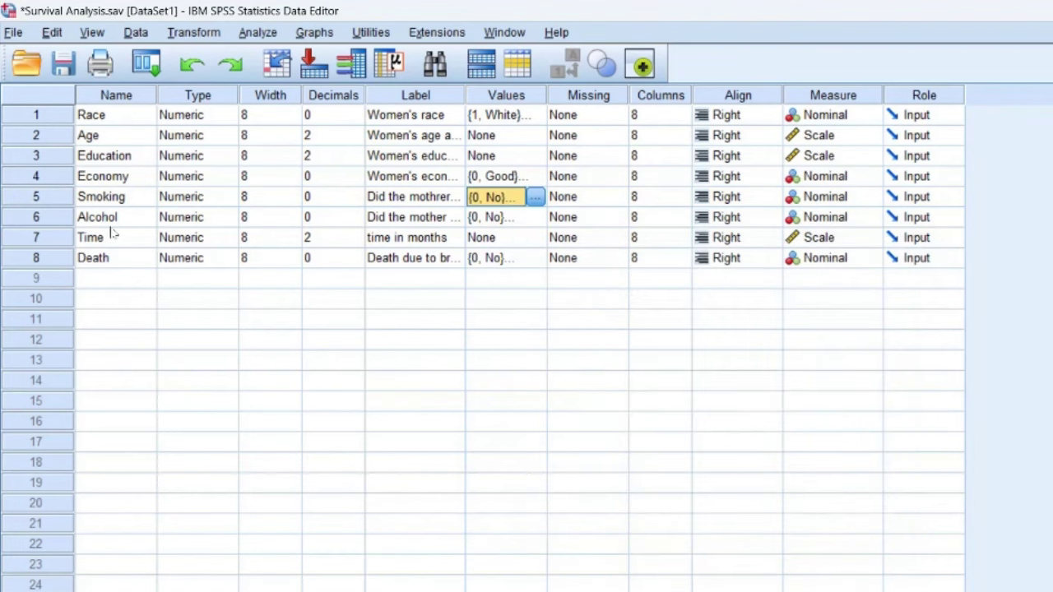
# - Review the Alcohol and Time variable definitions and check the value labels of Death
pyautogui.click(58, 218)
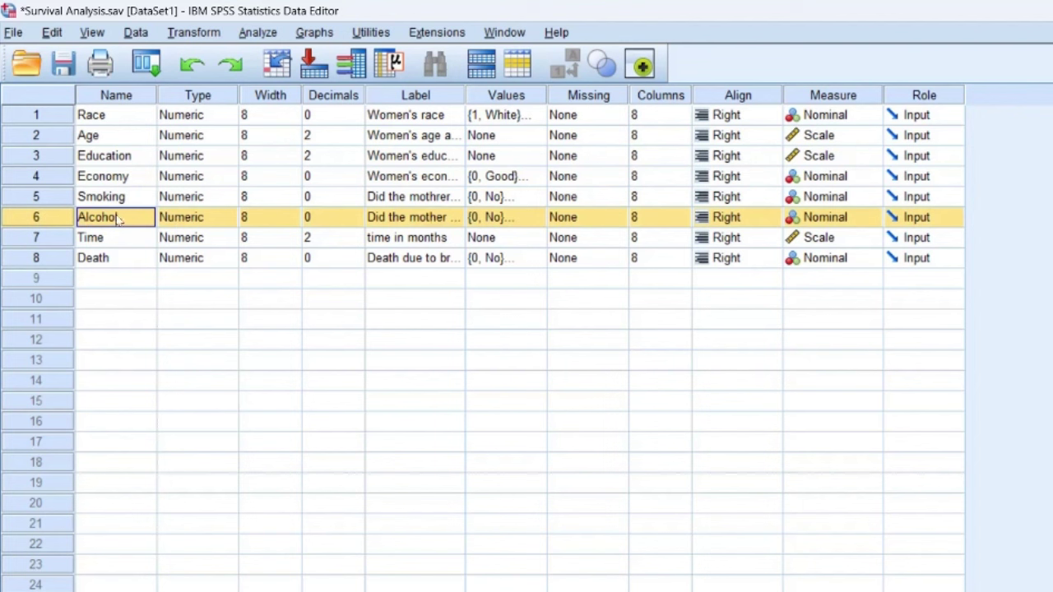
pyautogui.click(54, 243)
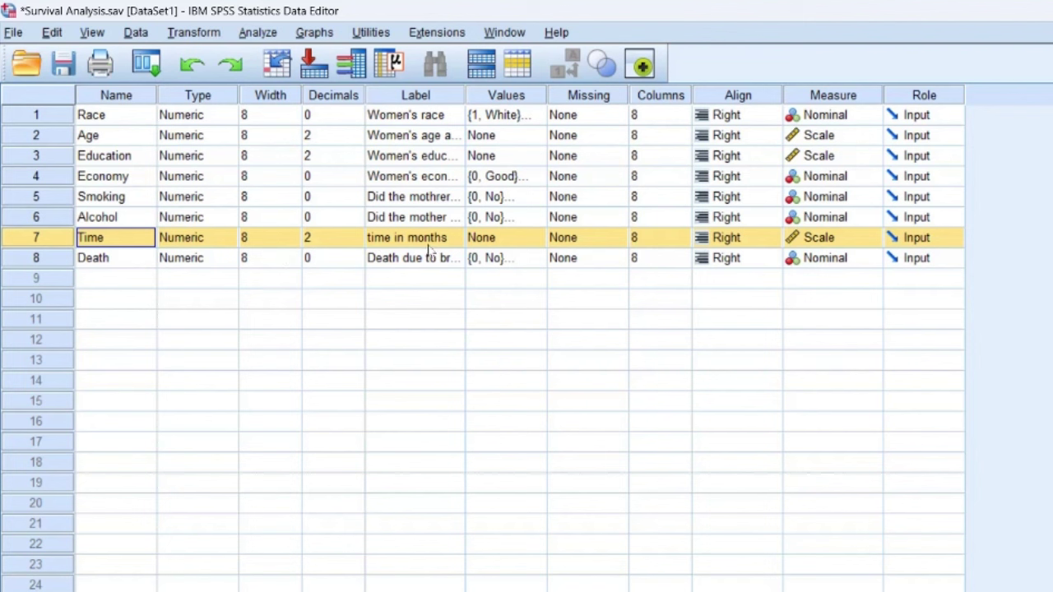
pyautogui.click(133, 257)
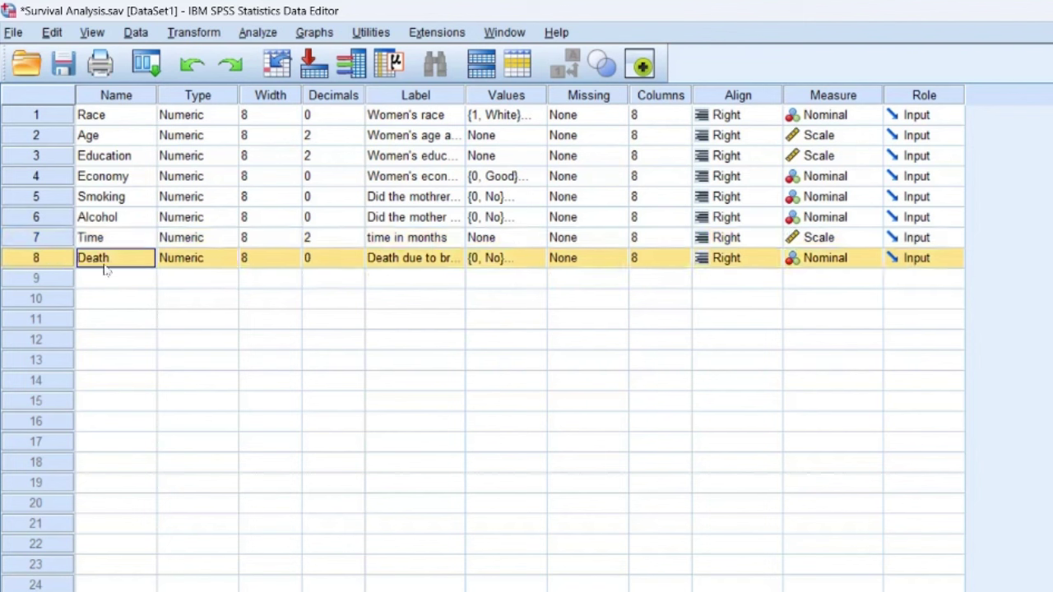
pyautogui.click(536, 258)
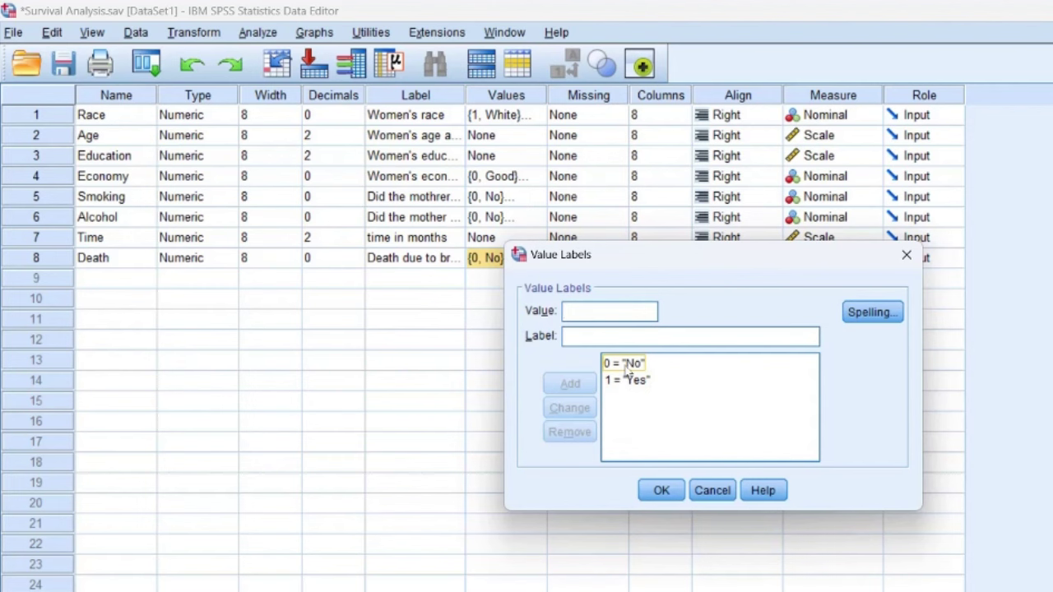
pyautogui.press('Return')
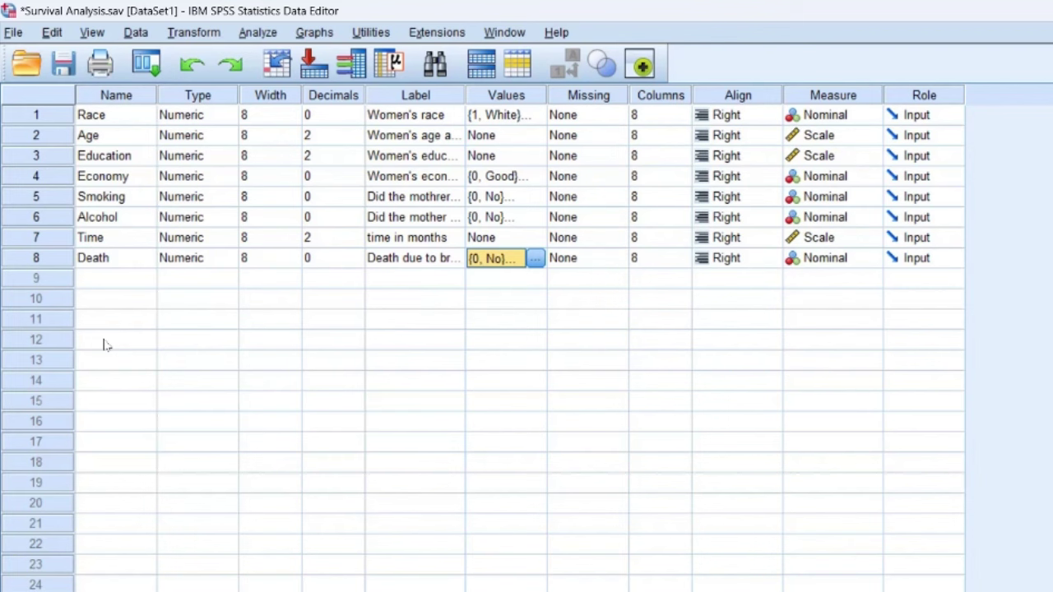
# - Return to the case data and start a Life Tables survival analysis with time in months [Time] as the time variable
pyautogui.hotkey('ctrl', 't')
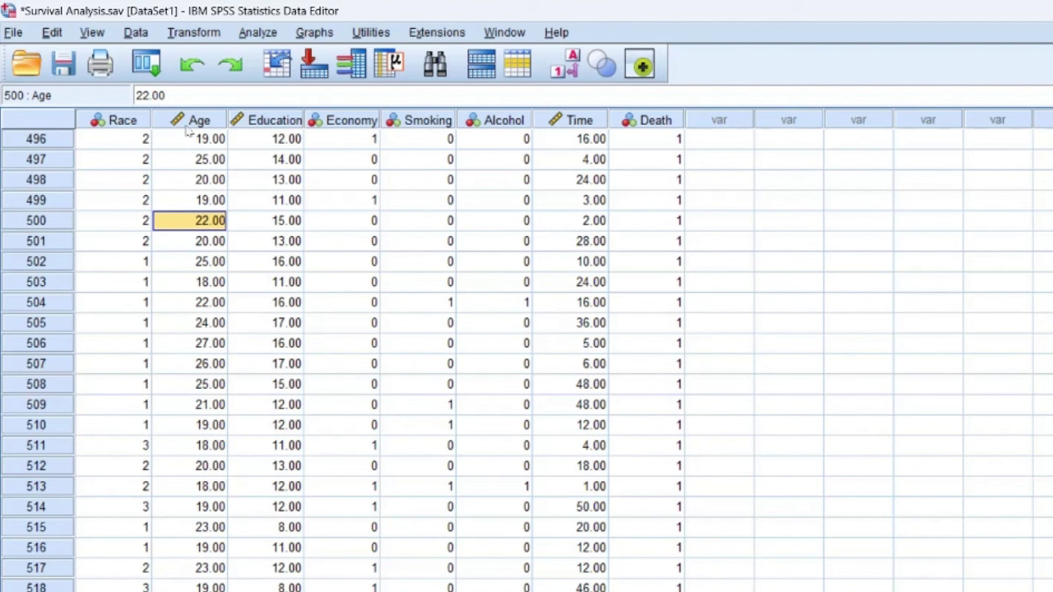
pyautogui.click(258, 32)
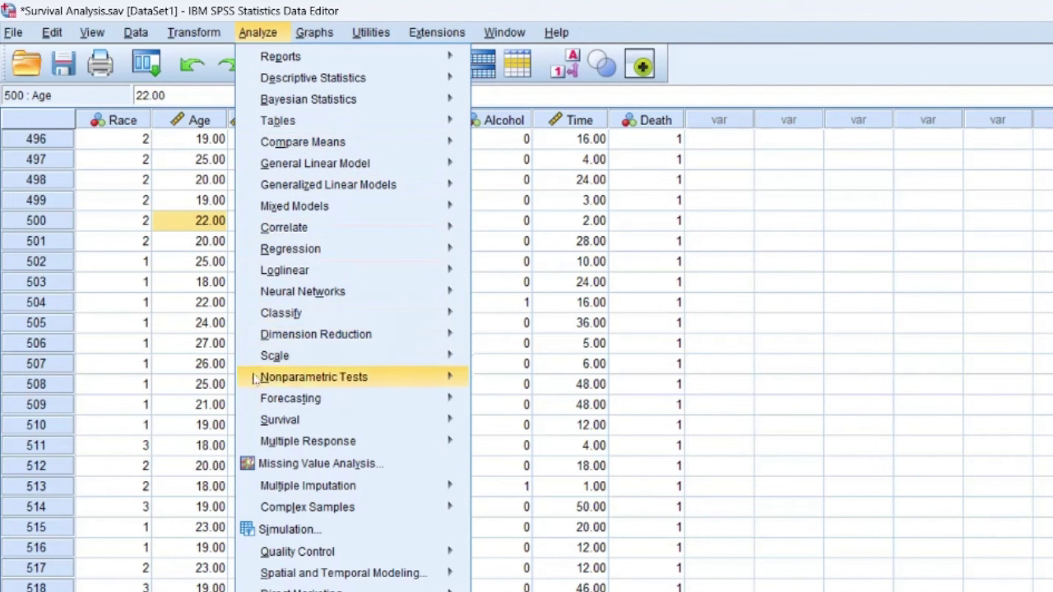
pyautogui.moveTo(290, 424)
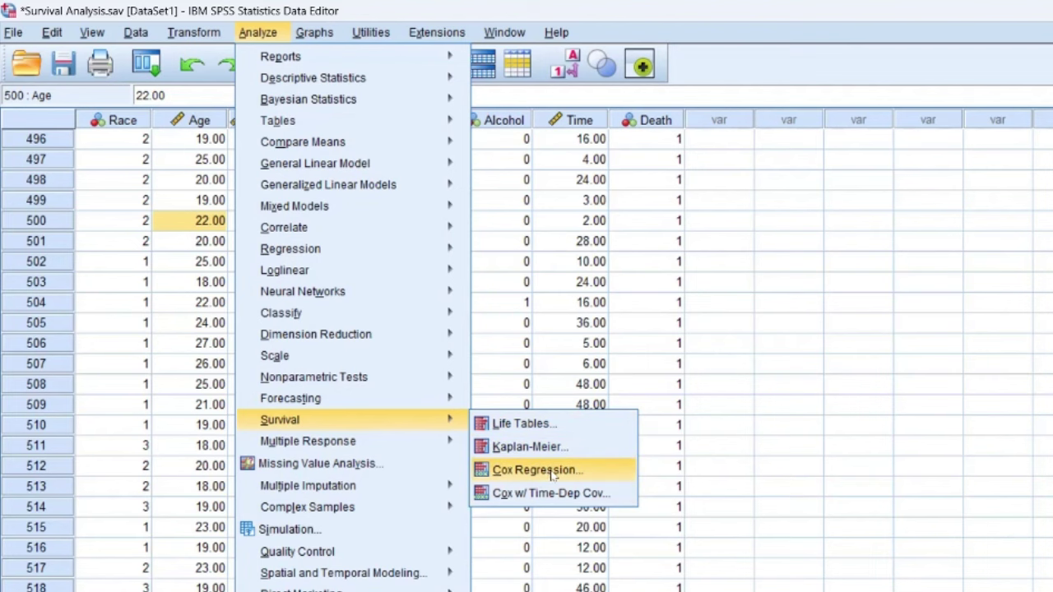
pyautogui.click(545, 424)
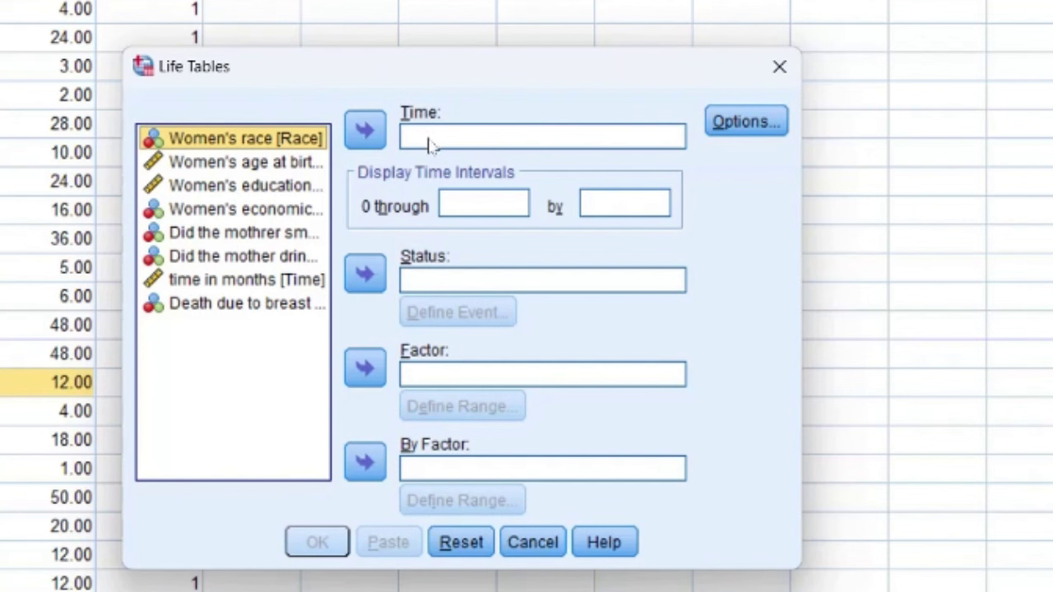
pyautogui.press('t')
pyautogui.click(363, 131)
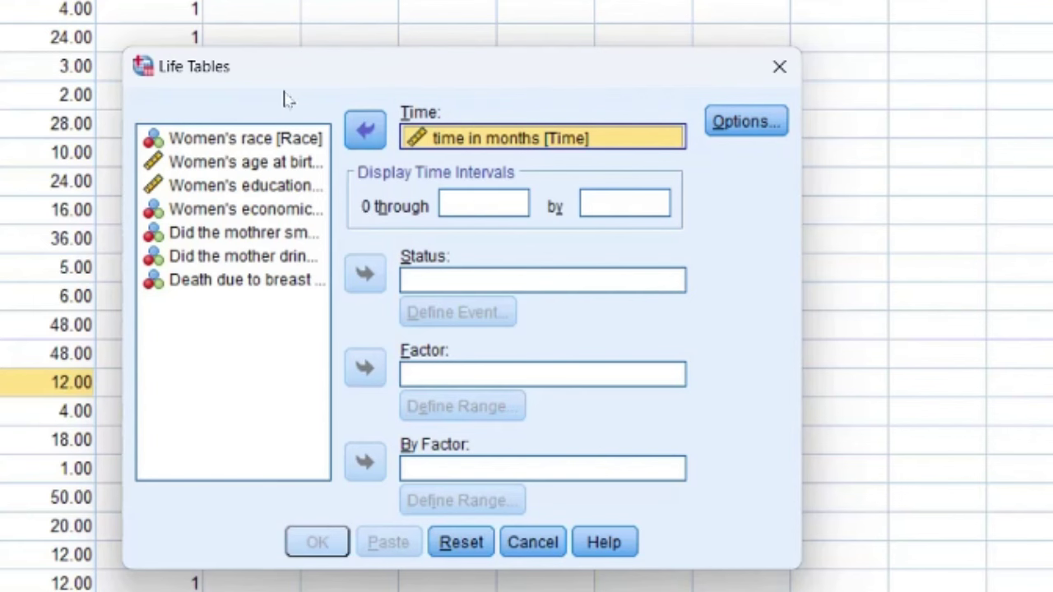
# - Generate descriptive statistics for the Time column of the dataset and return to the Life Tables dialog
pyautogui.moveTo(300, 76); pyautogui.dragTo(371, 48)
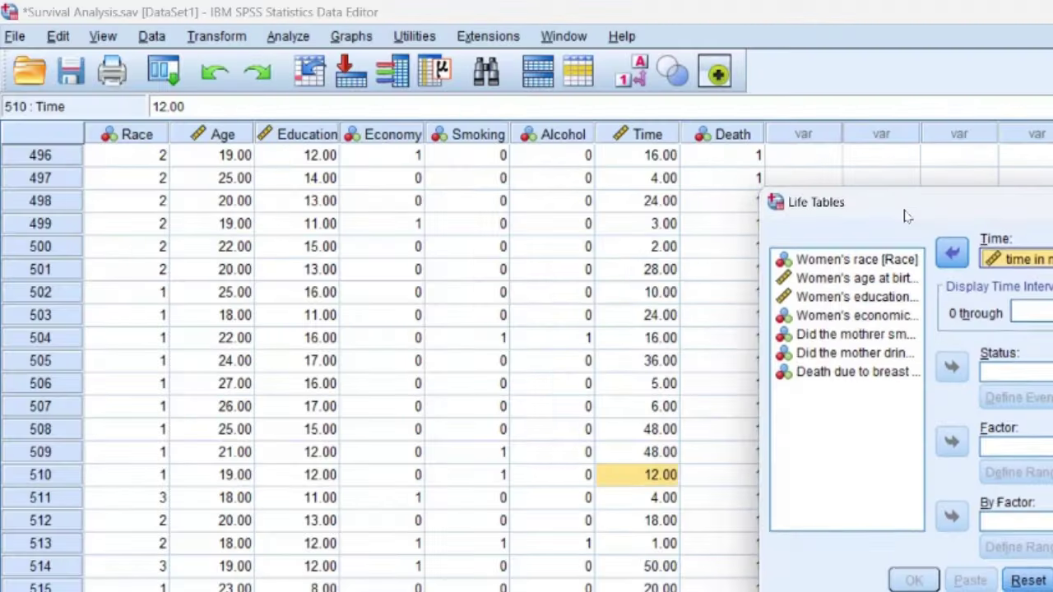
pyautogui.click(648, 136)
pyautogui.rightClick(650, 138)
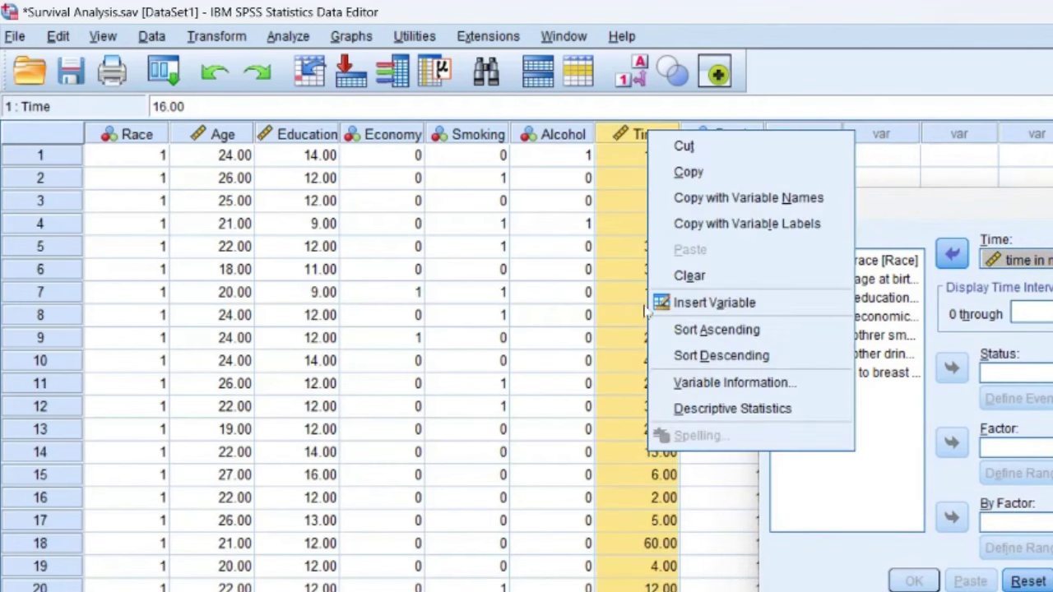
pyautogui.click(697, 410)
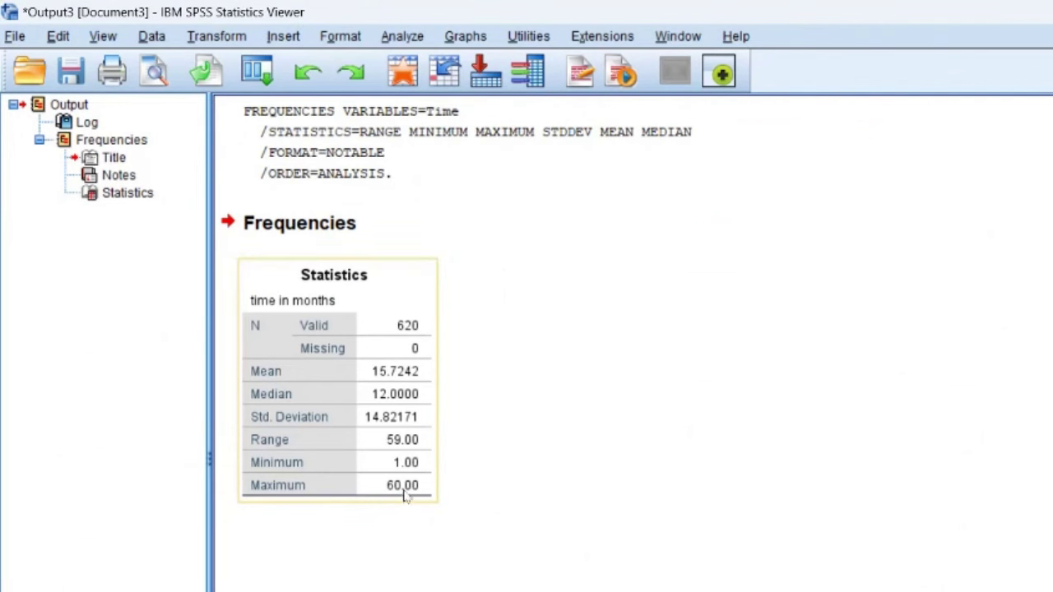
pyautogui.click(714, 463)
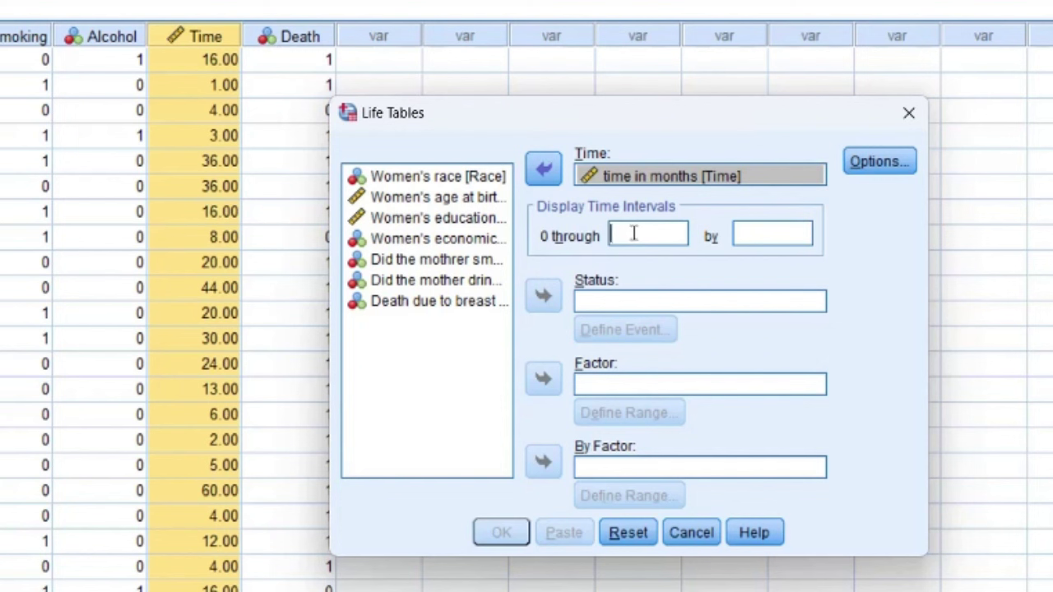
# - Set the Life Tables display time intervals to 0 through 60 by 1
pyautogui.write('40')
pyautogui.press('BackSpace')
pyautogui.press('BackSpace')
pyautogui.write('60')
pyautogui.click(756, 235)
pyautogui.write('1')
# - Assign Death due to breast cancer as the status variable and enter the single value 1 as its event indicator
pyautogui.click(429, 305)
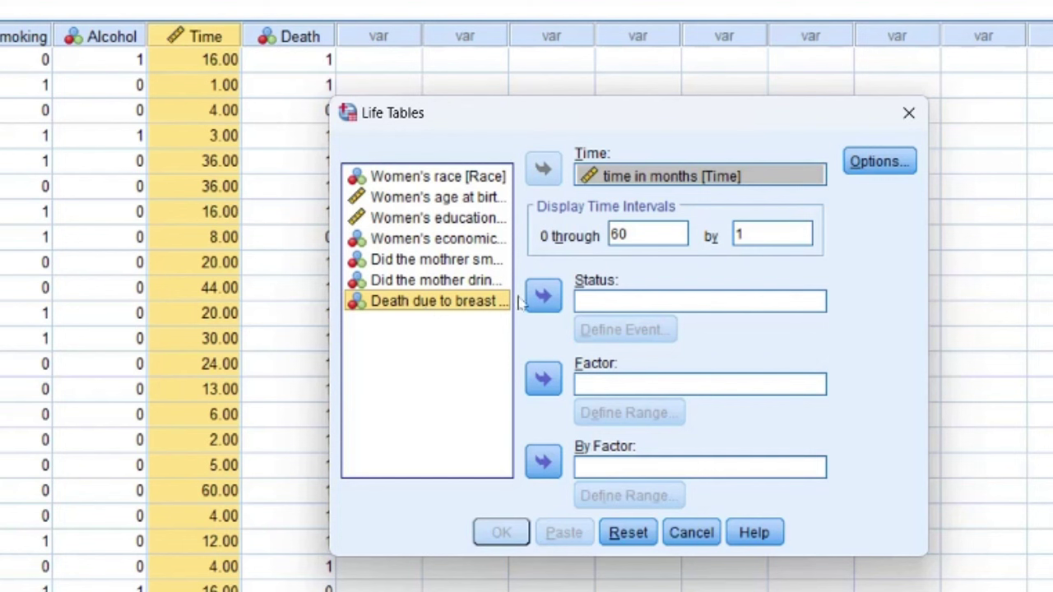
pyautogui.click(543, 296)
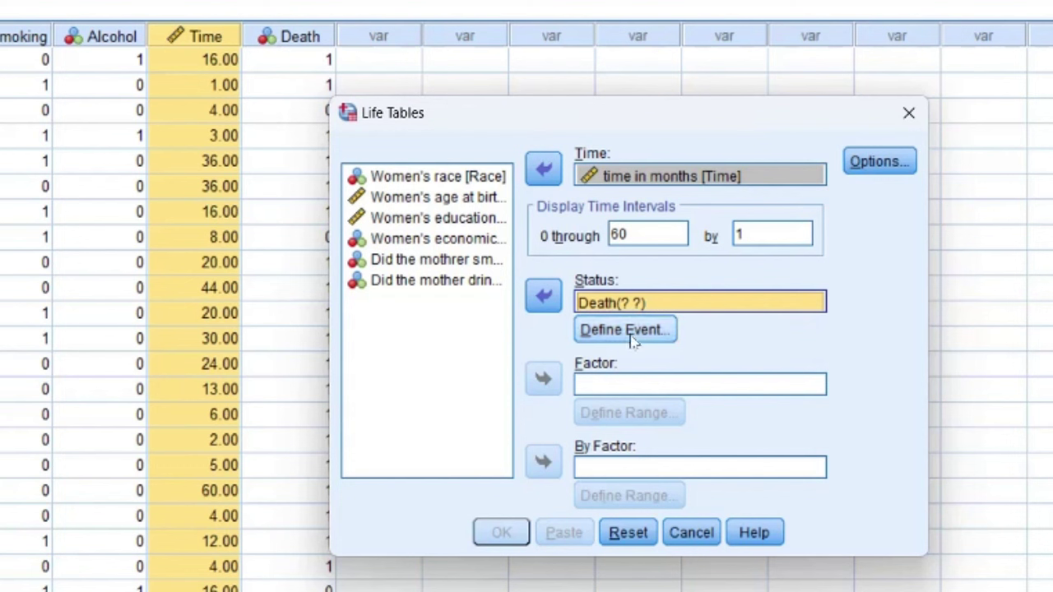
pyautogui.click(632, 330)
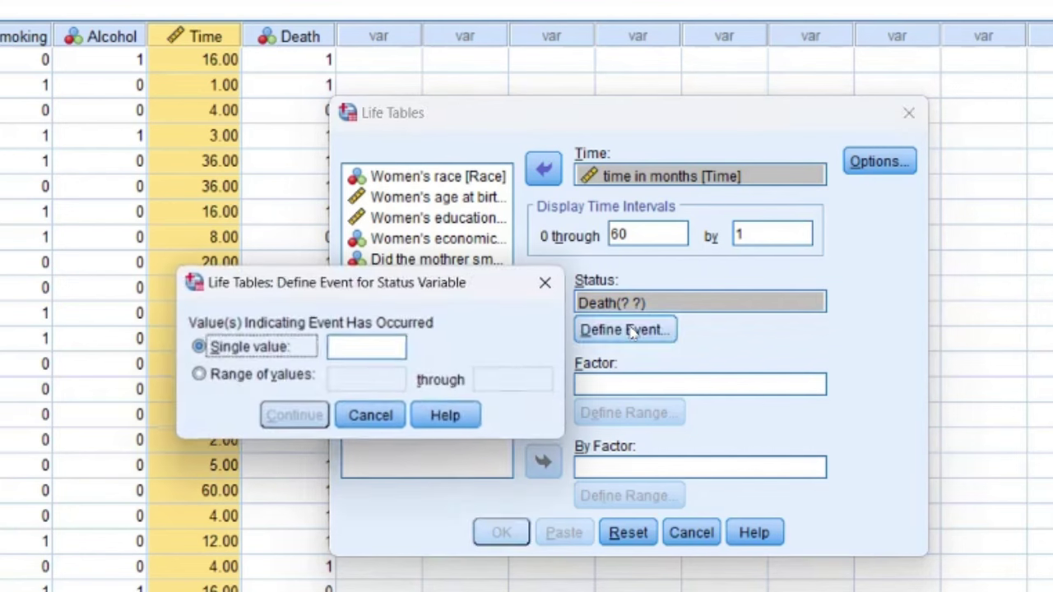
pyautogui.click(371, 349)
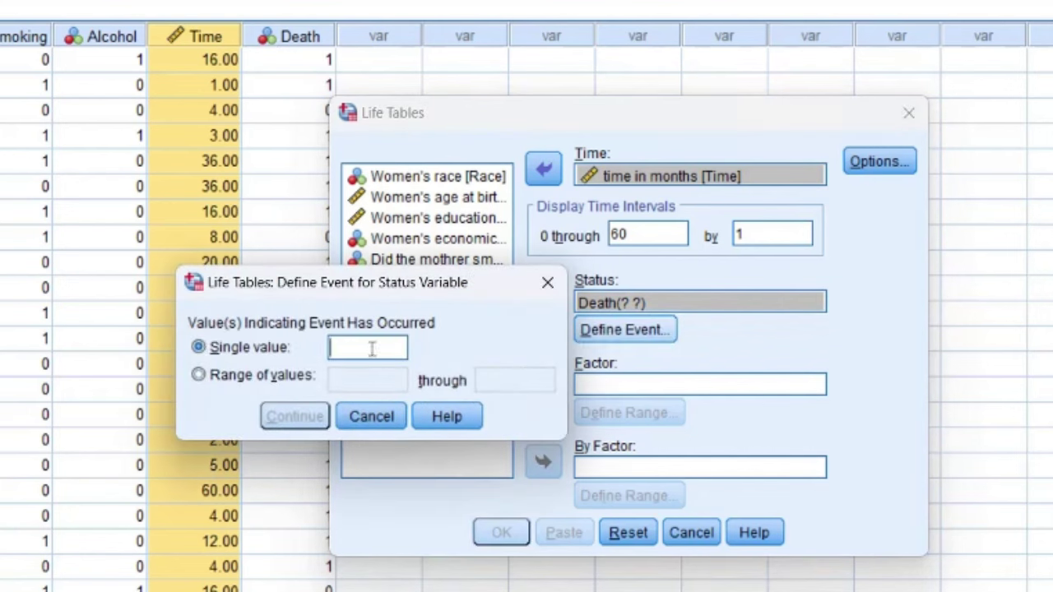
pyautogui.write('1')
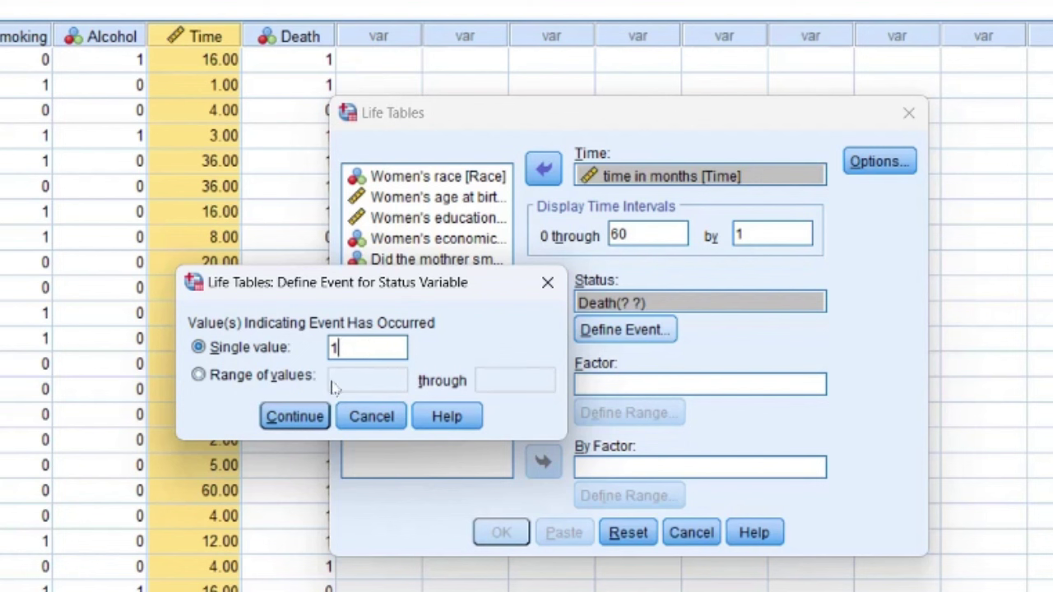
pyautogui.click(199, 377)
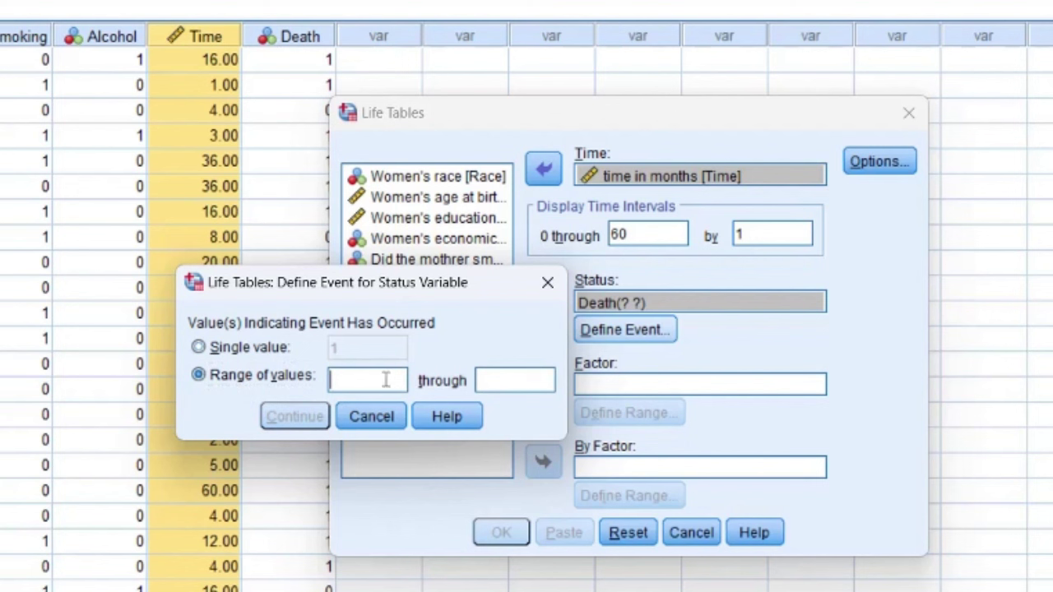
pyautogui.click(533, 381)
pyautogui.click(199, 348)
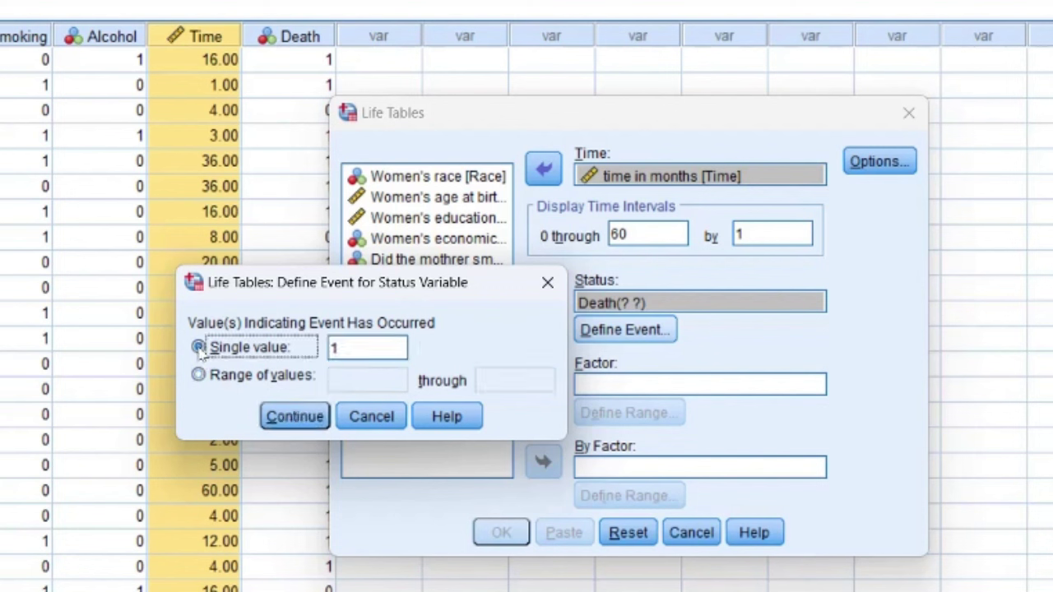
# - Confirm the single value 1 as the event indicator for the Death status variable
pyautogui.click(358, 349)
pyautogui.click(357, 350)
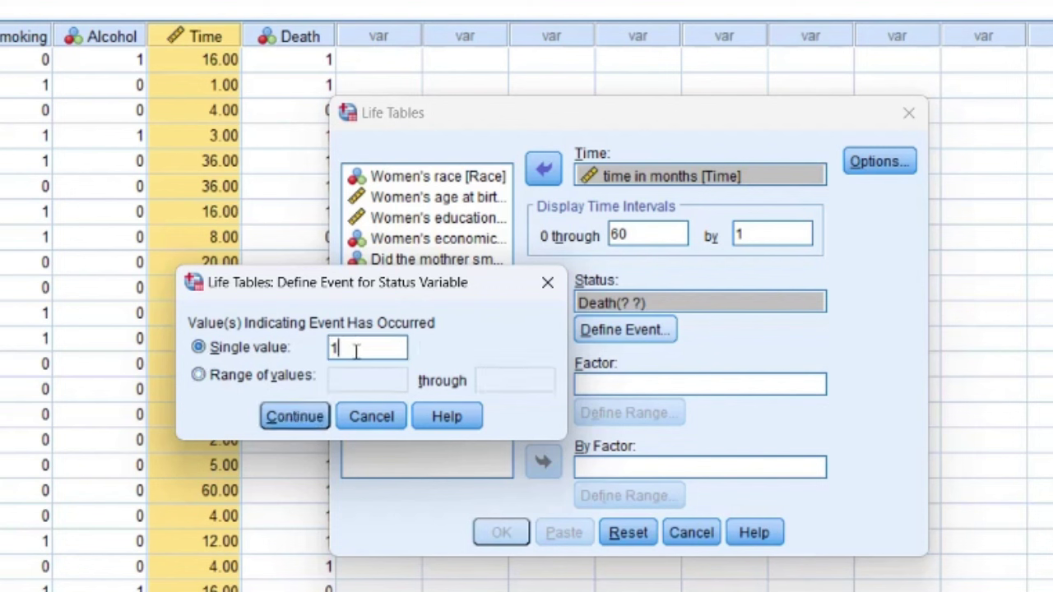
pyautogui.click(313, 416)
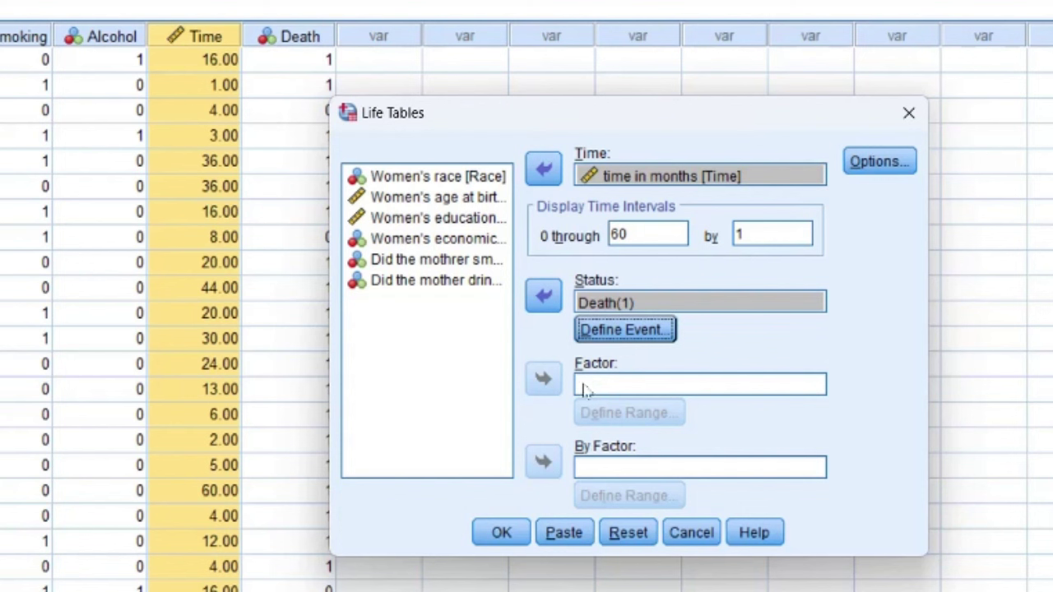
pyautogui.press('Tab')
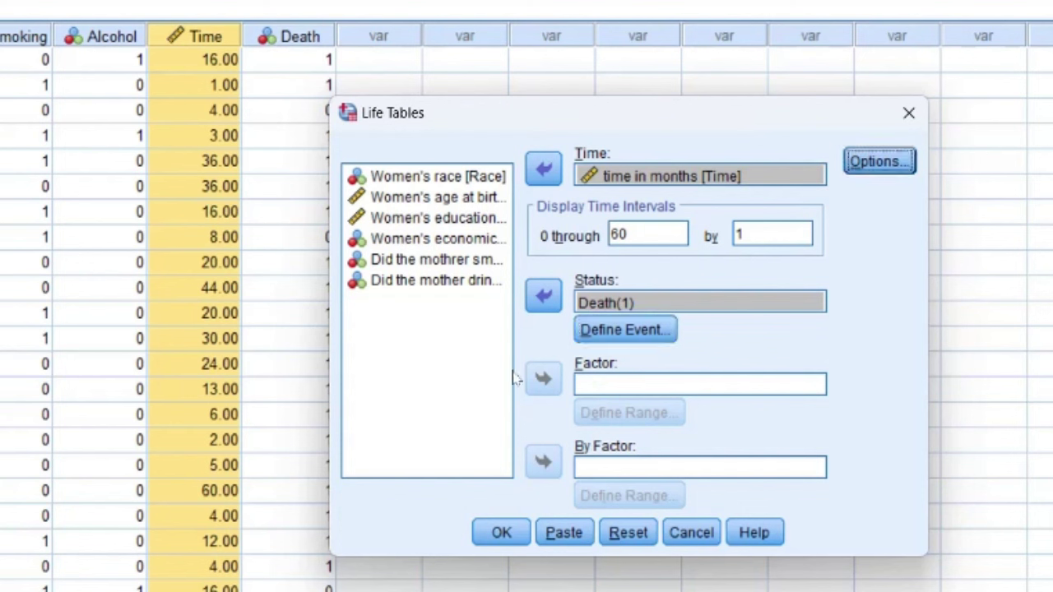
pyautogui.click(879, 162)
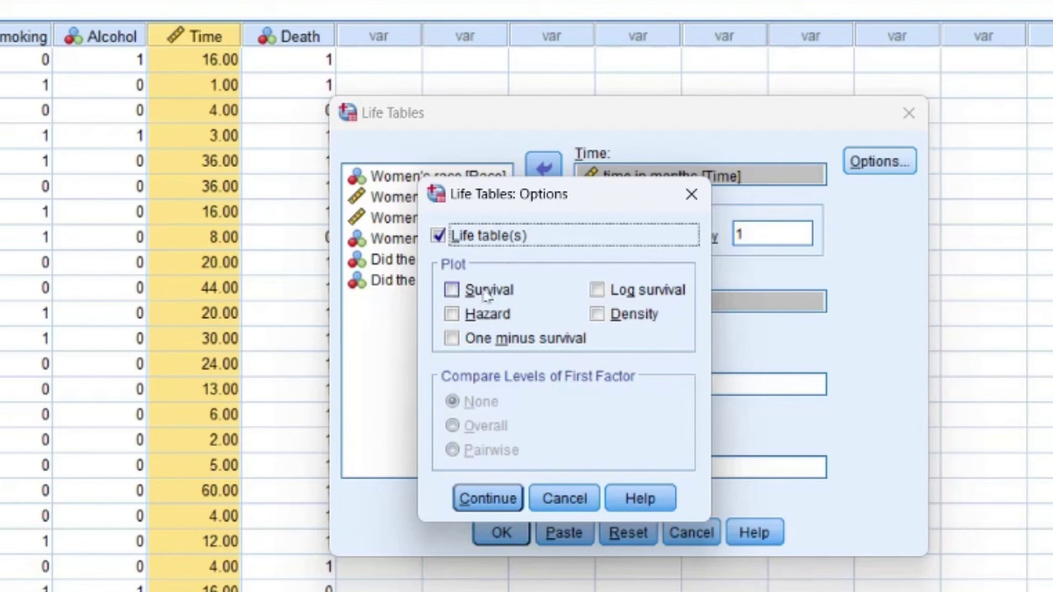
pyautogui.click(452, 292)
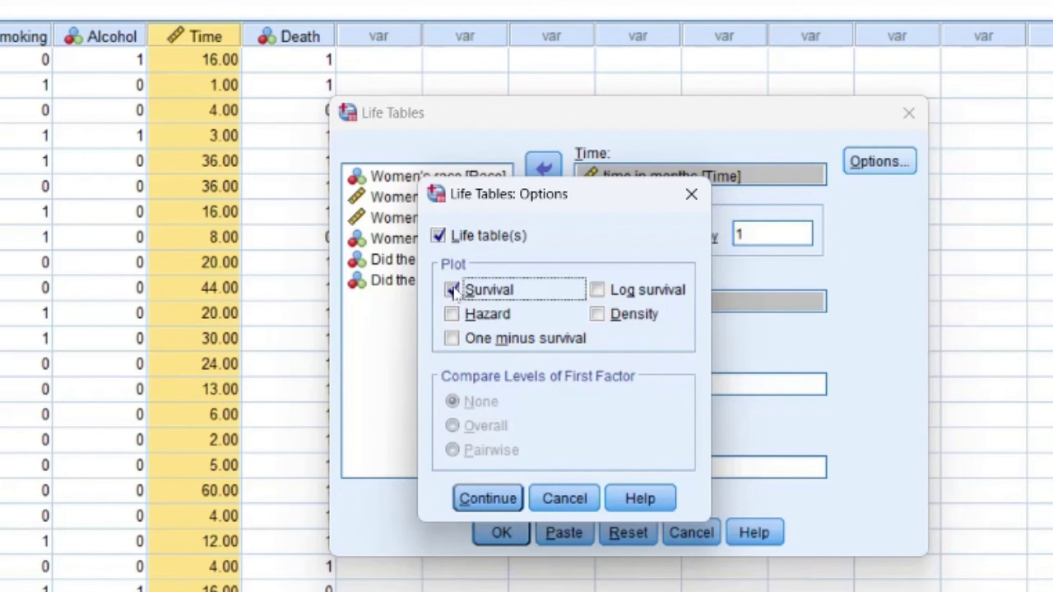
pyautogui.click(453, 292)
pyautogui.click(565, 503)
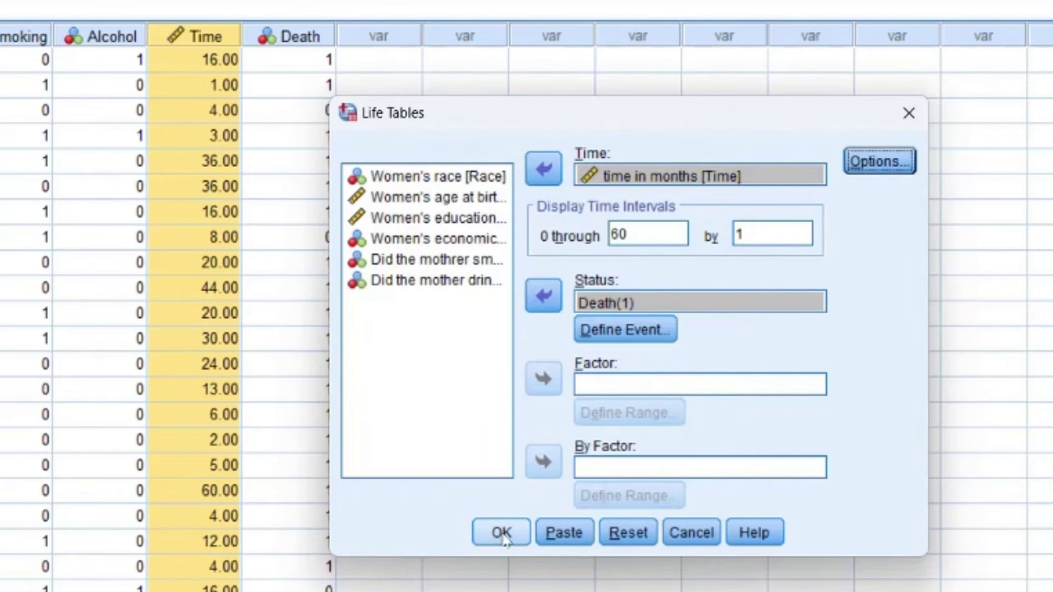
# - Run the Life Tables analysis and review the resulting life table from interval 0 through 60, including its footnote
pyautogui.click(501, 532)
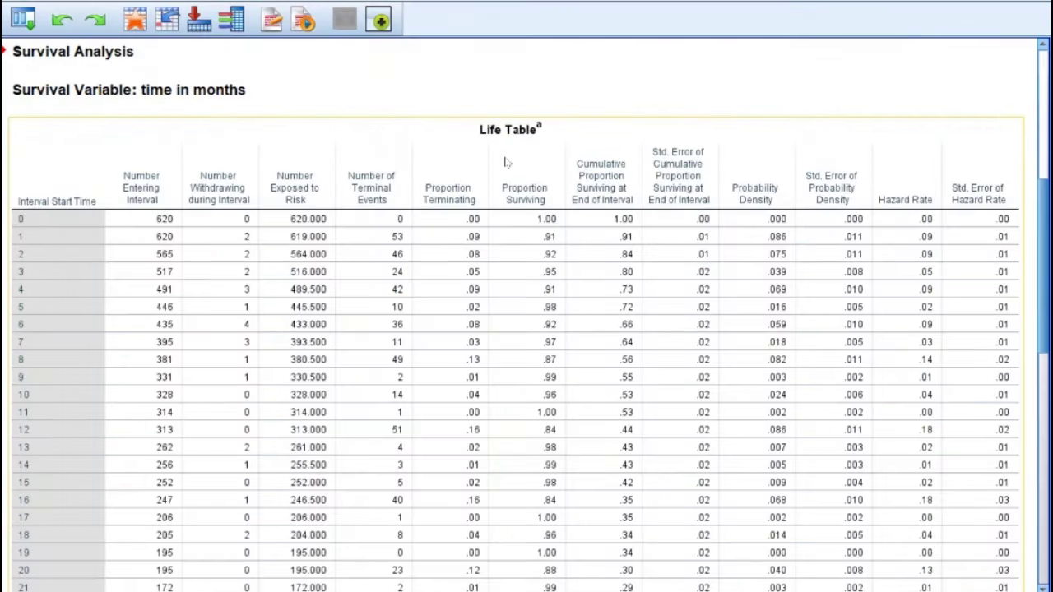
pyautogui.scroll(-3, 188, 289)
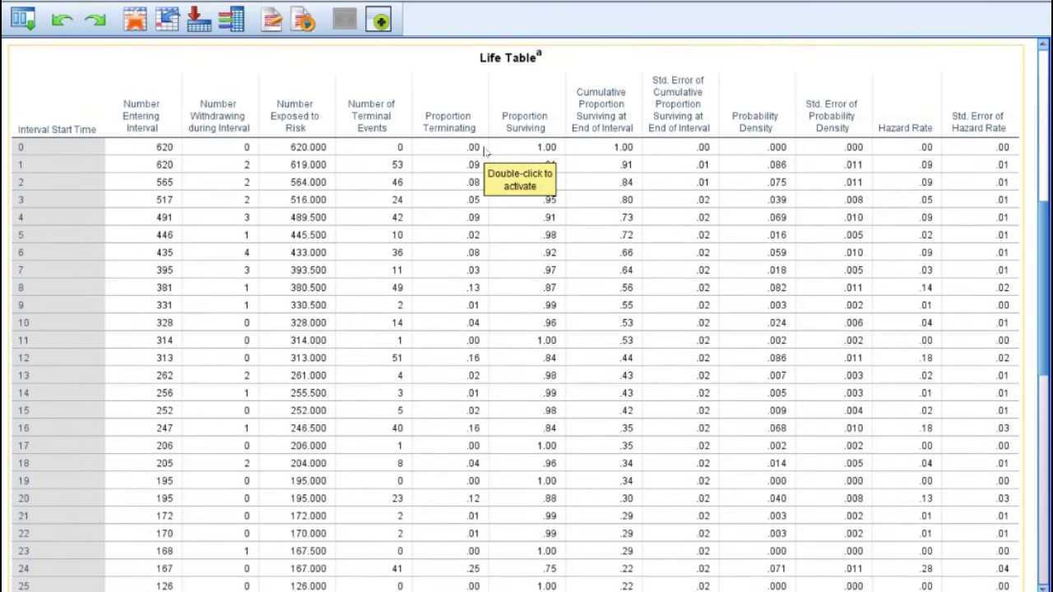
pyautogui.scroll(3, 485, 151)
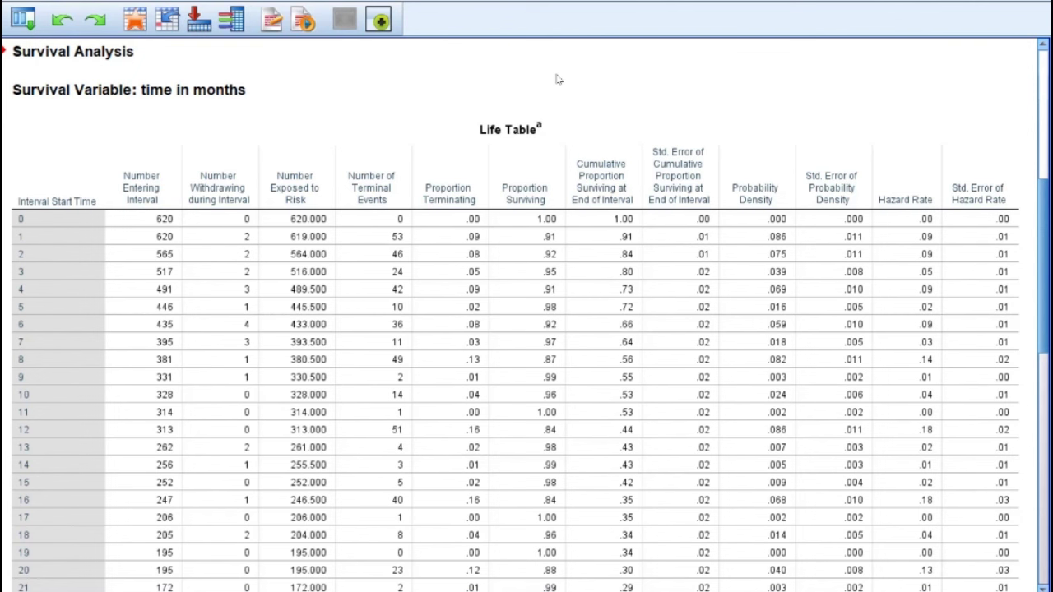
pyautogui.click(264, 177)
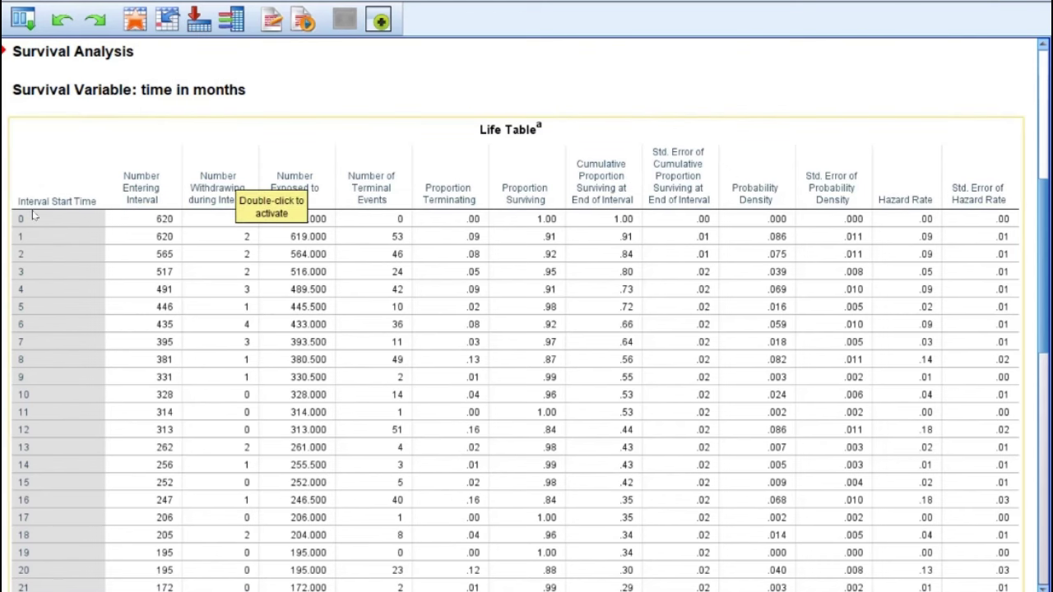
pyautogui.scroll(-3, 38, 184)
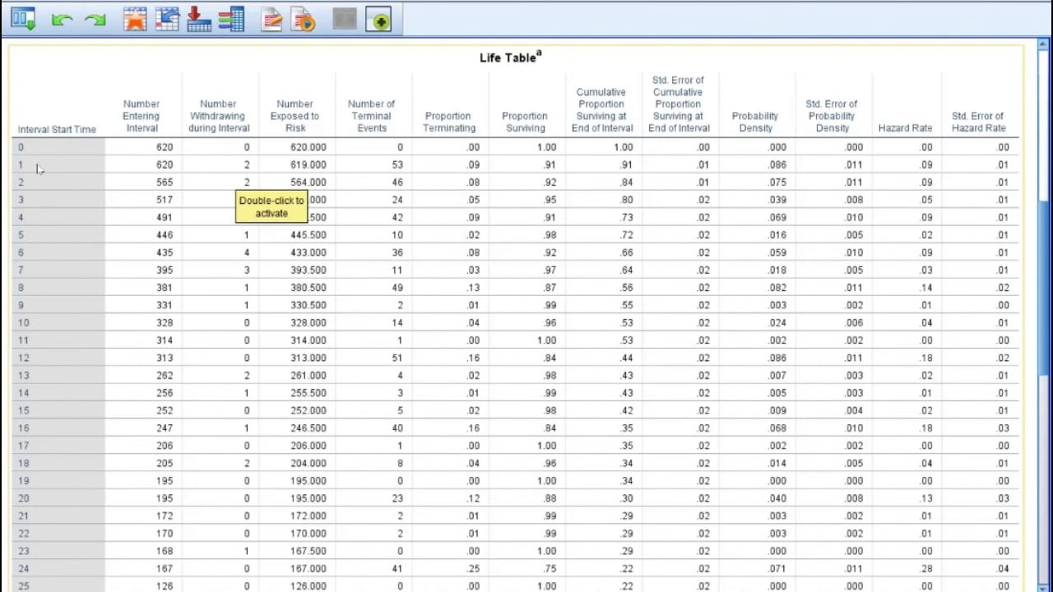
pyautogui.scroll(-10, 46, 286)
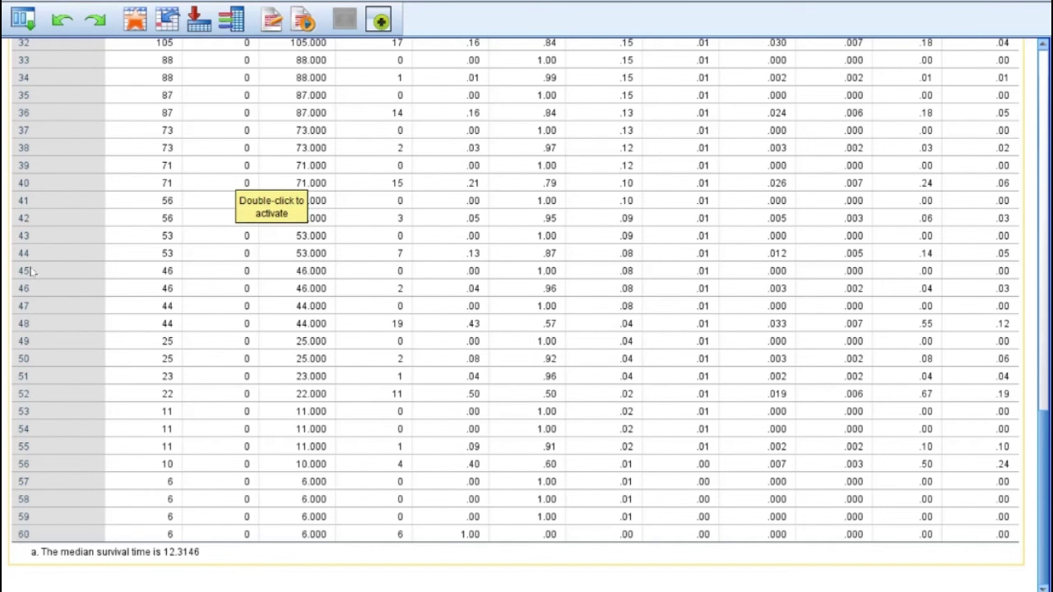
# - Rerun the Life Tables analysis with the same settings and examine the early intervals of the new life table
pyautogui.click(30, 21)
pyautogui.click(38, 51)
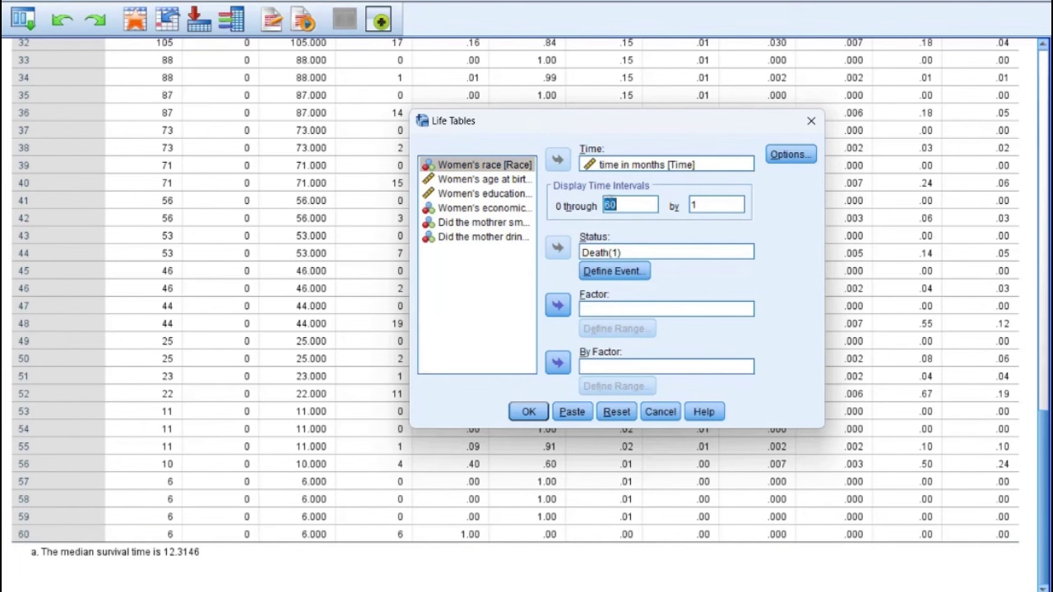
pyautogui.click(528, 411)
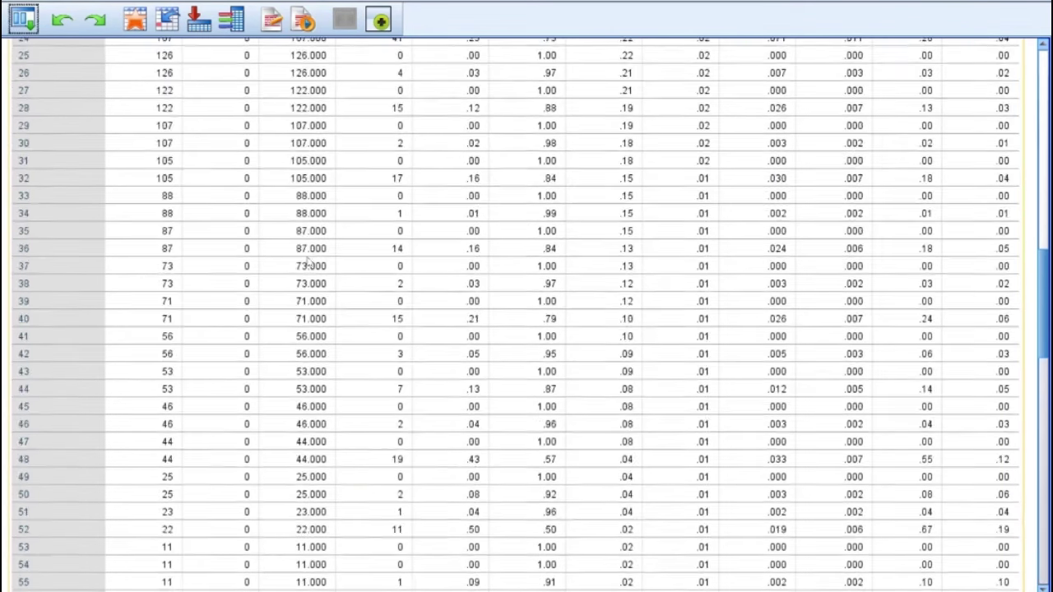
pyautogui.scroll(10, 310, 263)
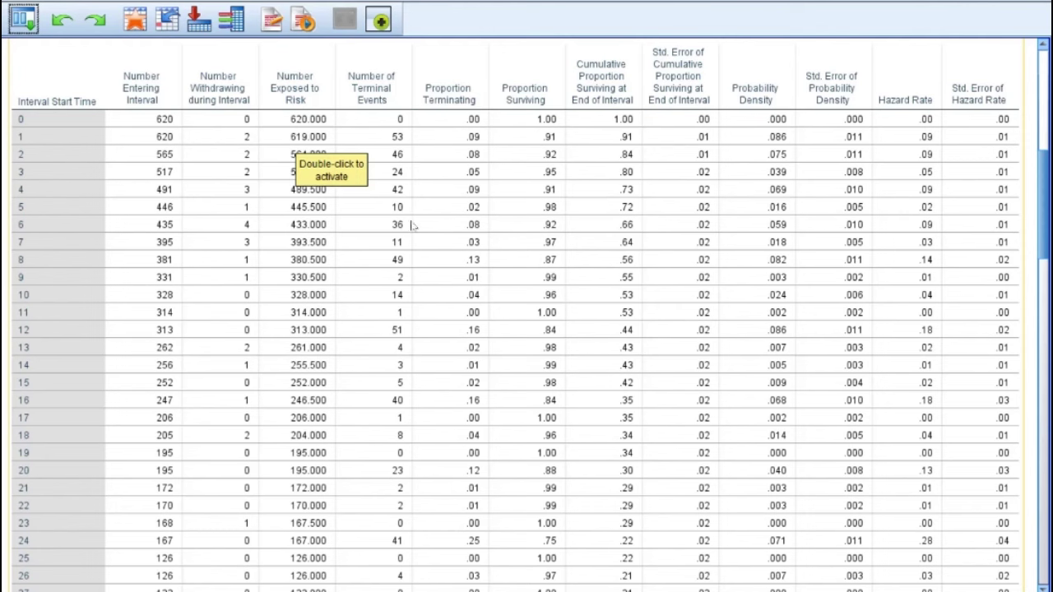
pyautogui.scroll(1, 419, 141)
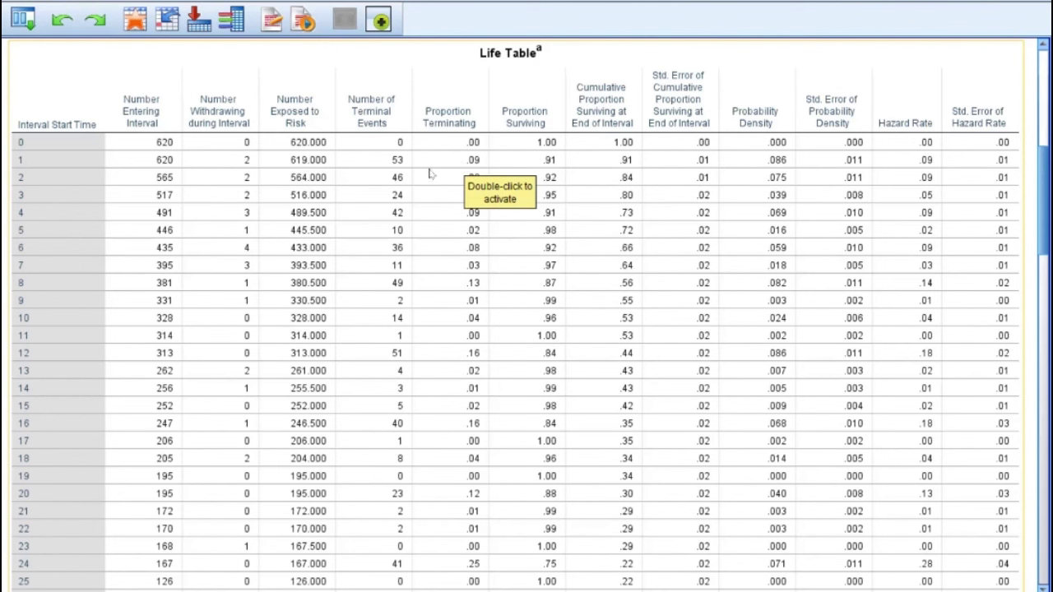
# - Switch to Calculator and compute 53 ÷ 619 to check the proportion terminating in interval 1
pyautogui.hotkey('alt', 'Tab')
pyautogui.click(11, 468)
pyautogui.click(73, 498)
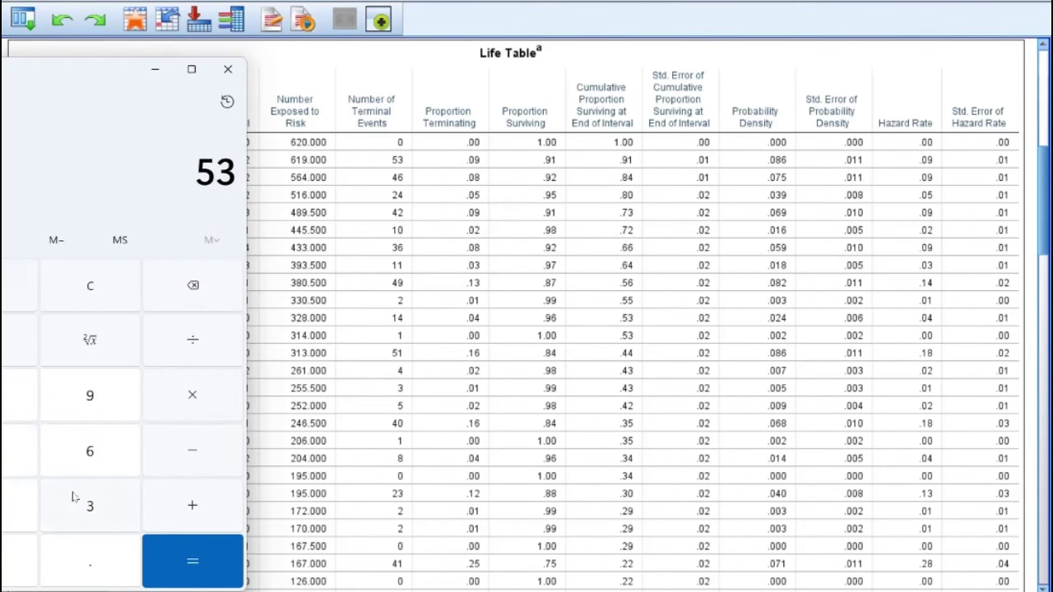
pyautogui.click(183, 344)
pyautogui.click(90, 454)
pyautogui.write('1')
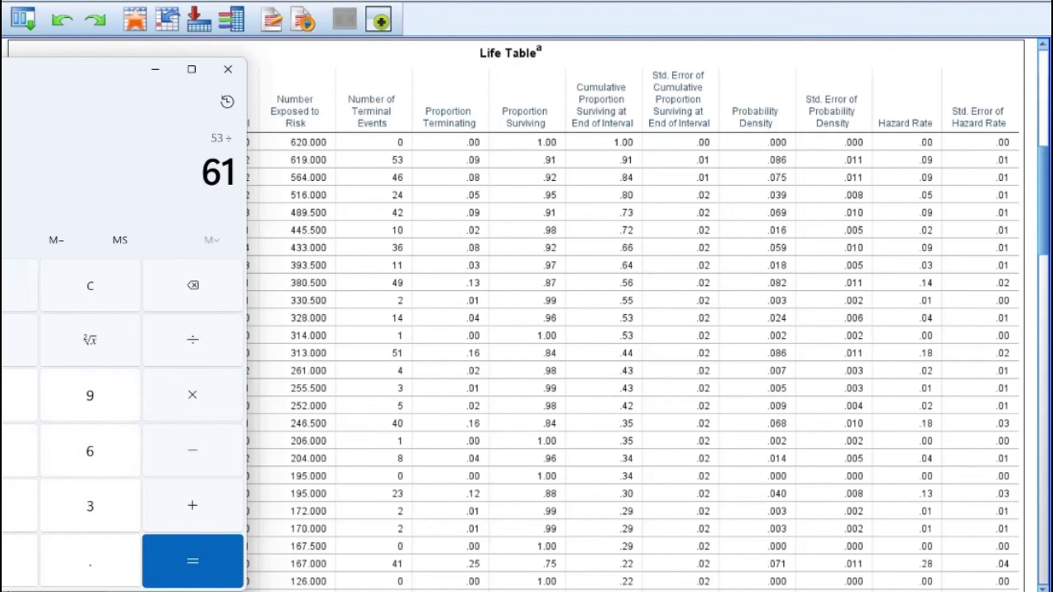
pyautogui.write('9')
pyautogui.press('Return')
pyautogui.moveTo(98, 69); pyautogui.dragTo(219, 69)
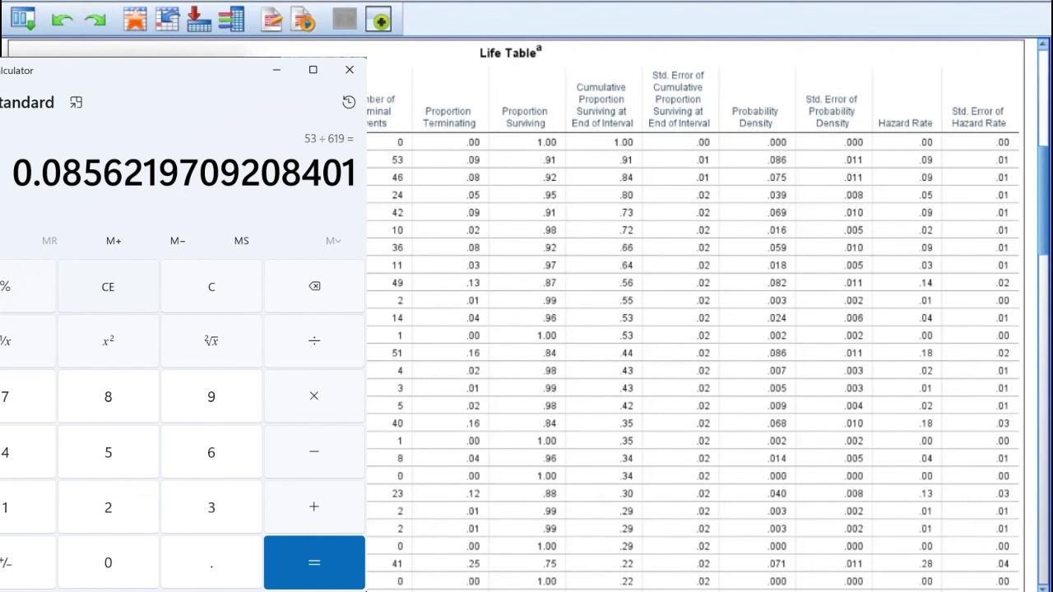
# - Return to the SPSS output and examine the Proportion Terminating and Proportion Surviving columns of the life table
pyautogui.click(415, 167)
pyautogui.click(472, 163)
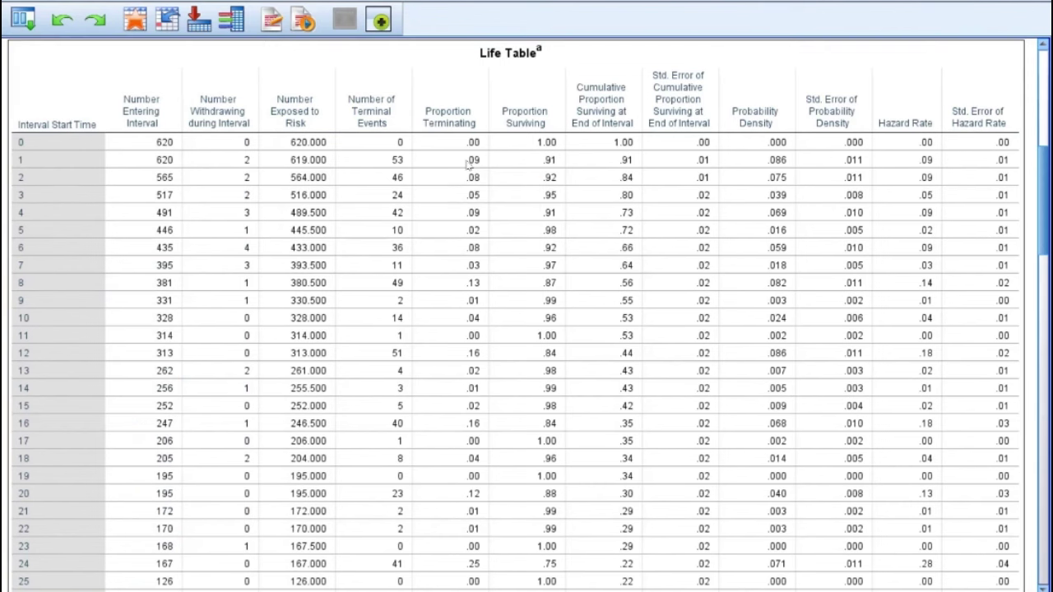
pyautogui.doubleClick(468, 164)
pyautogui.doubleClick(457, 131)
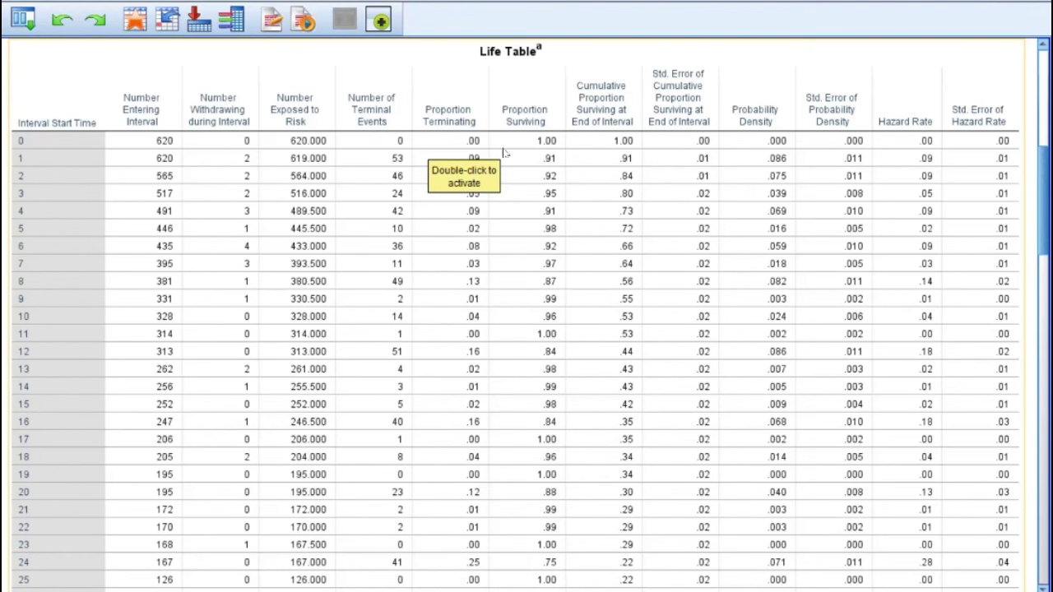
pyautogui.click(532, 145)
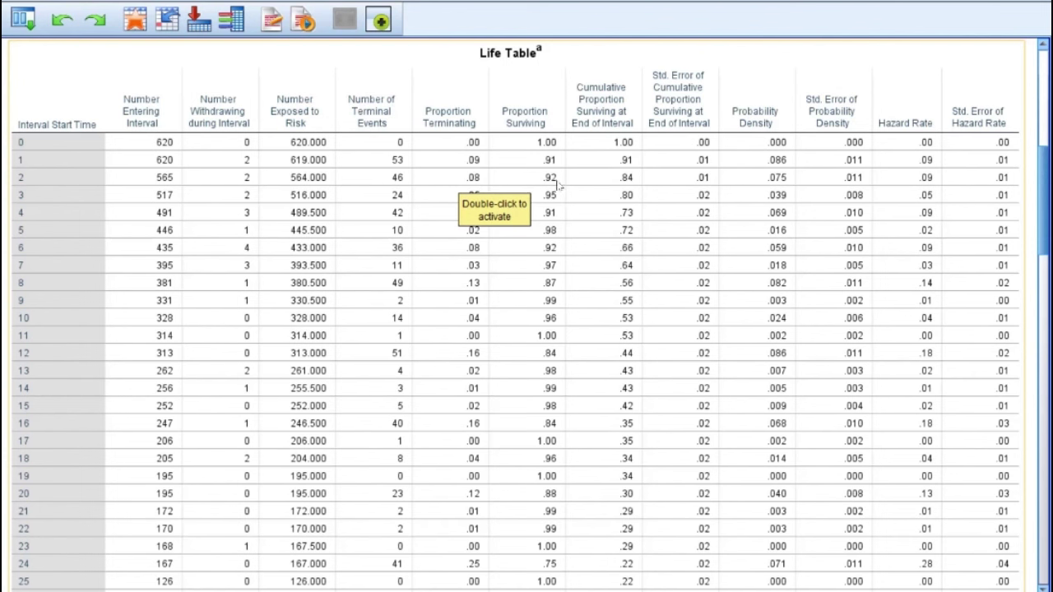
# - Reopen the Life Tables analysis and assign Alcohol as the factor with a range from 0 to 1
pyautogui.click(22, 19)
pyautogui.click(32, 44)
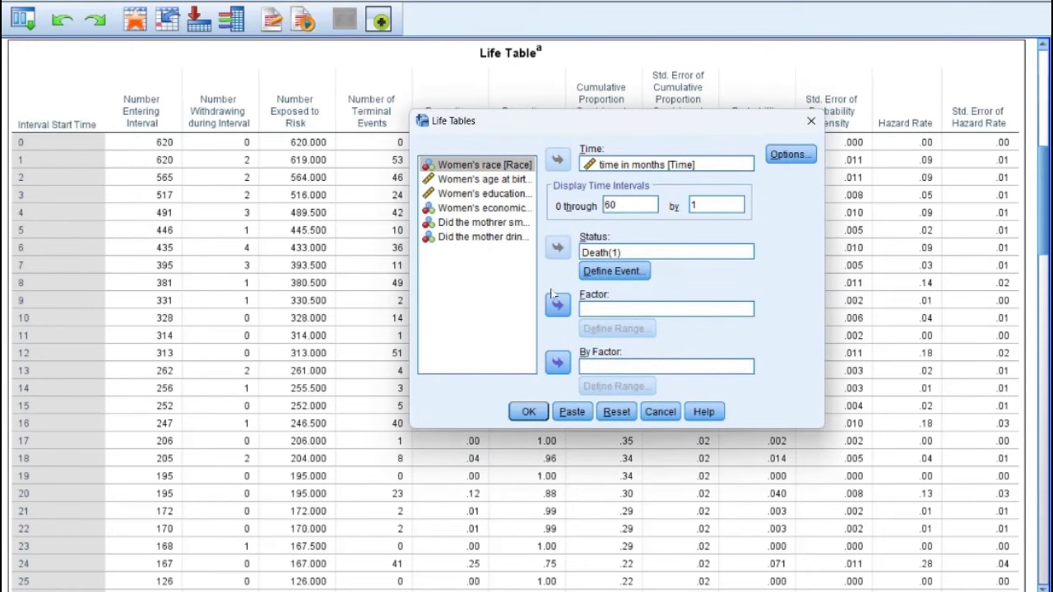
pyautogui.click(476, 237)
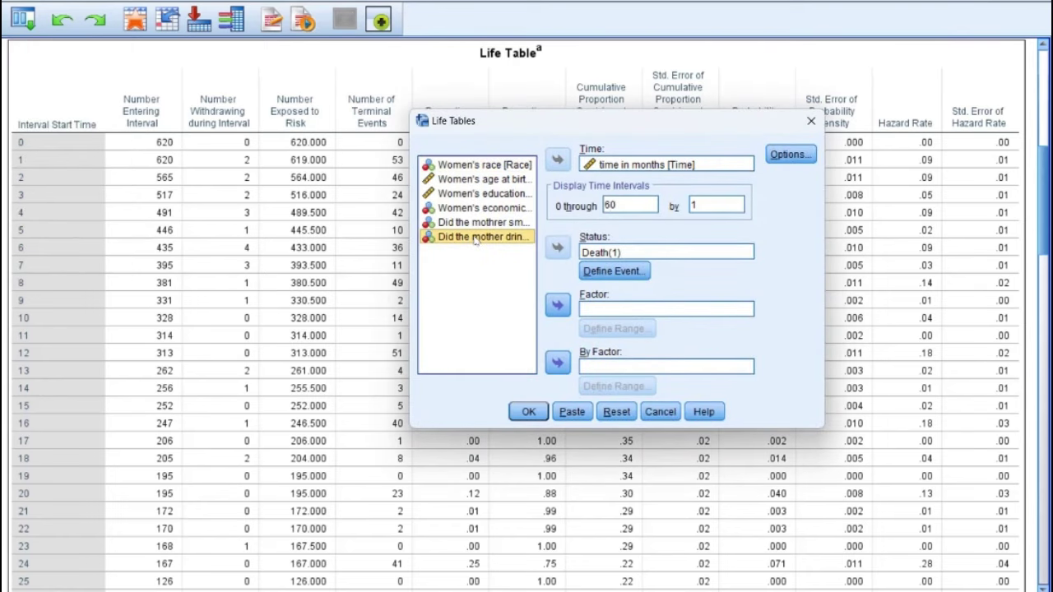
pyautogui.click(558, 306)
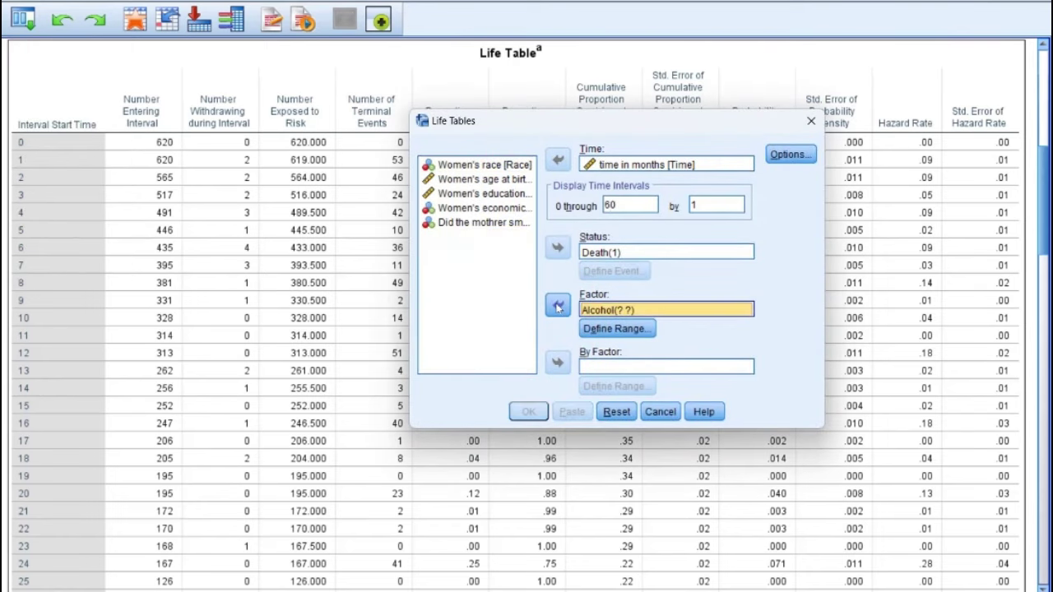
pyautogui.click(600, 329)
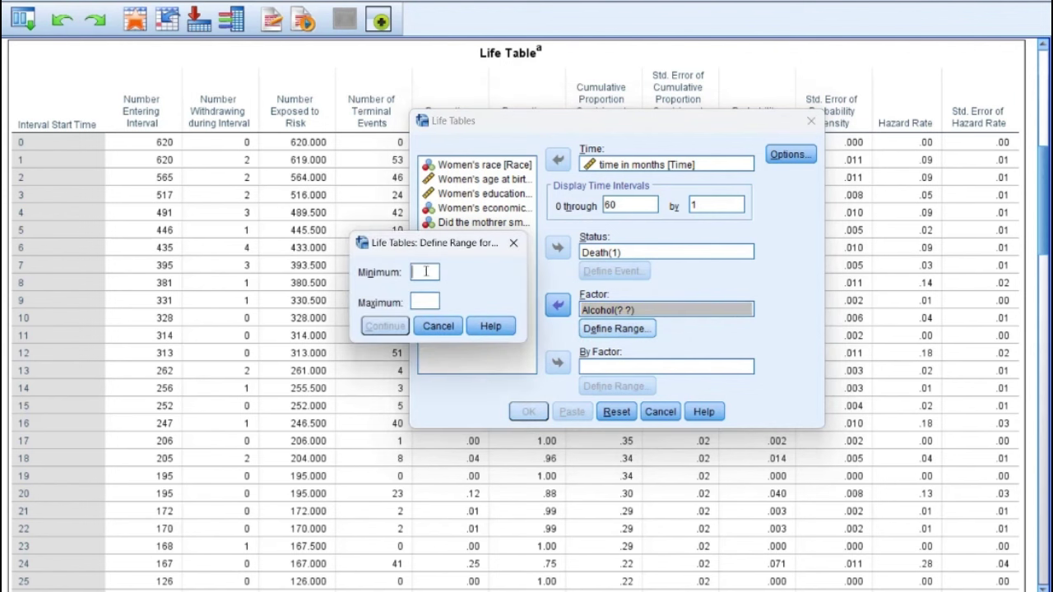
pyautogui.click(420, 301)
pyautogui.write('1')
pyautogui.click(388, 326)
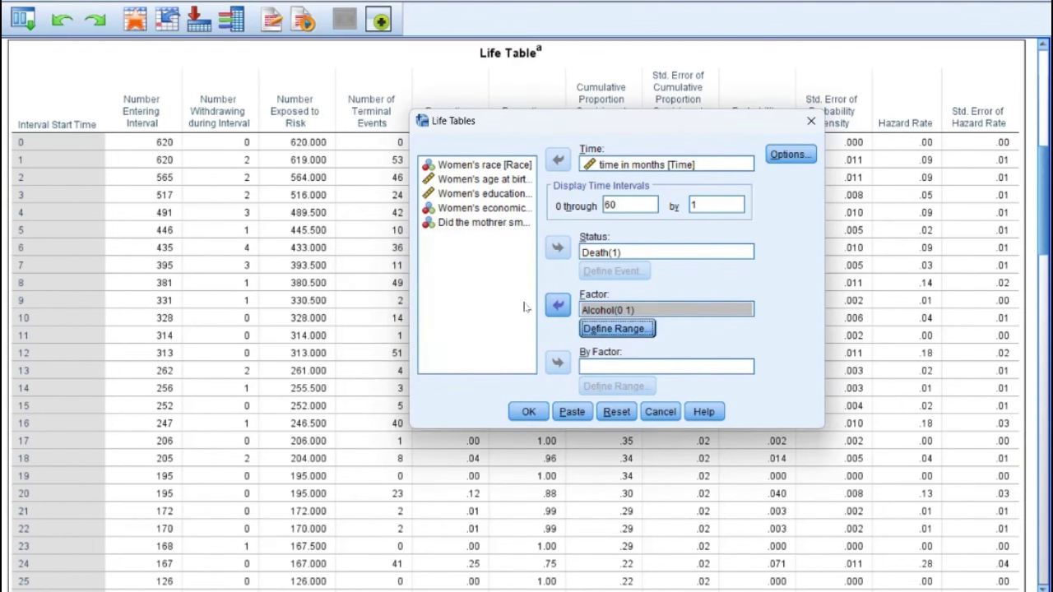
# - Run the Life Tables analysis split by alcohol use and review the intervals for the No and Yes groups
pyautogui.click(528, 411)
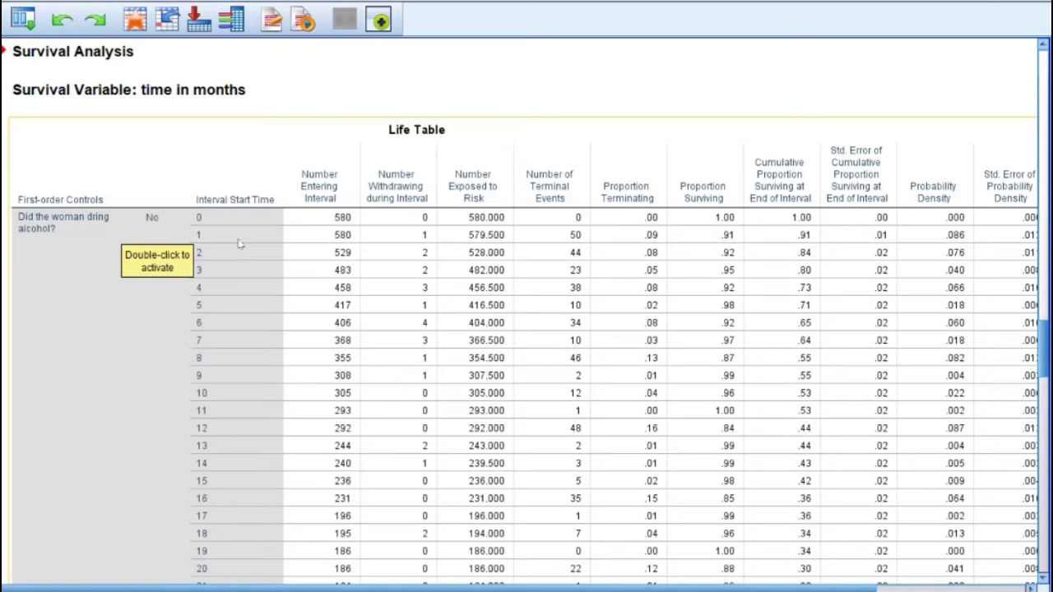
pyautogui.scroll(-20, 238, 244)
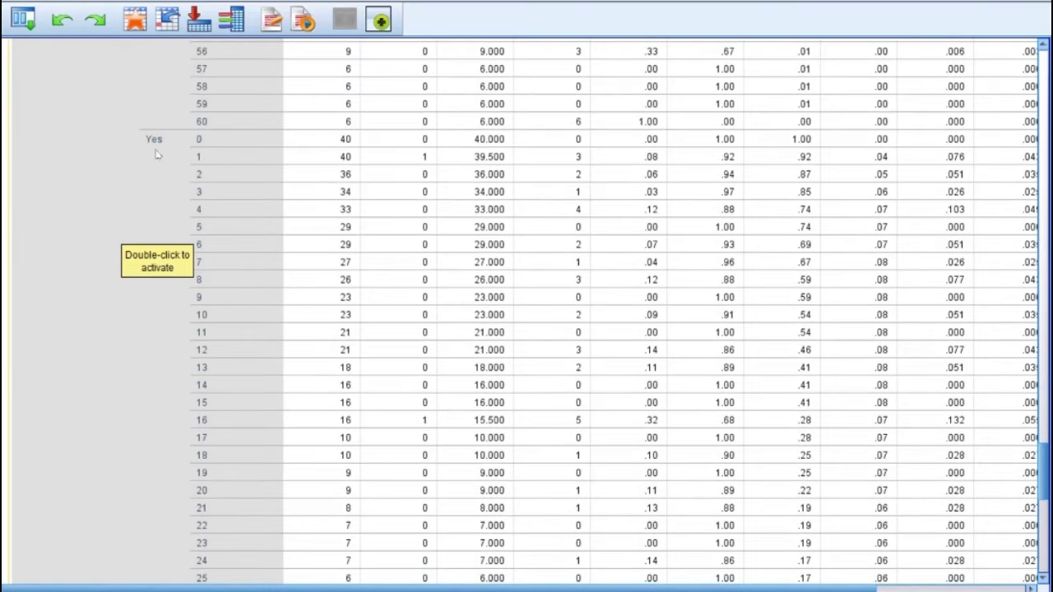
pyautogui.scroll(-11, 431, 290)
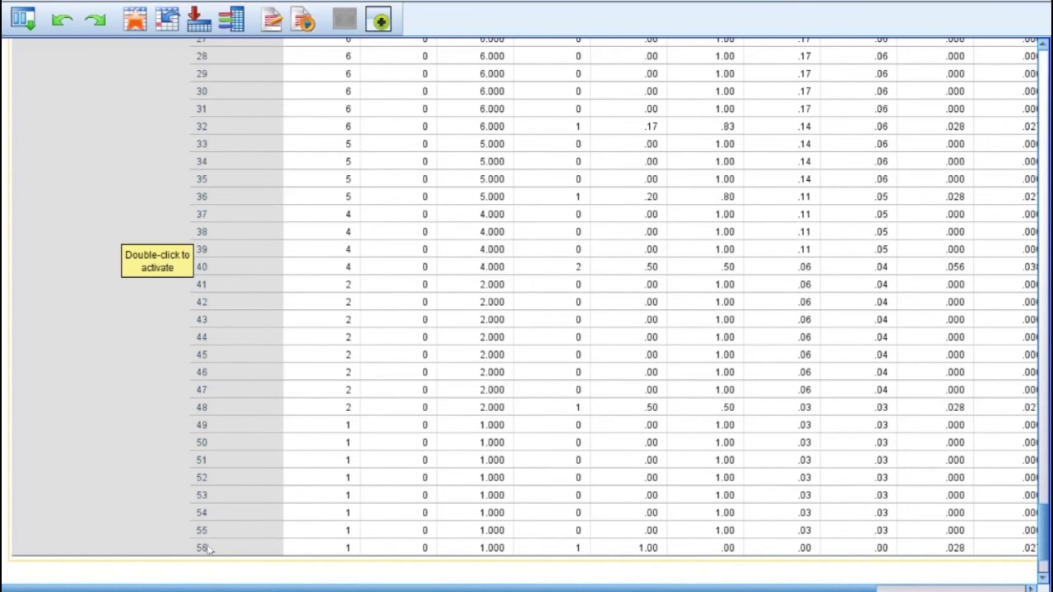
pyautogui.scroll(14, 213, 555)
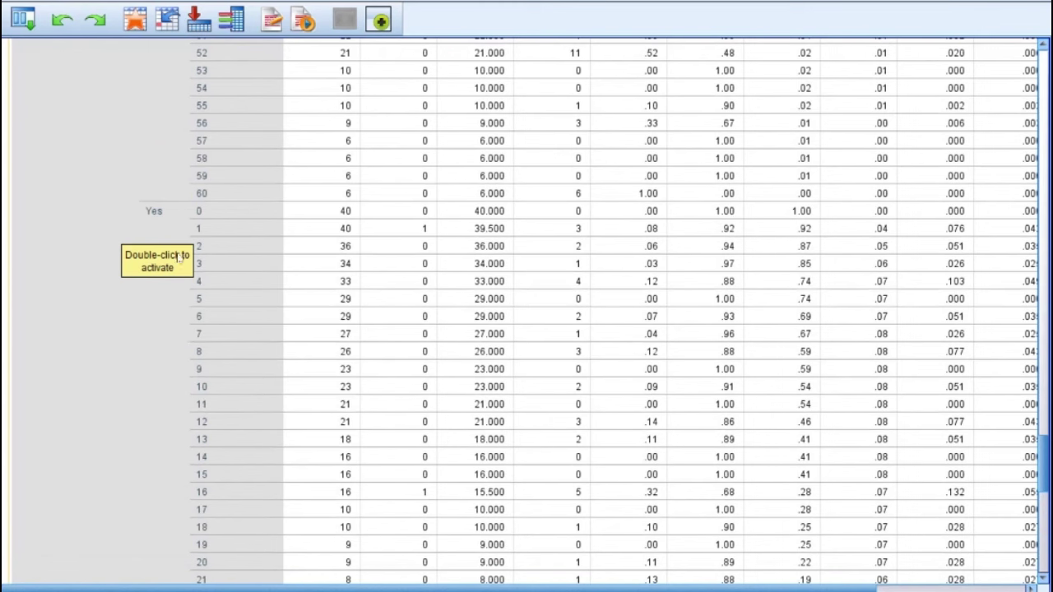
pyautogui.scroll(20, 454, 346)
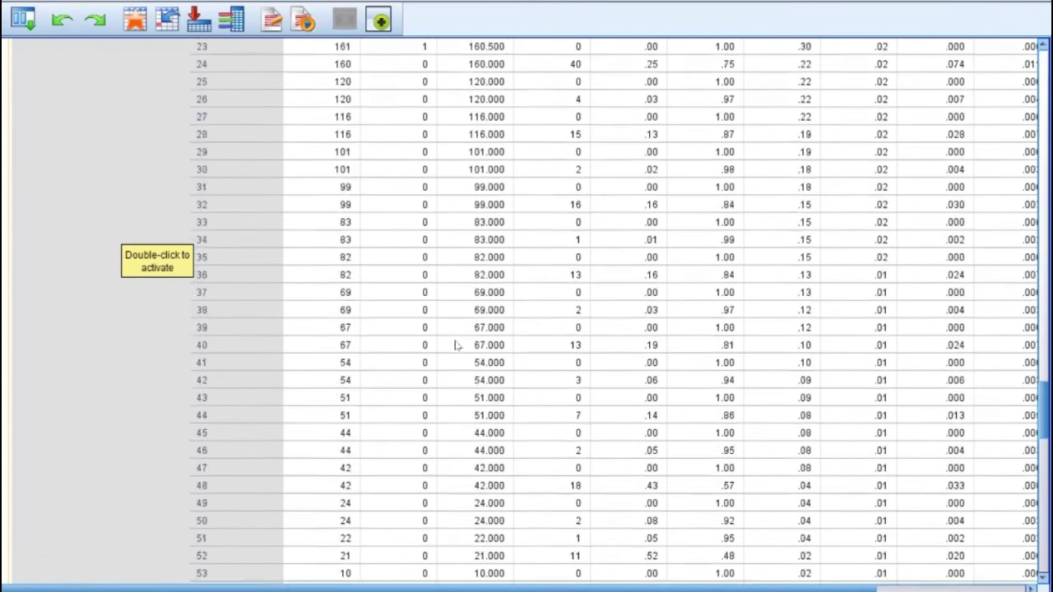
pyautogui.scroll(-5, 451, 340)
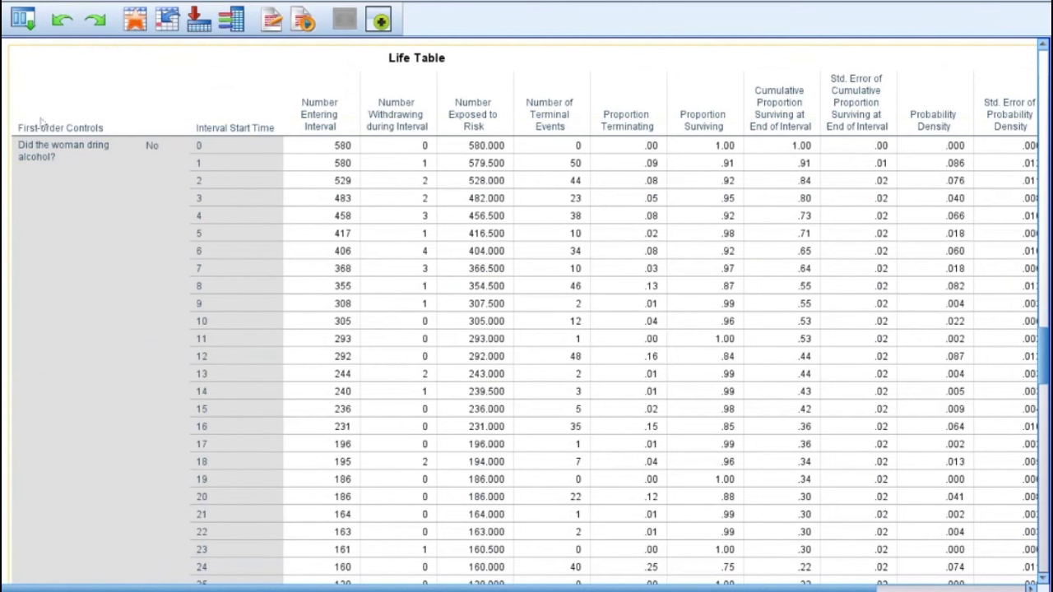
# - Reopen the Life Tables analysis, add Race as the By Factor with a range covering White, Black and Other, and run it
pyautogui.click(23, 20)
pyautogui.click(37, 46)
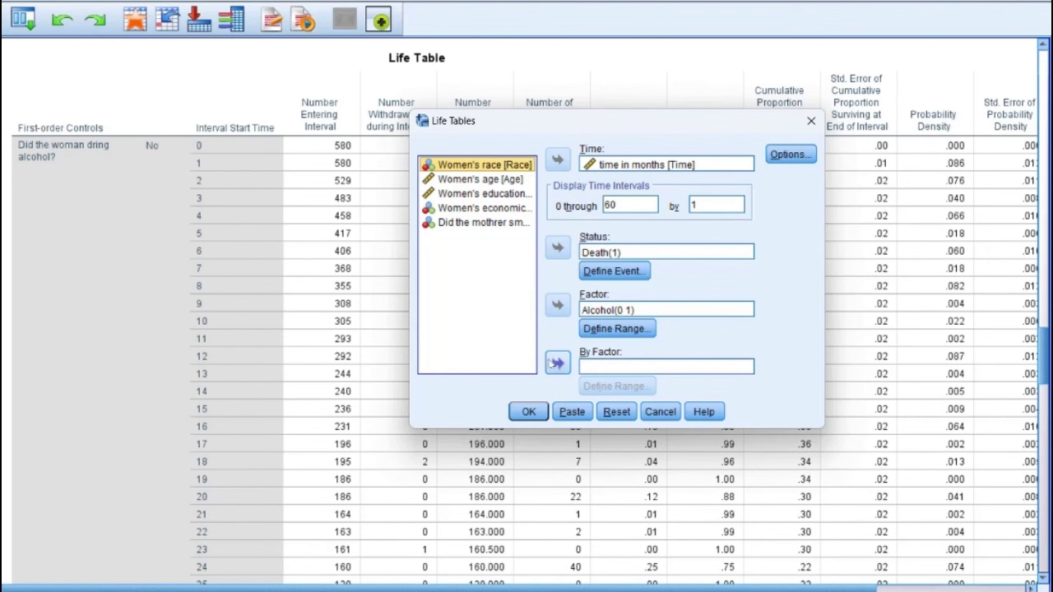
pyautogui.click(558, 364)
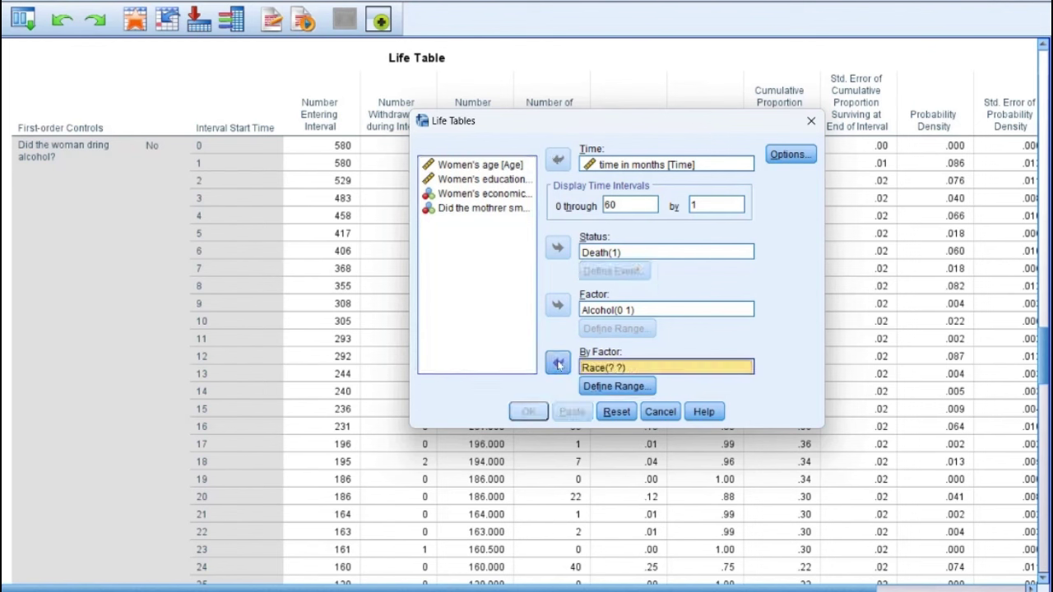
pyautogui.click(617, 386)
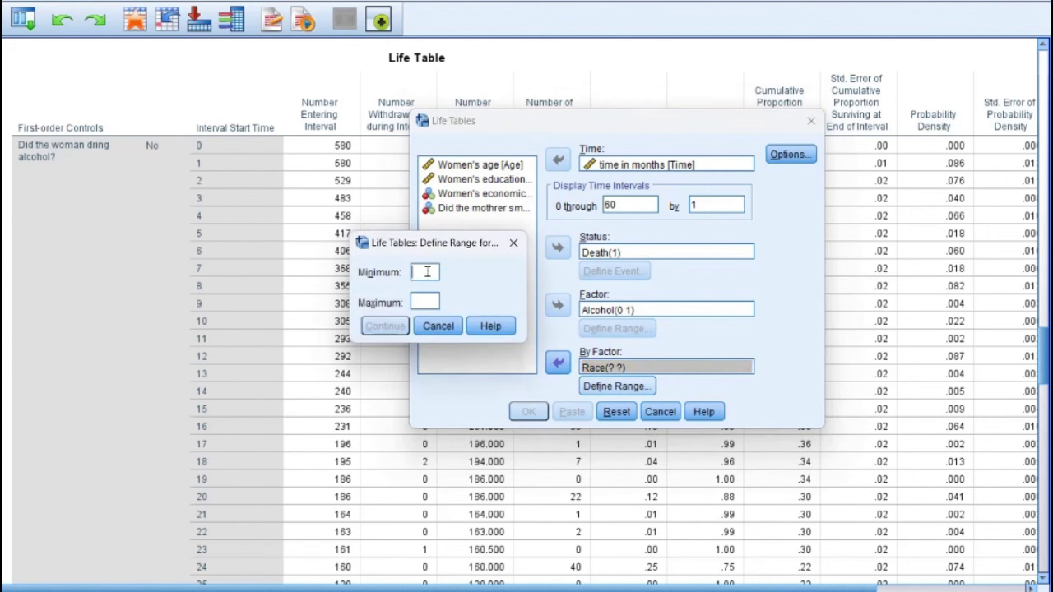
pyautogui.write('12')
pyautogui.press('Return')
pyautogui.click(528, 411)
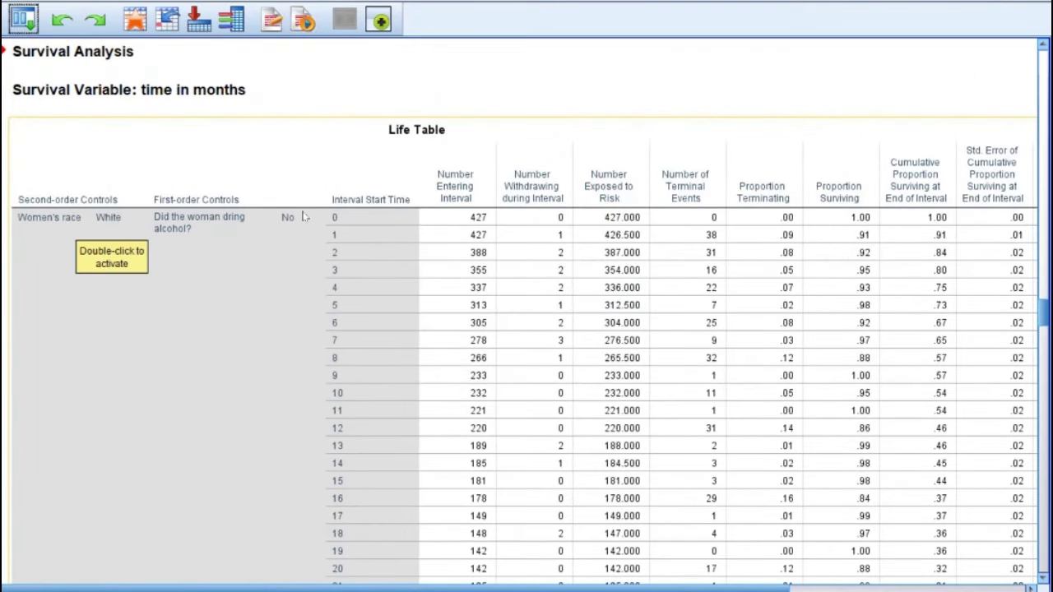
# - Review the life table by race and alcohol use, including the Median Survival Time table at its end
pyautogui.scroll(-4, 439, 290)
pyautogui.scroll(-20, 439, 289)
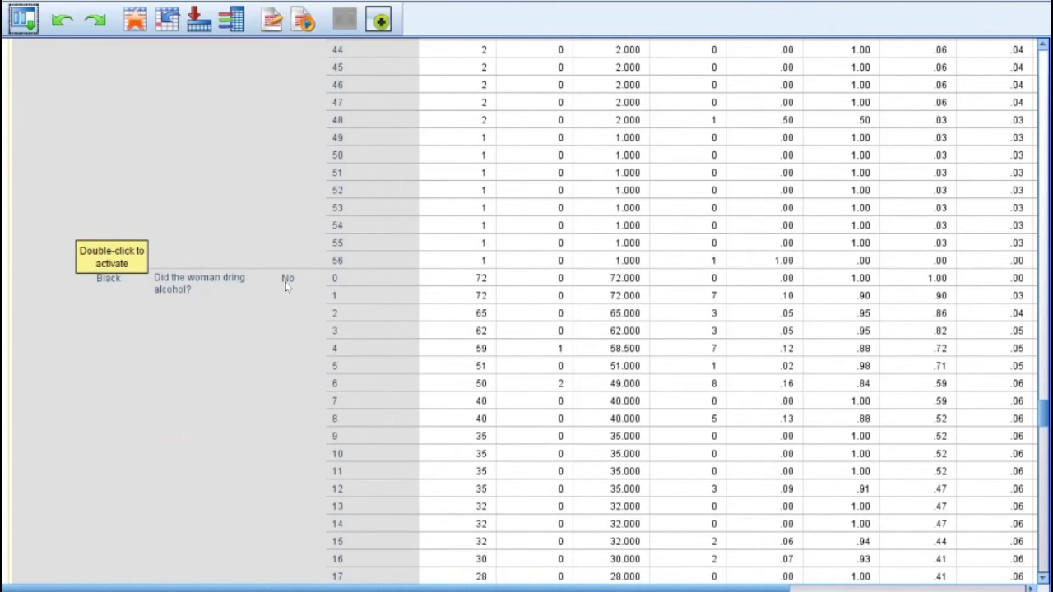
pyautogui.scroll(-20, 279, 296)
pyautogui.scroll(-20, 235, 329)
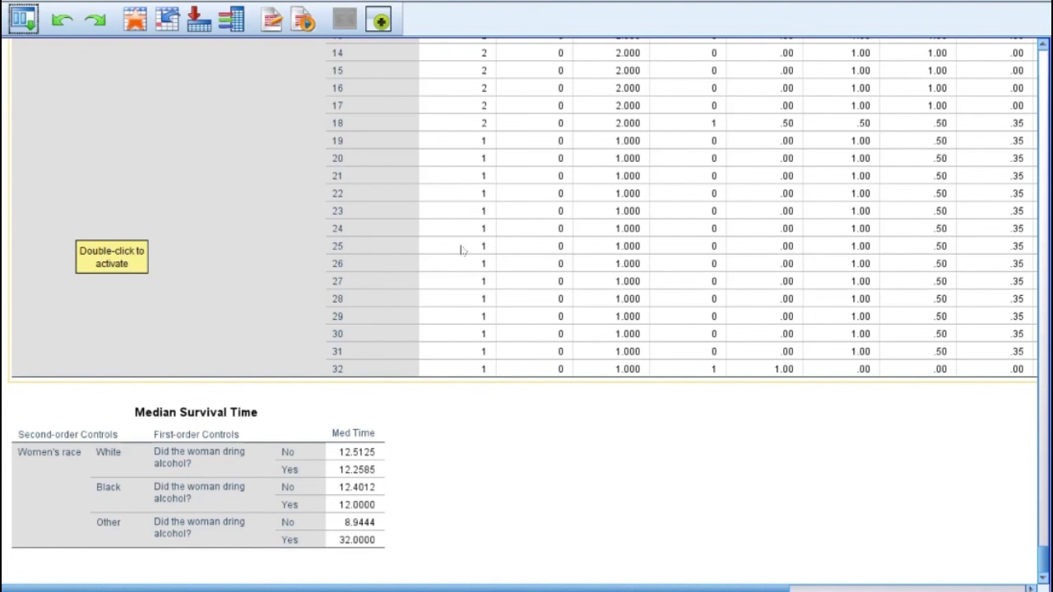
pyautogui.click(178, 437)
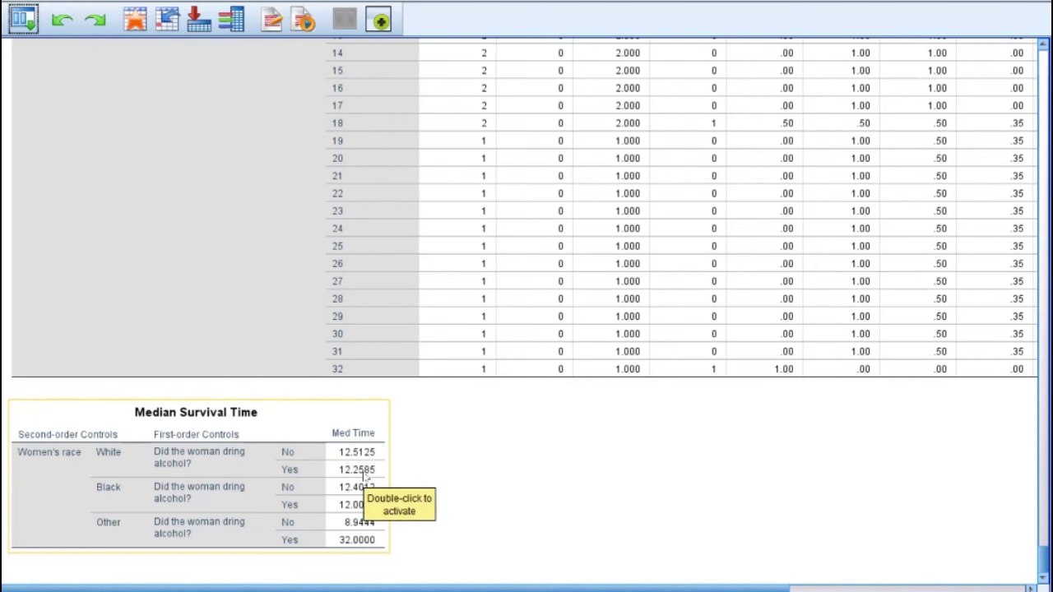
pyautogui.scroll(15, 366, 478)
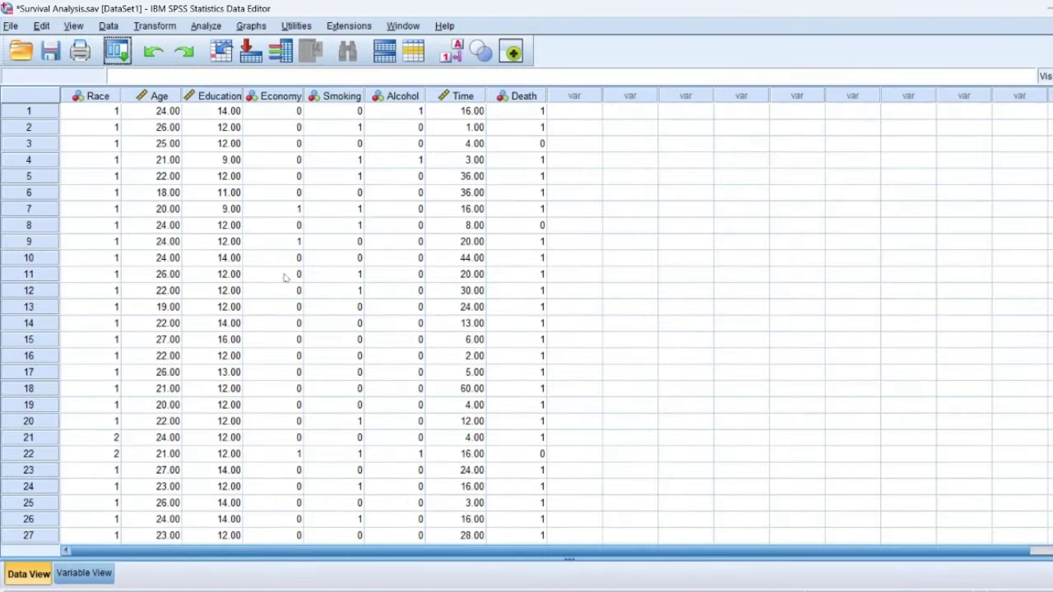
# - Start a Kaplan-Meier analysis from the data set with time in months as the time variable and Death as the status
pyautogui.click(206, 25)
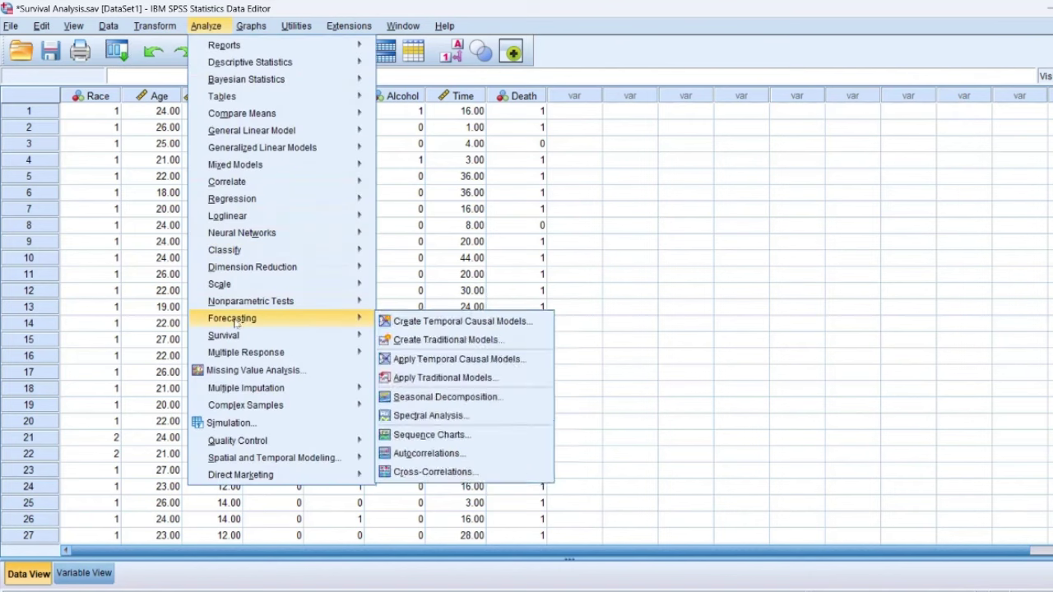
pyautogui.moveTo(320, 334)
pyautogui.click(422, 359)
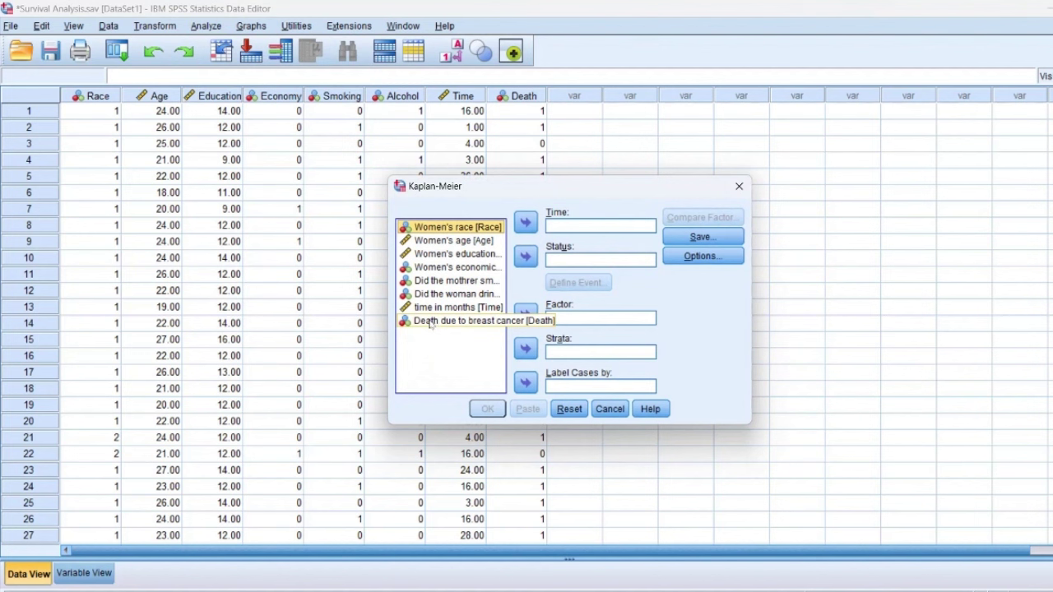
pyautogui.click(429, 322)
pyautogui.click(436, 307)
pyautogui.click(525, 222)
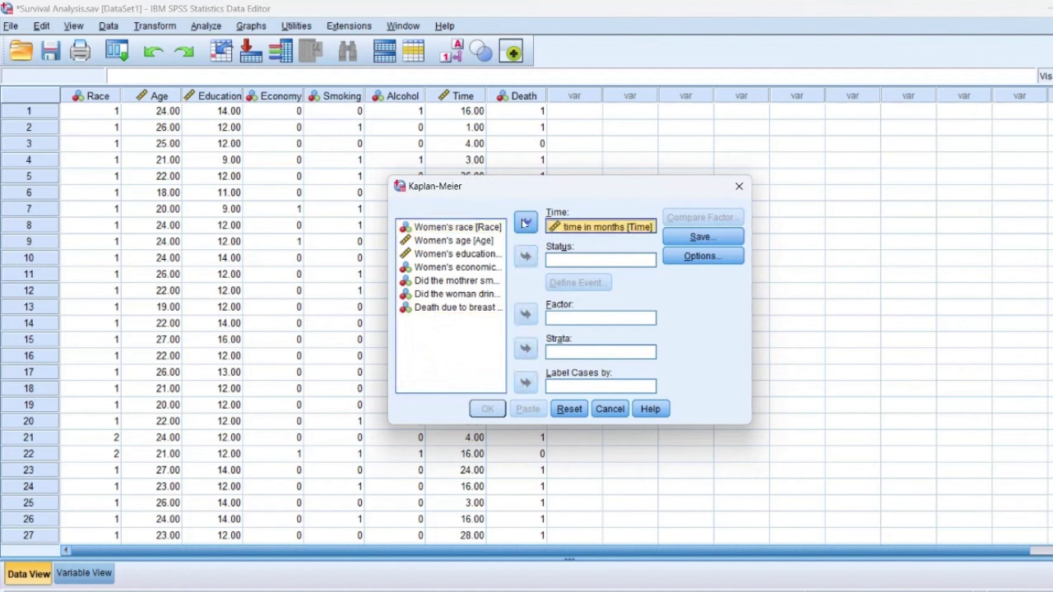
pyautogui.click(451, 309)
pyautogui.click(526, 257)
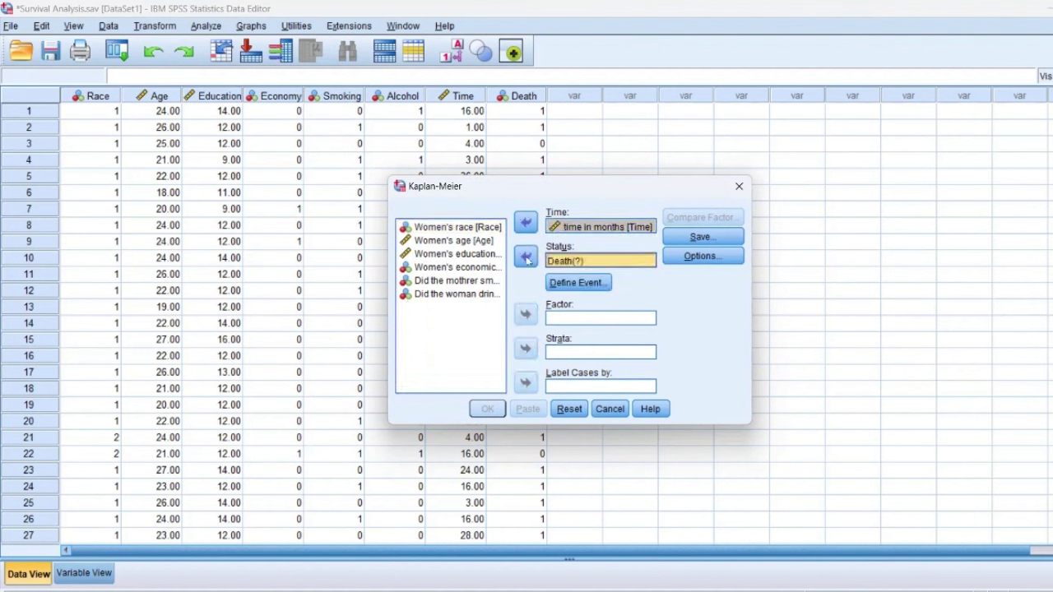
# - Define the event for the Death status variable as the single value 1
pyautogui.click(578, 282)
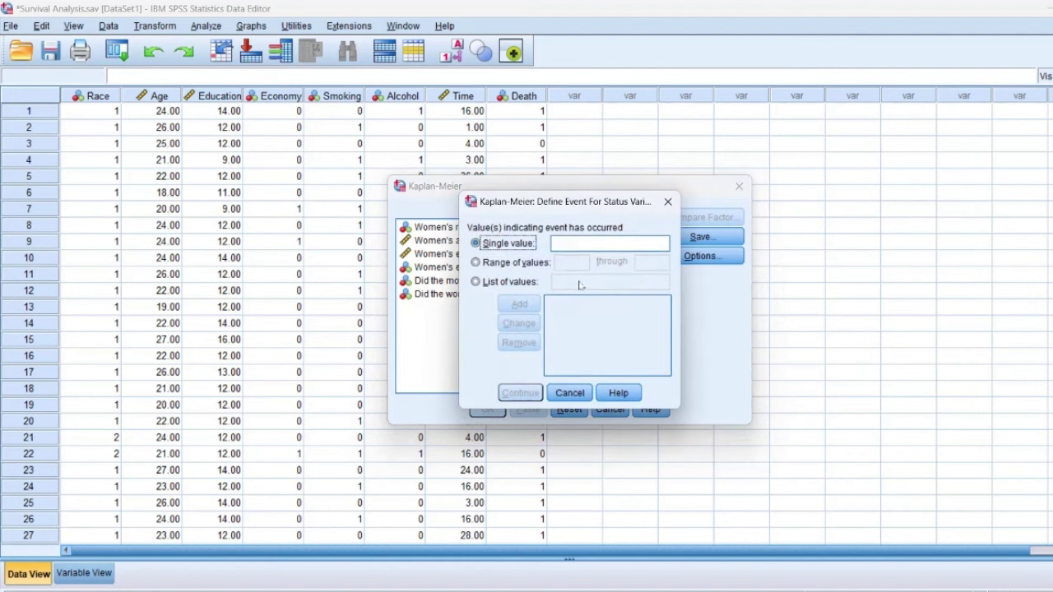
pyautogui.click(566, 243)
pyautogui.write('1')
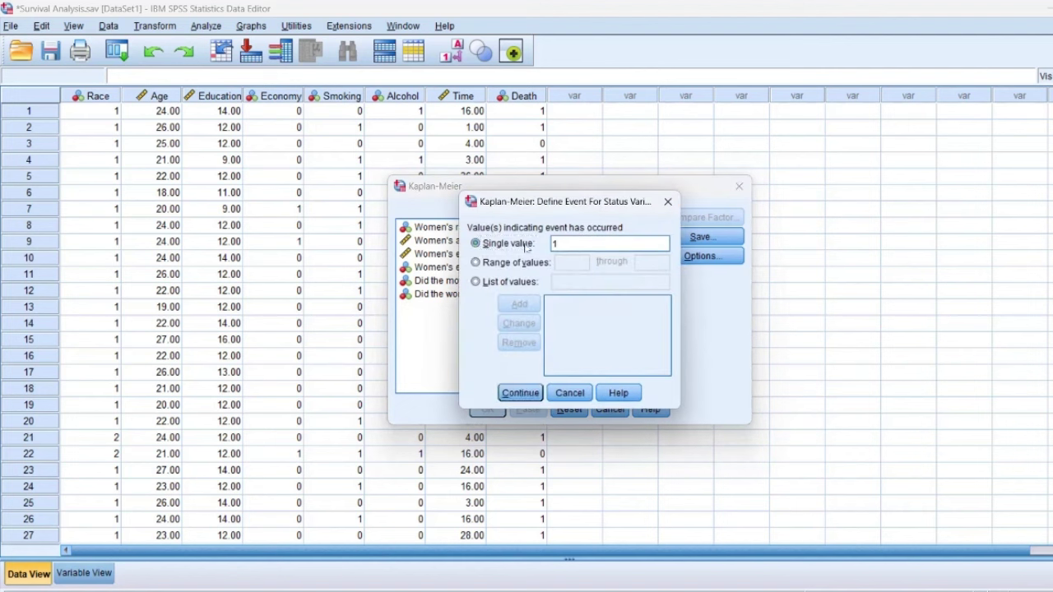
pyautogui.click(476, 282)
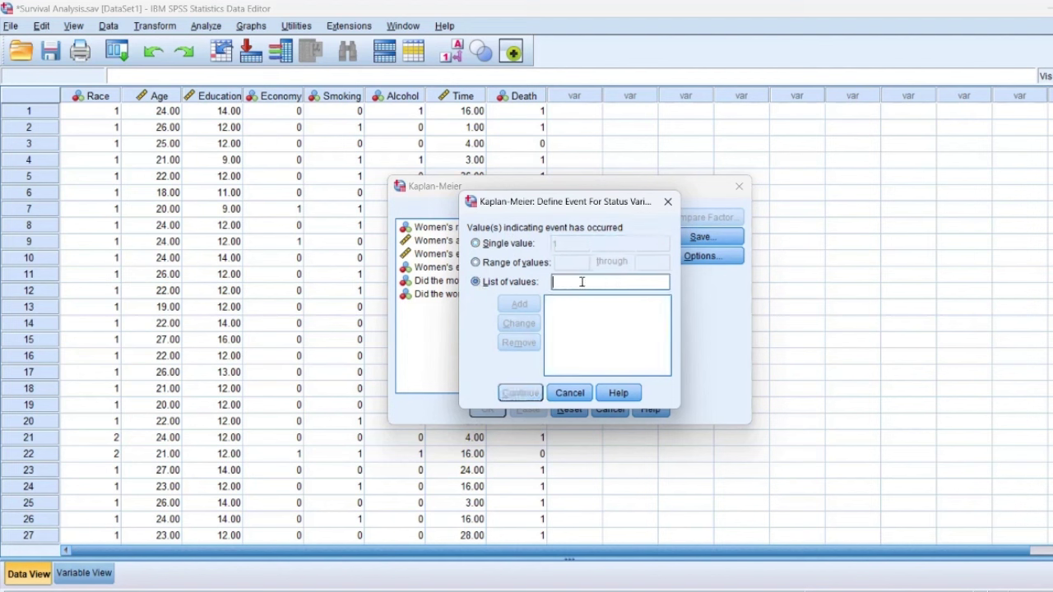
pyautogui.click(476, 244)
pyautogui.doubleClick(568, 243)
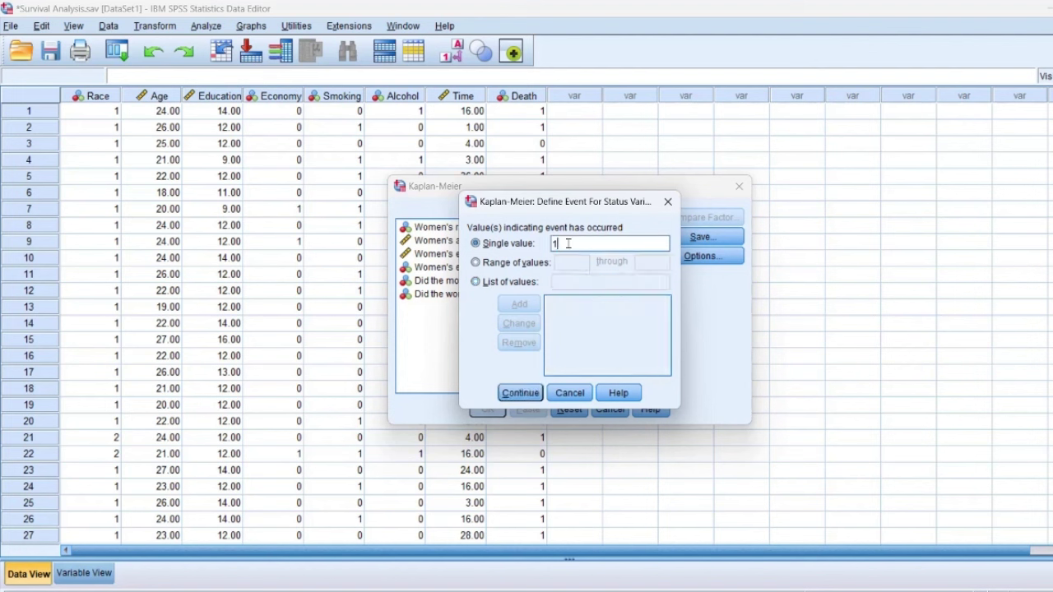
pyautogui.click(520, 393)
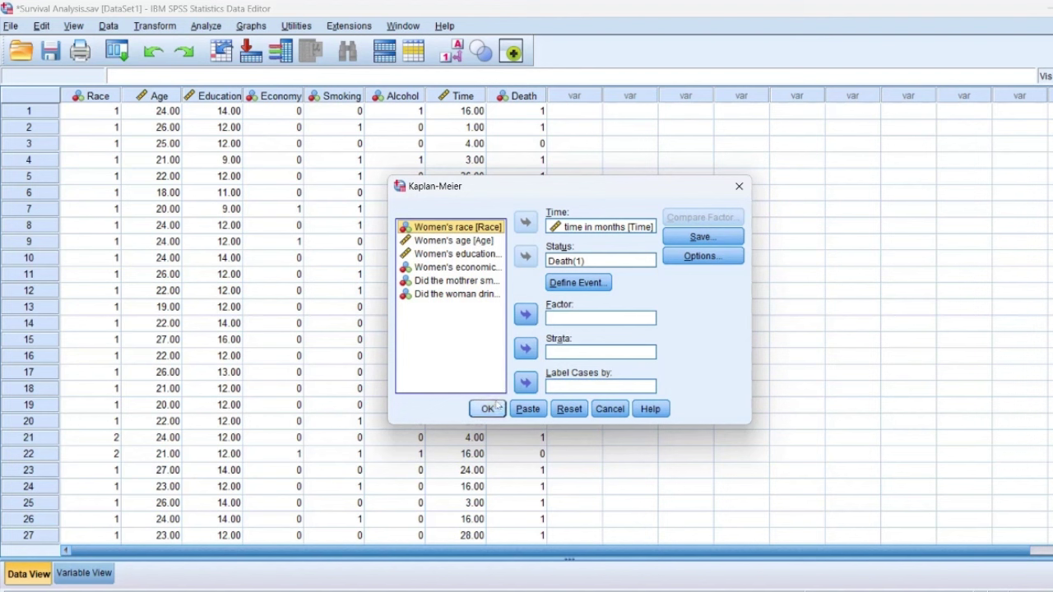
# - Add the Survival and Hazard plots to the Kaplan-Meier options and run the analysis
pyautogui.click(703, 256)
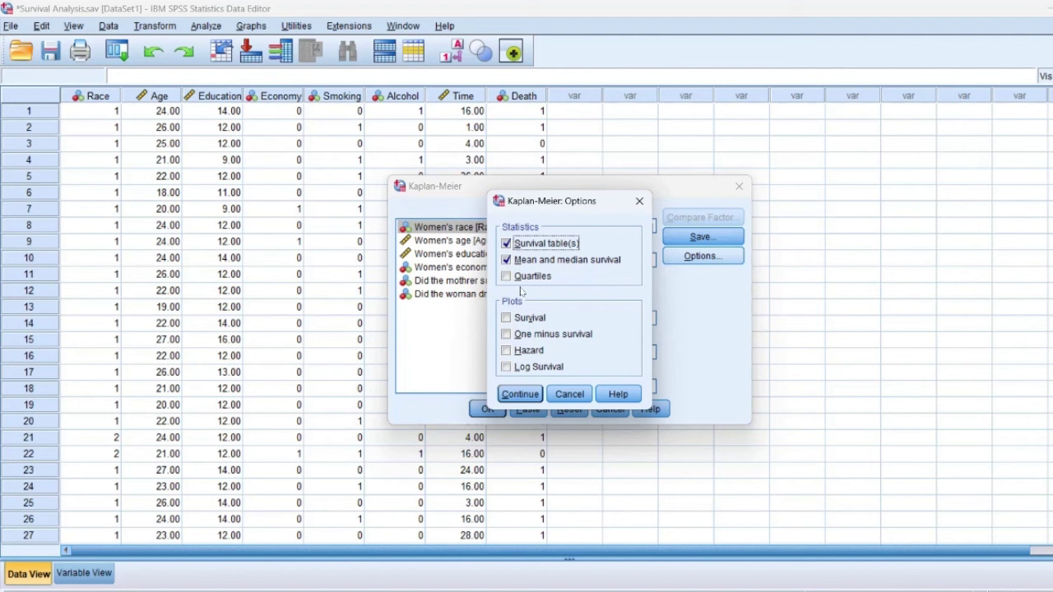
pyautogui.click(506, 319)
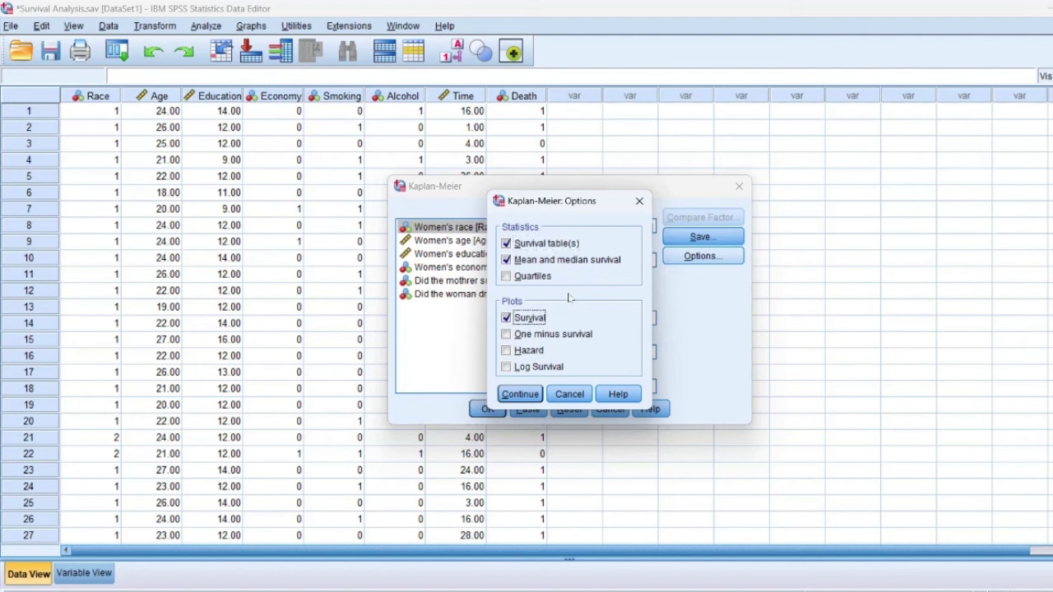
pyautogui.click(507, 352)
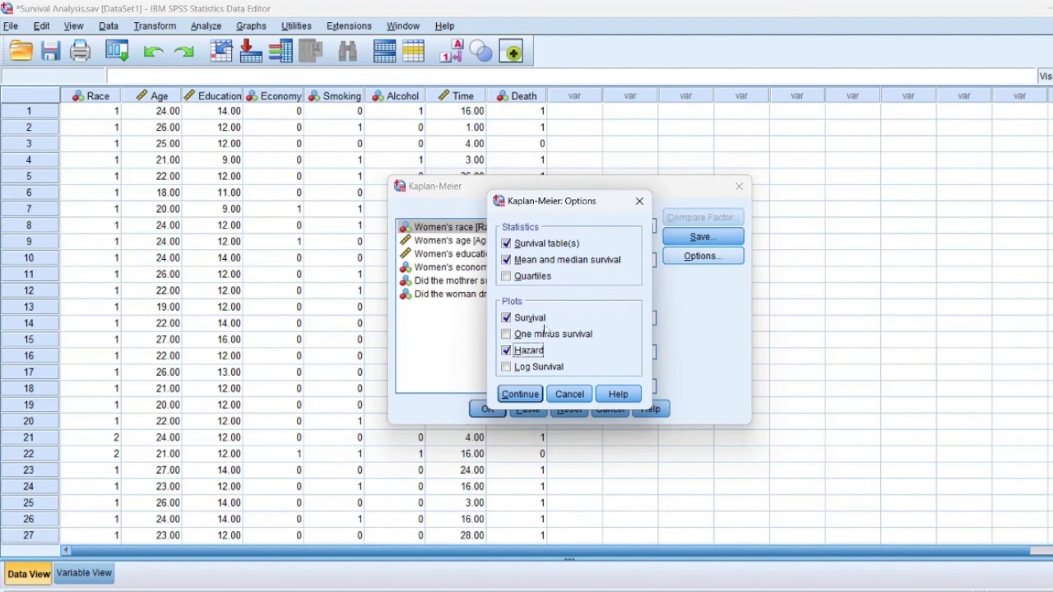
pyautogui.click(520, 394)
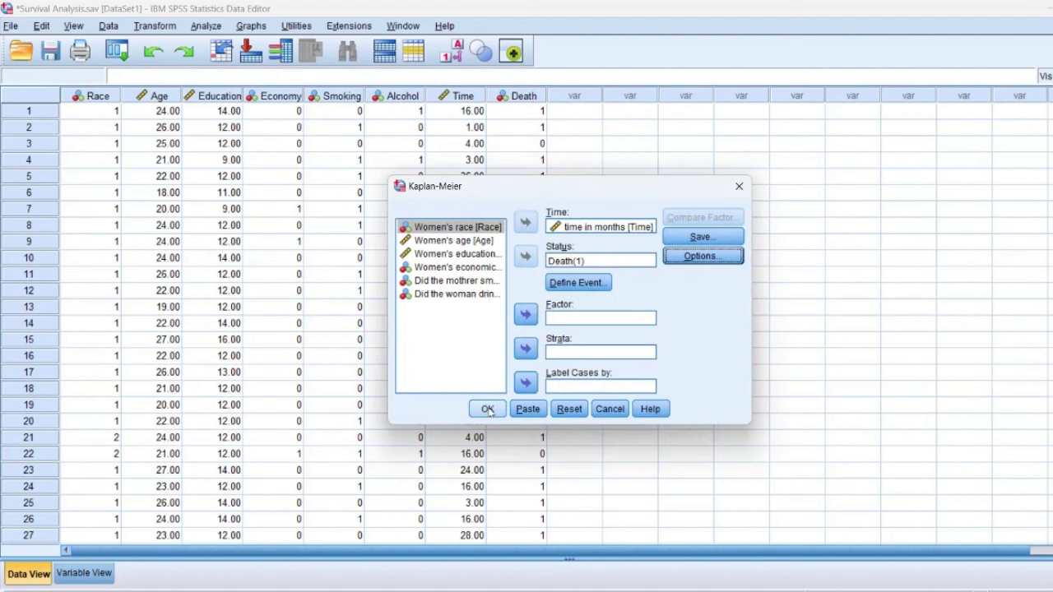
pyautogui.click(487, 409)
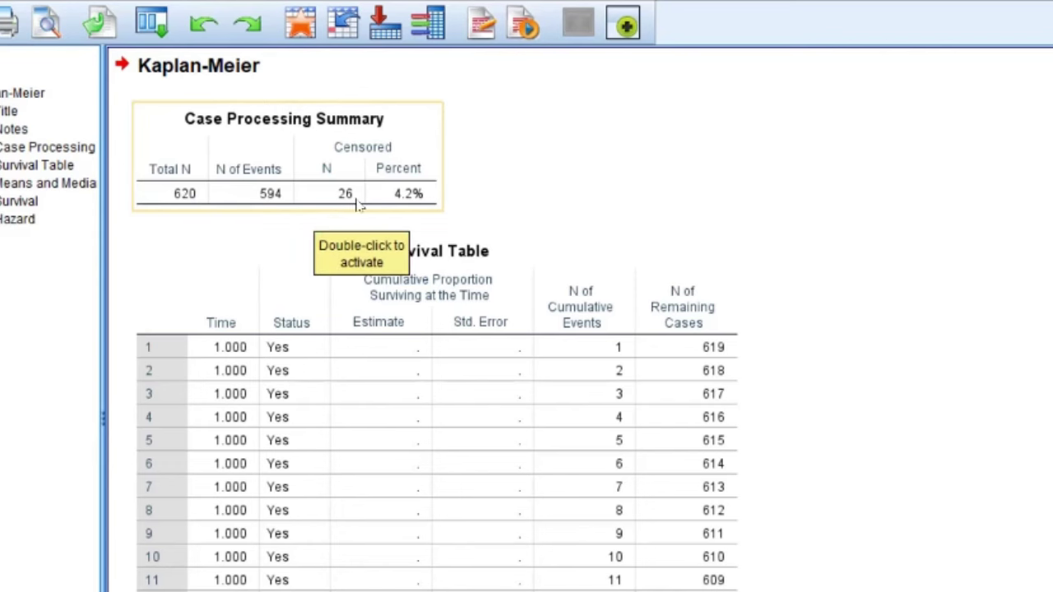
# - Examine the Kaplan-Meier Survival Table, following the status, cumulative survival estimates, cumulative events and remaining cases over time
pyautogui.scroll(-3, 342, 213)
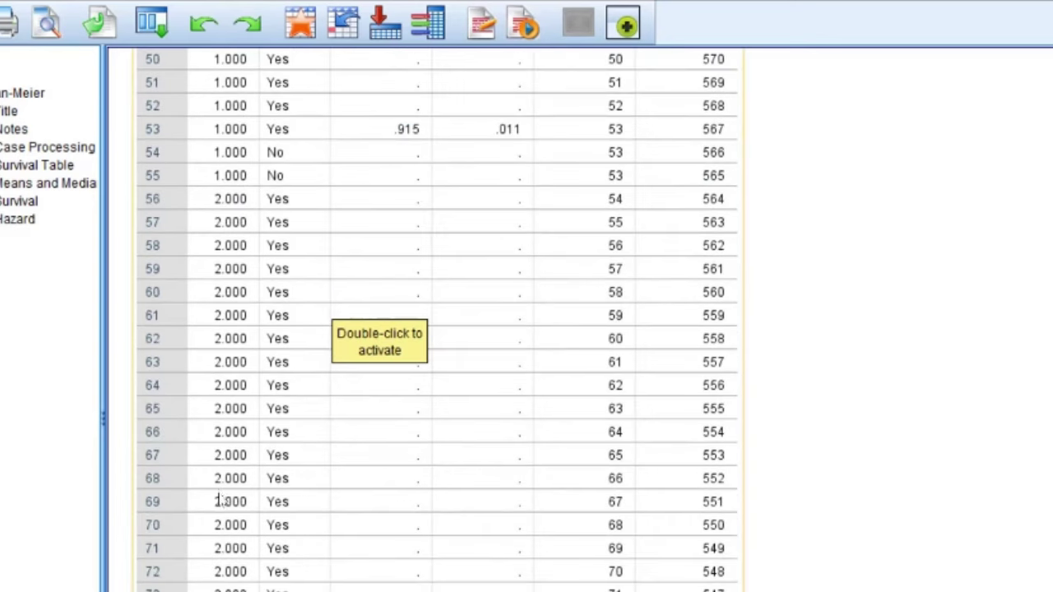
pyautogui.scroll(-15, 309, 284)
pyautogui.scroll(-8, 259, 455)
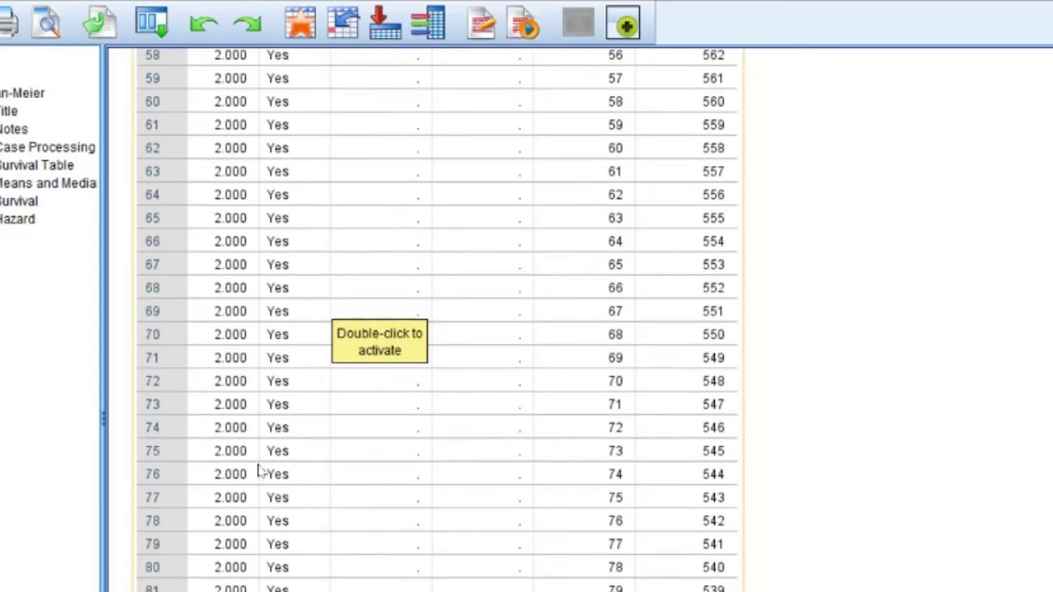
pyautogui.scroll(-20, 259, 480)
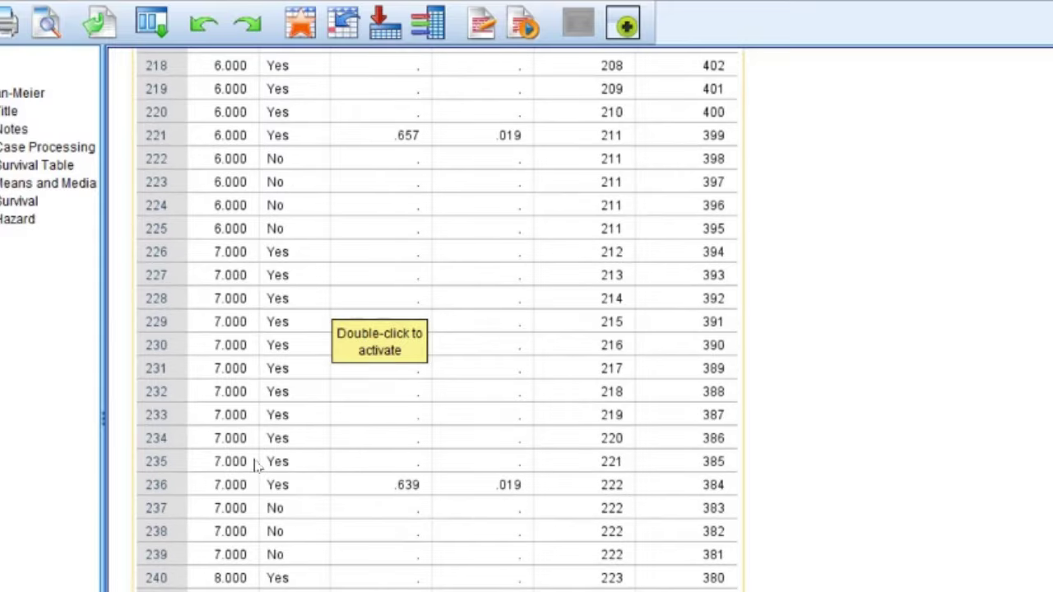
pyautogui.scroll(20, 258, 458)
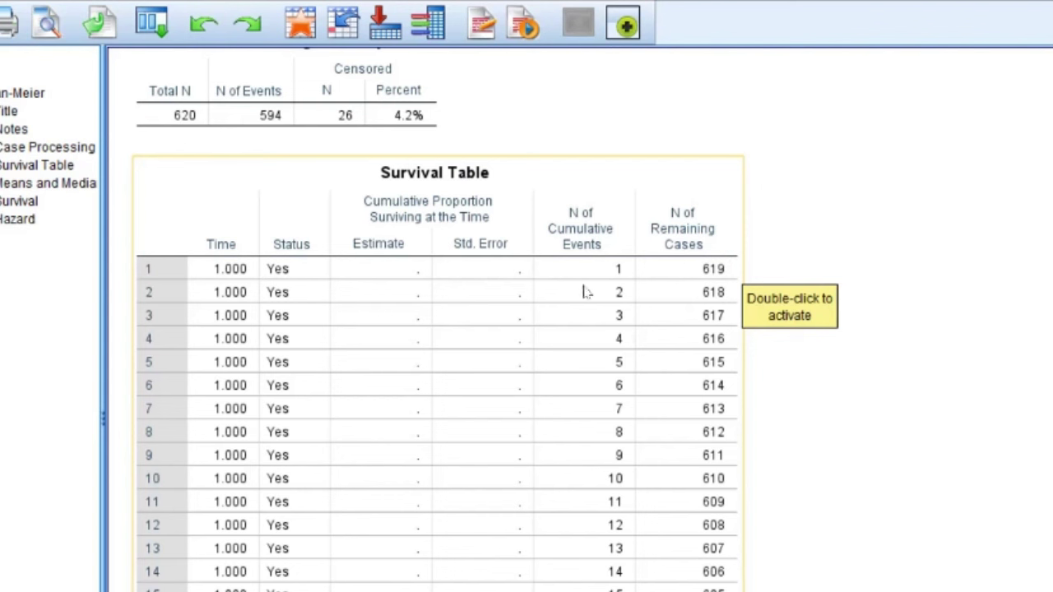
pyautogui.scroll(-20, 576, 296)
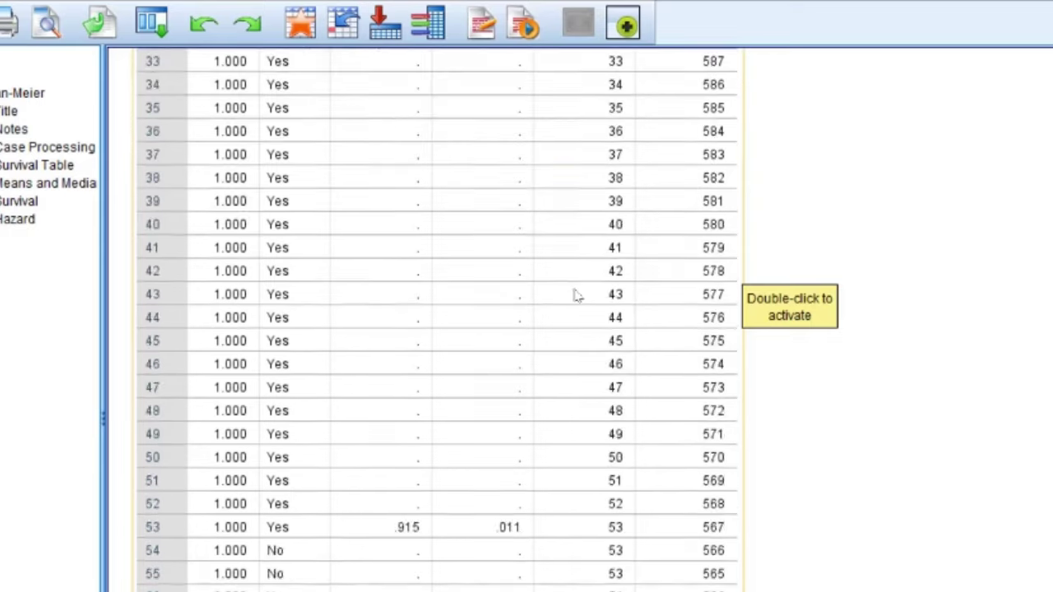
pyautogui.scroll(-20, 552, 332)
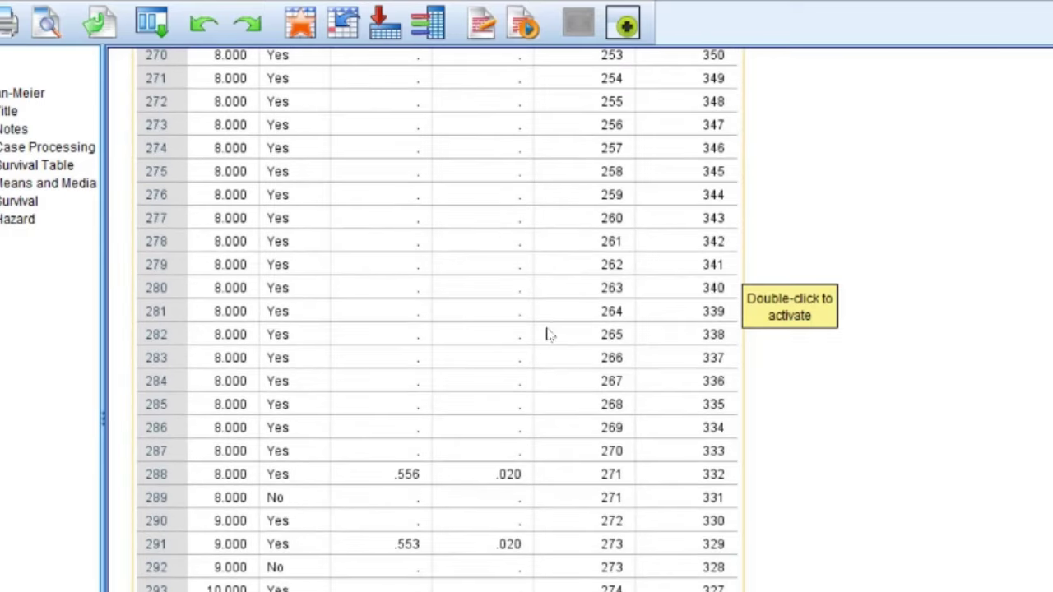
# - Examine the Survival Function and Hazard Function plots and the Means and Medians for Survival Time table
pyautogui.scroll(-20, 539, 359)
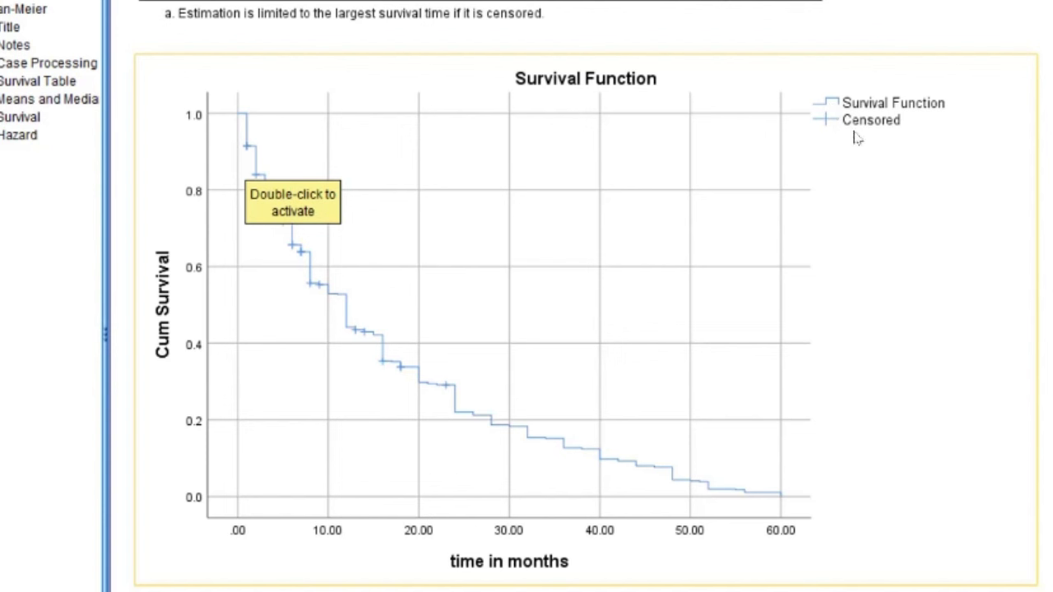
pyautogui.click(249, 123)
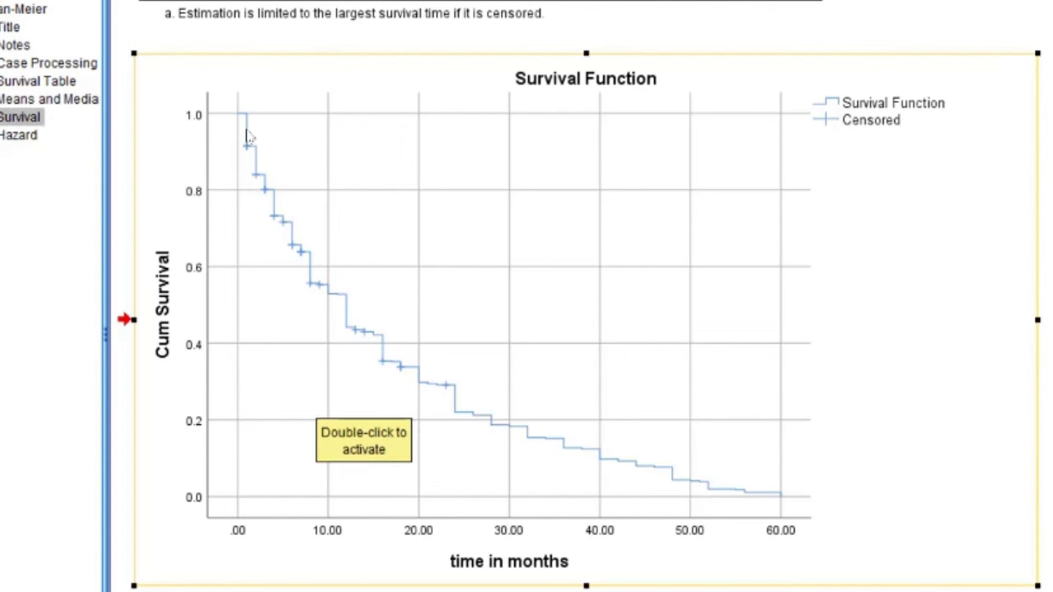
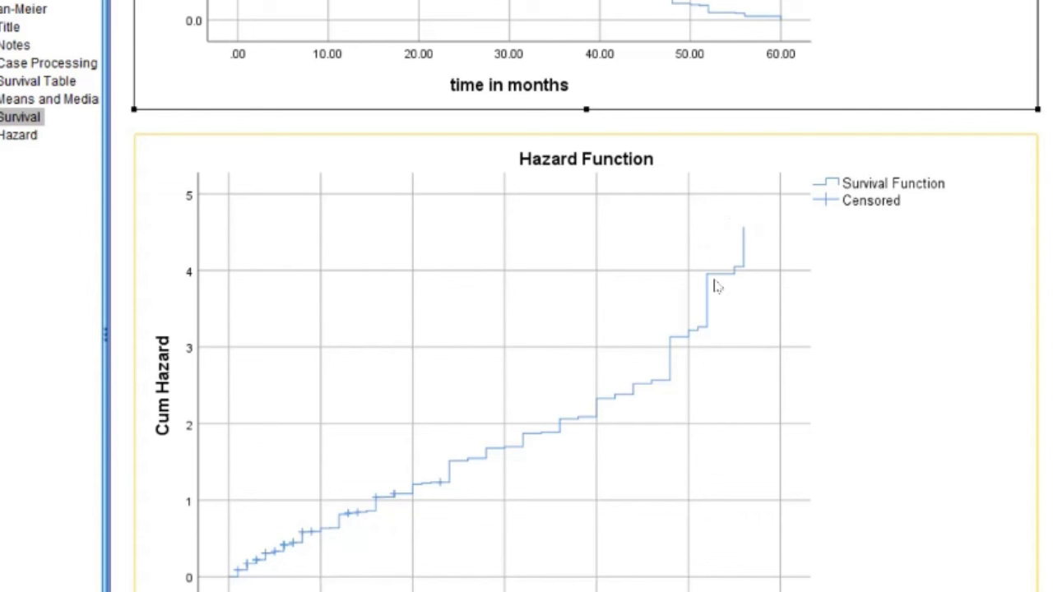
pyautogui.scroll(10, 742, 250)
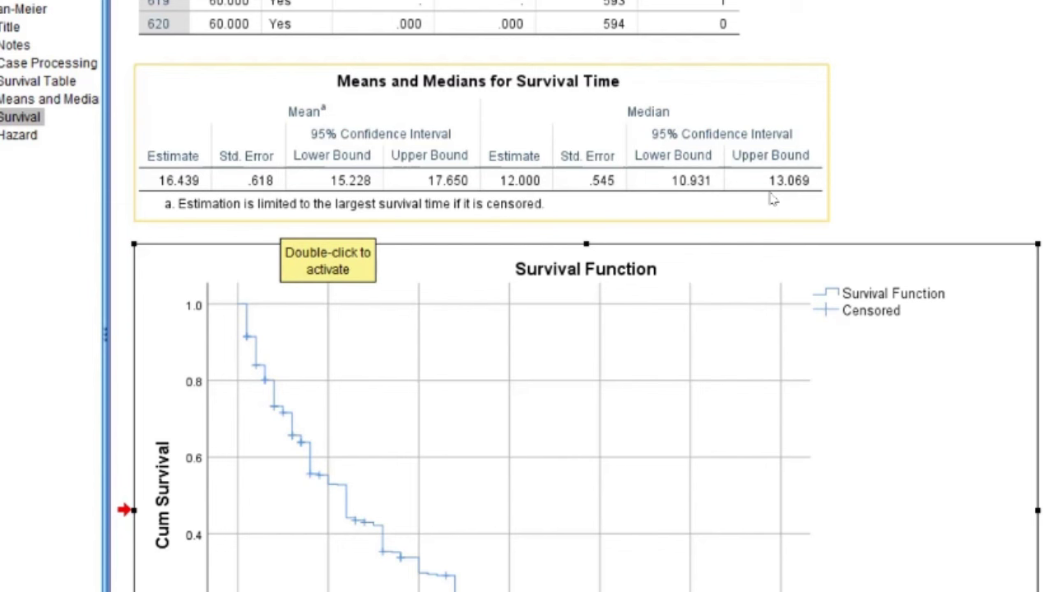
# - Reopen the Kaplan-Meier analysis and assign the mother's smoking variable as the factor
pyautogui.scroll(-4, 362, 127)
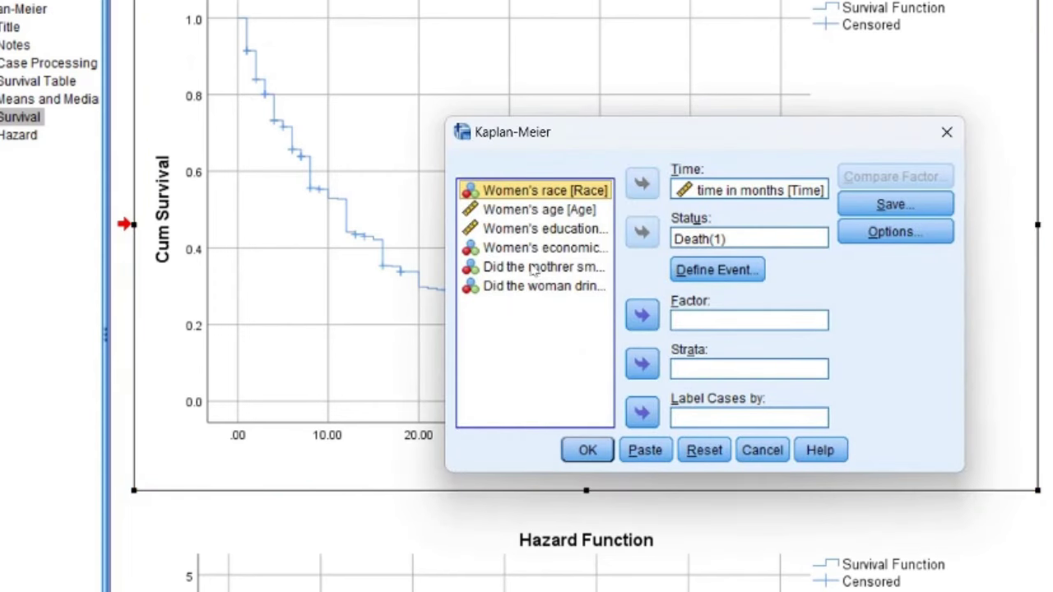
pyautogui.click(541, 272)
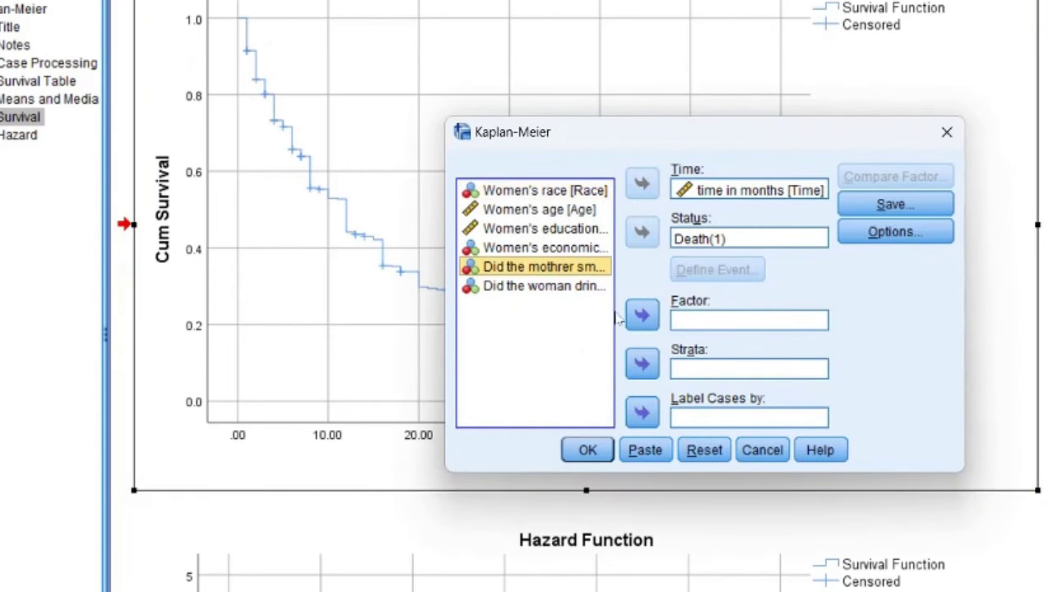
pyautogui.click(642, 316)
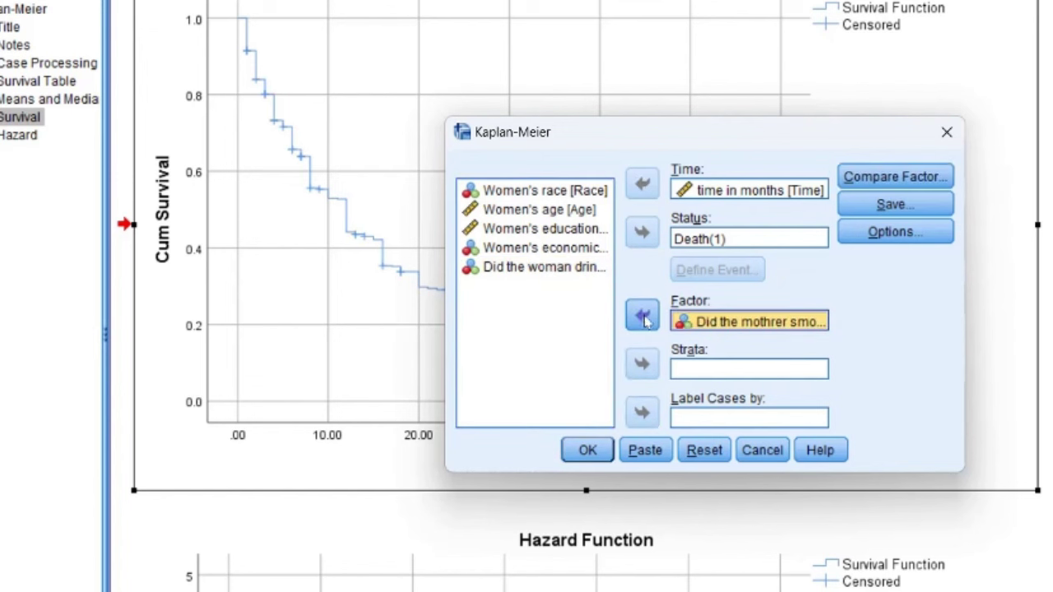
# - With the mother's smoking variable as the factor, enable the Log rank, Breslow and Tarone-Ware tests for comparing factor levels
pyautogui.click(644, 318)
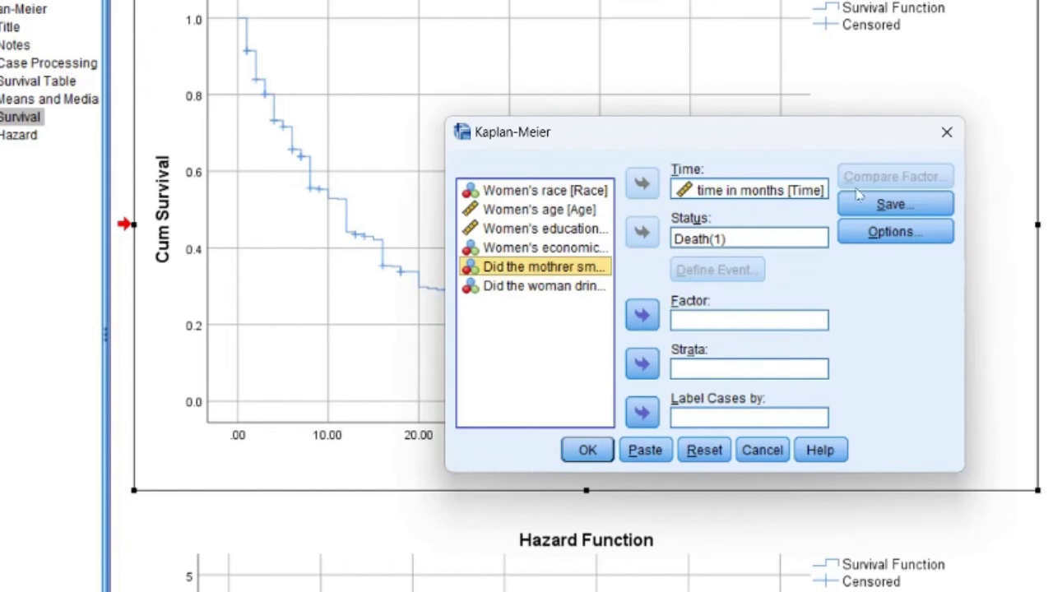
pyautogui.click(644, 317)
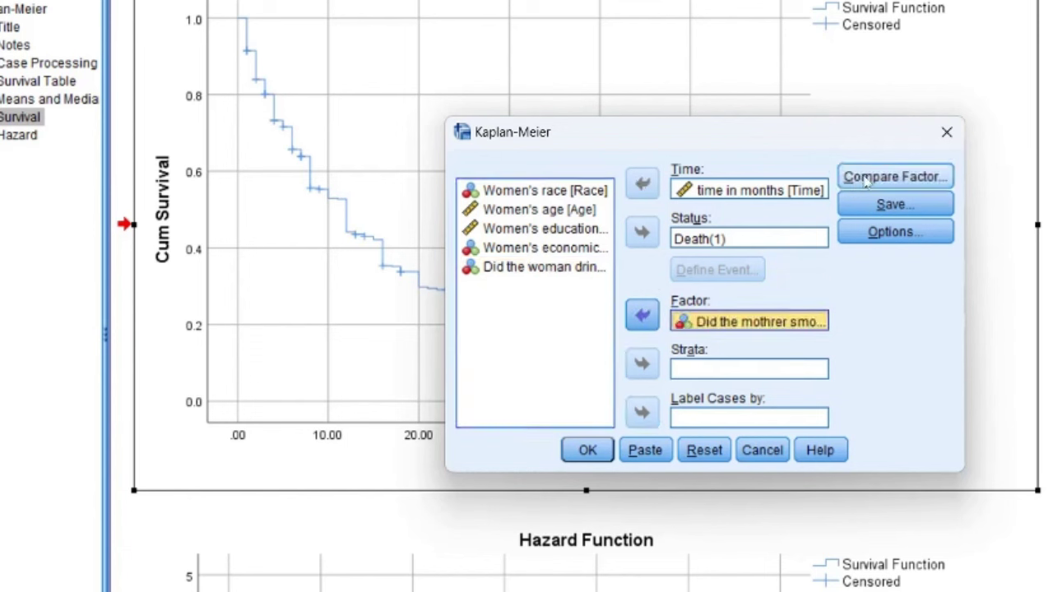
pyautogui.click(866, 181)
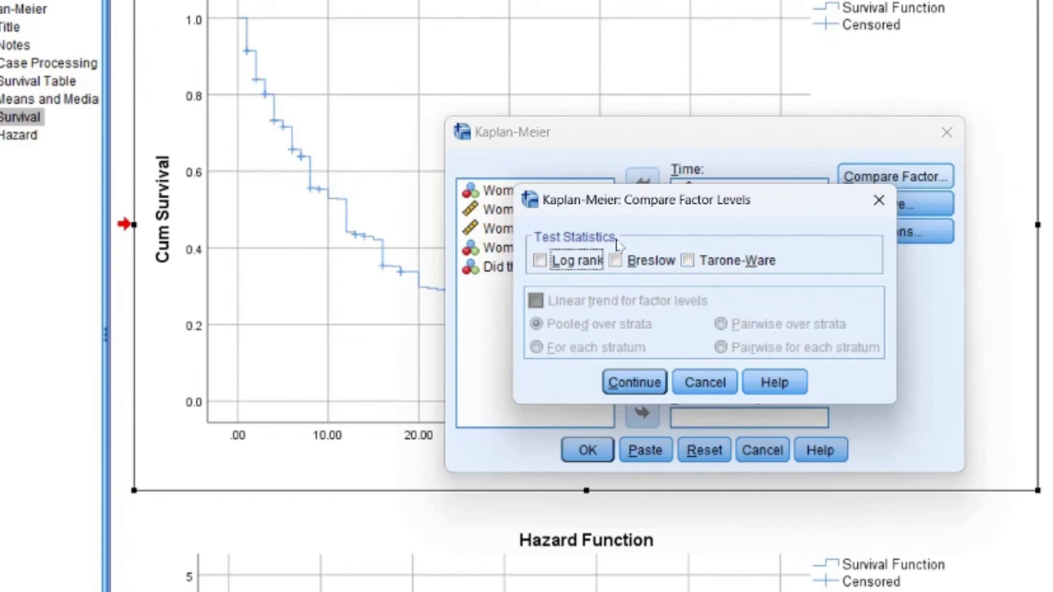
pyautogui.click(540, 260)
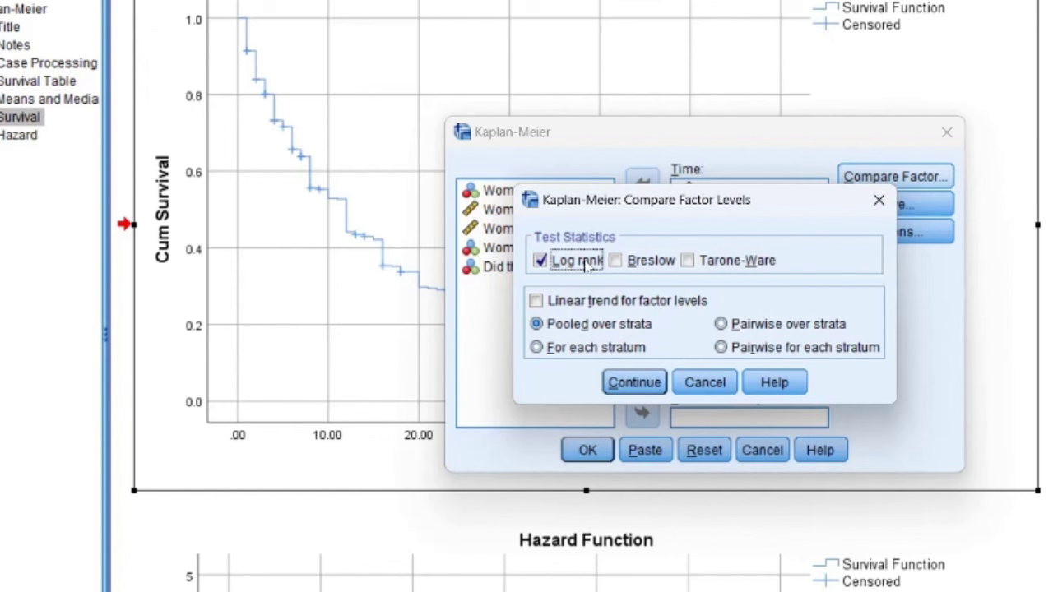
pyautogui.click(616, 263)
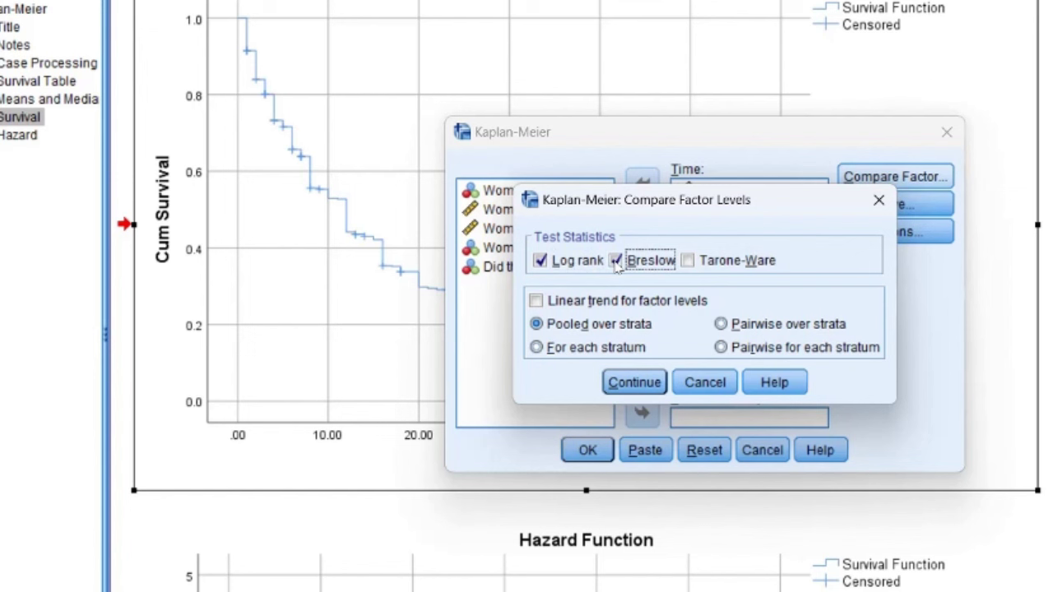
pyautogui.click(688, 264)
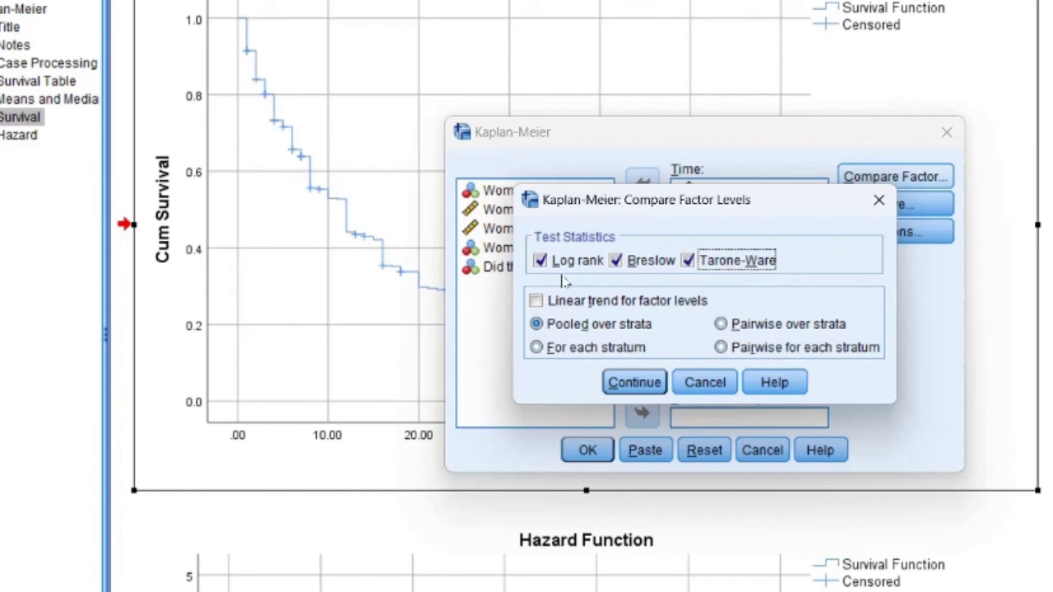
pyautogui.click(617, 384)
# - Check the Kaplan-Meier options and run the analysis by the mother's smoking status
pyautogui.click(880, 236)
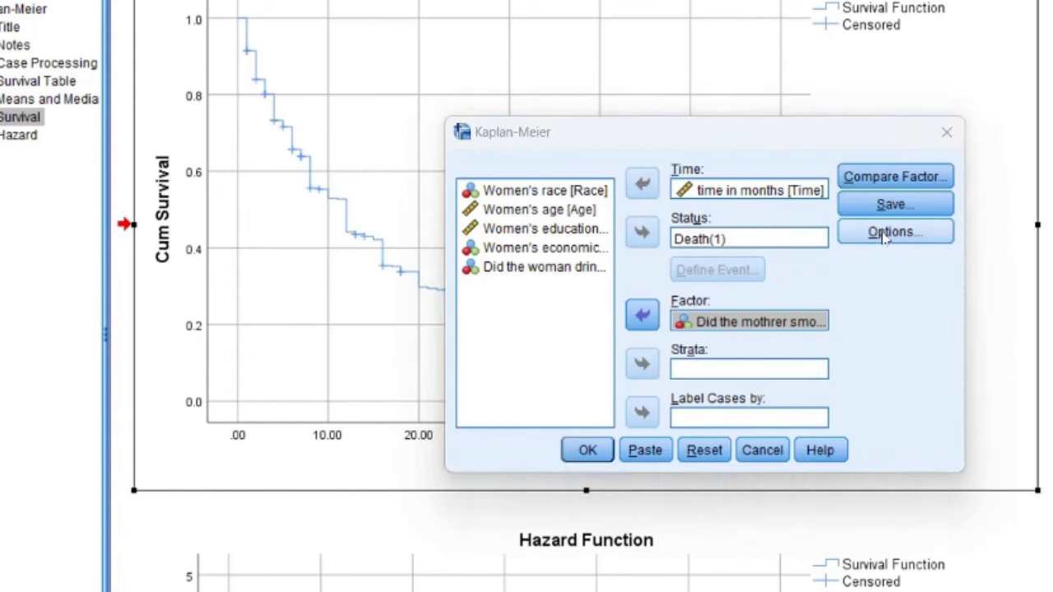
pyautogui.click(656, 431)
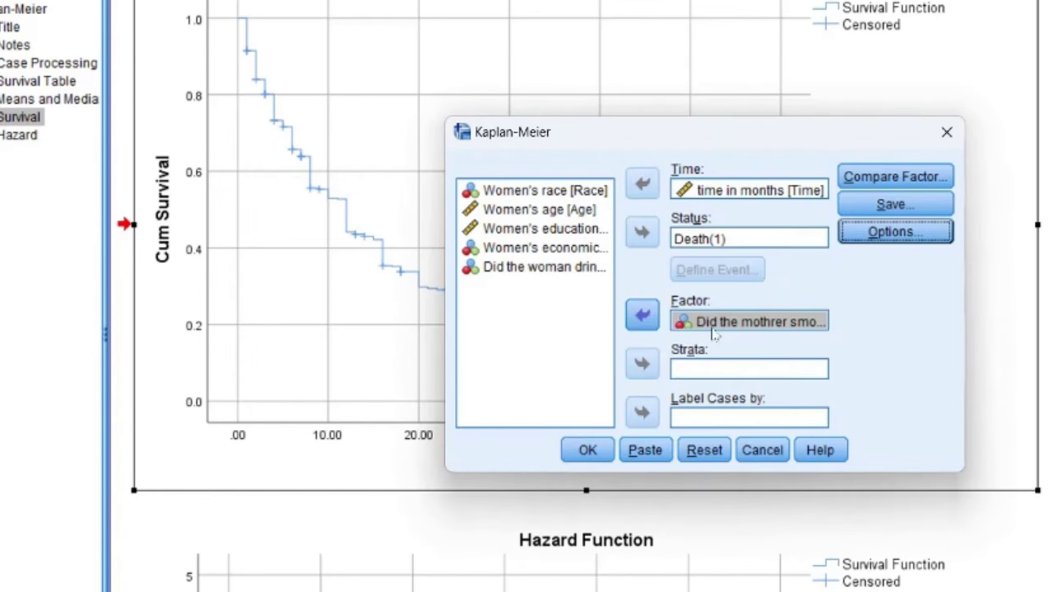
pyautogui.click(587, 452)
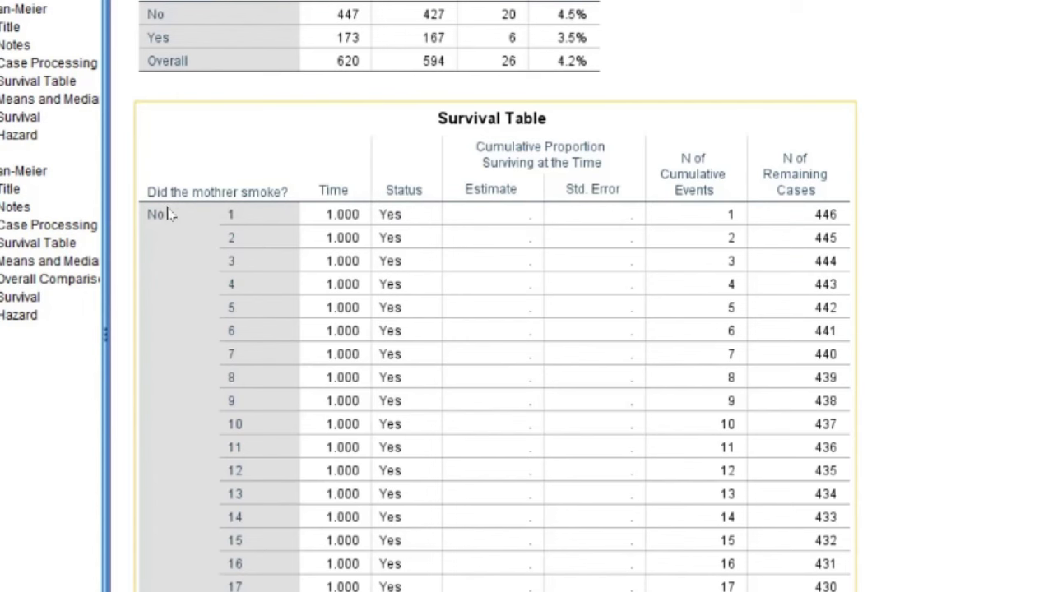
# - Examine the Survival Table for the non-smoking and smoking groups through their final time points
pyautogui.scroll(-20, 606, 287)
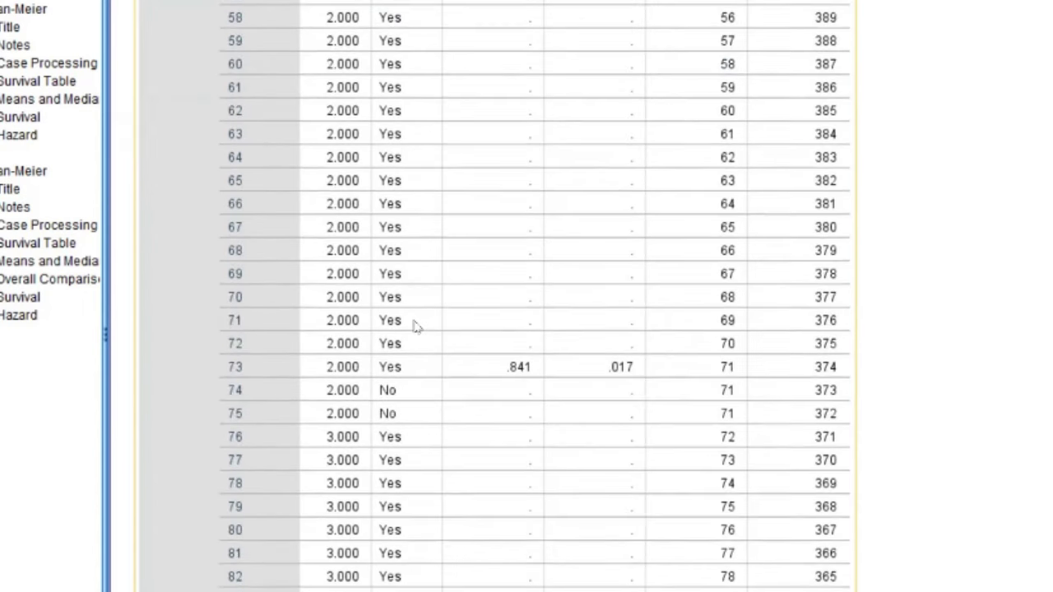
pyautogui.scroll(-20, 373, 311)
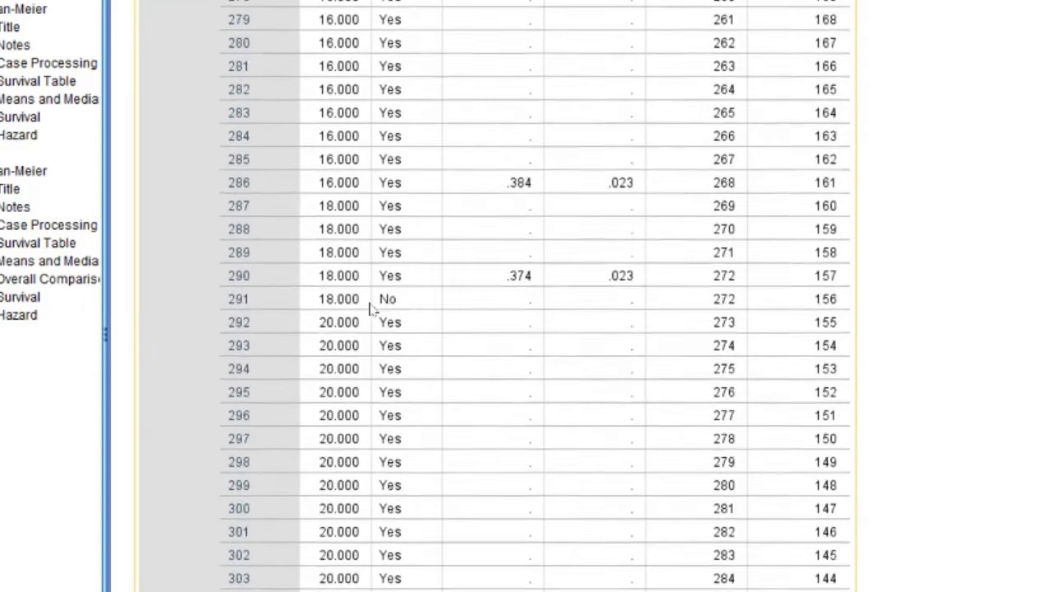
pyautogui.scroll(-20, 370, 309)
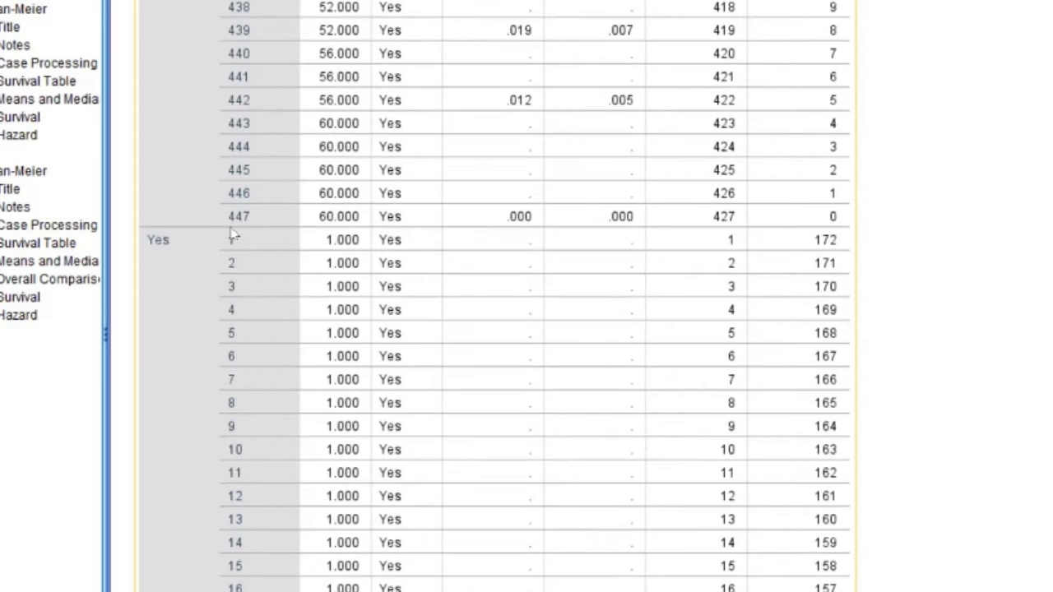
pyautogui.scroll(-15, 265, 291)
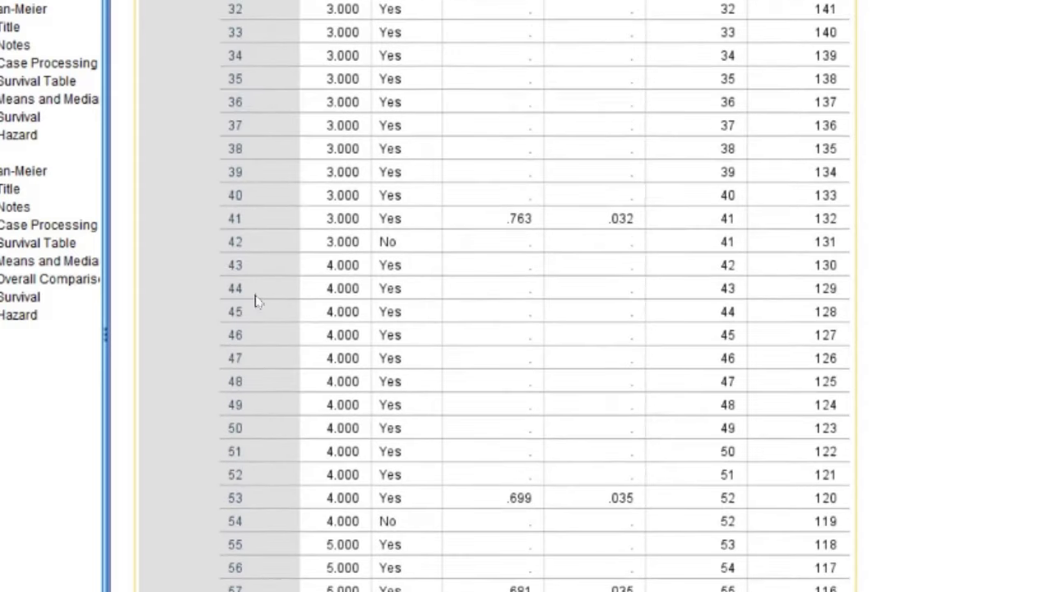
pyautogui.scroll(-15, 250, 378)
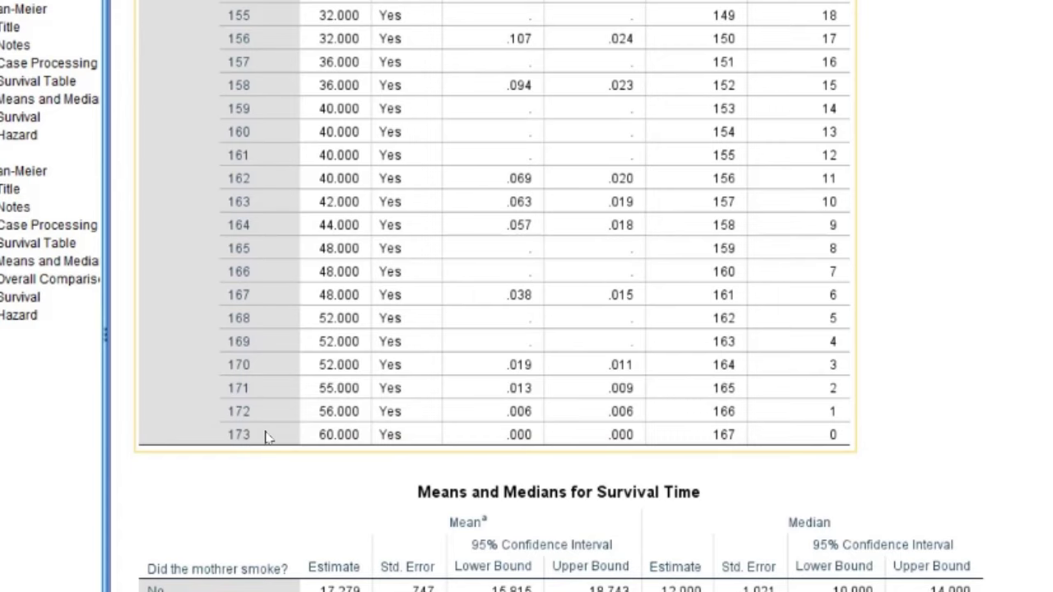
# - Compare the smoking groups in the Means and Medians table, the Overall Comparisons tests and the Survival Functions plot
pyautogui.scroll(-3, 263, 437)
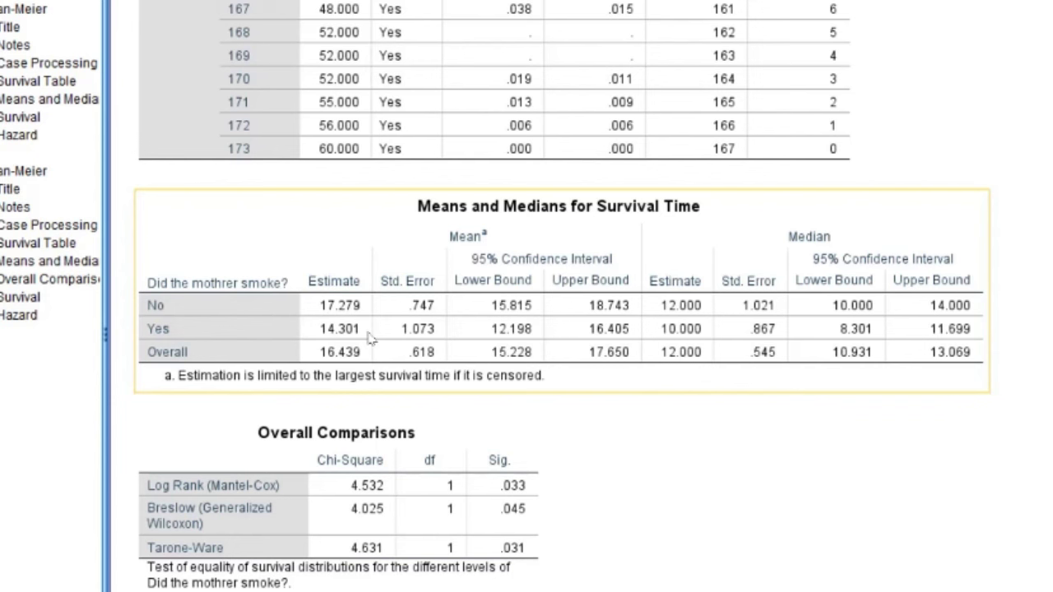
pyautogui.scroll(-3, 370, 338)
pyautogui.click(168, 306)
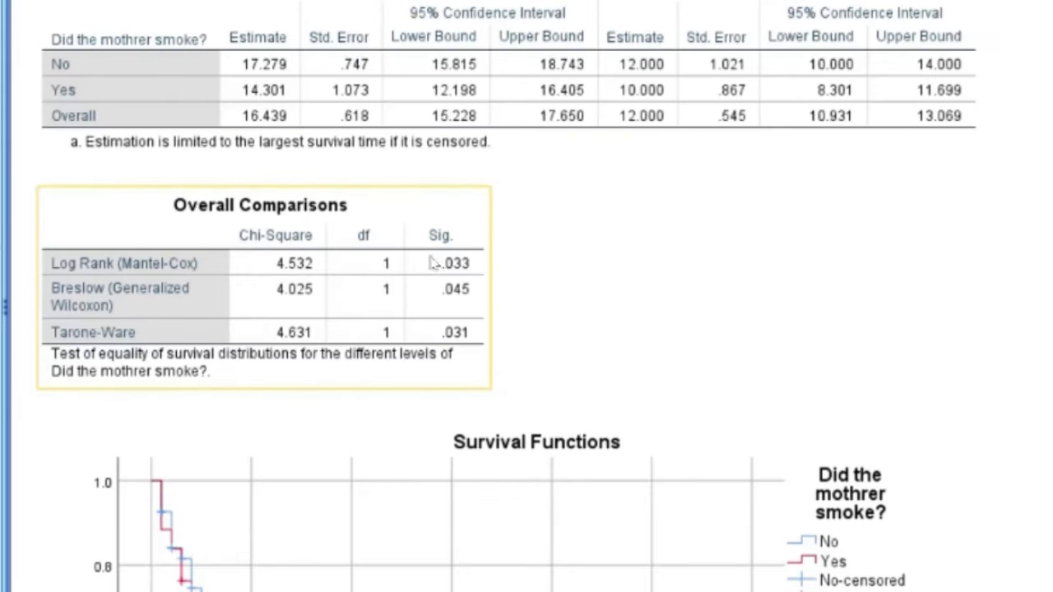
pyautogui.scroll(-5, 494, 288)
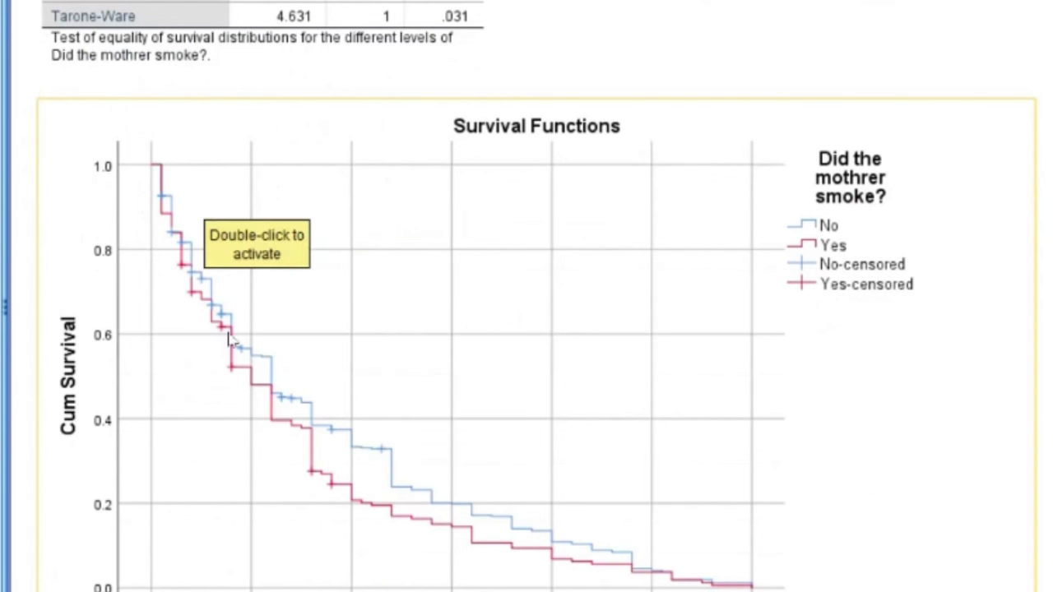
pyautogui.scroll(-3, 186, 381)
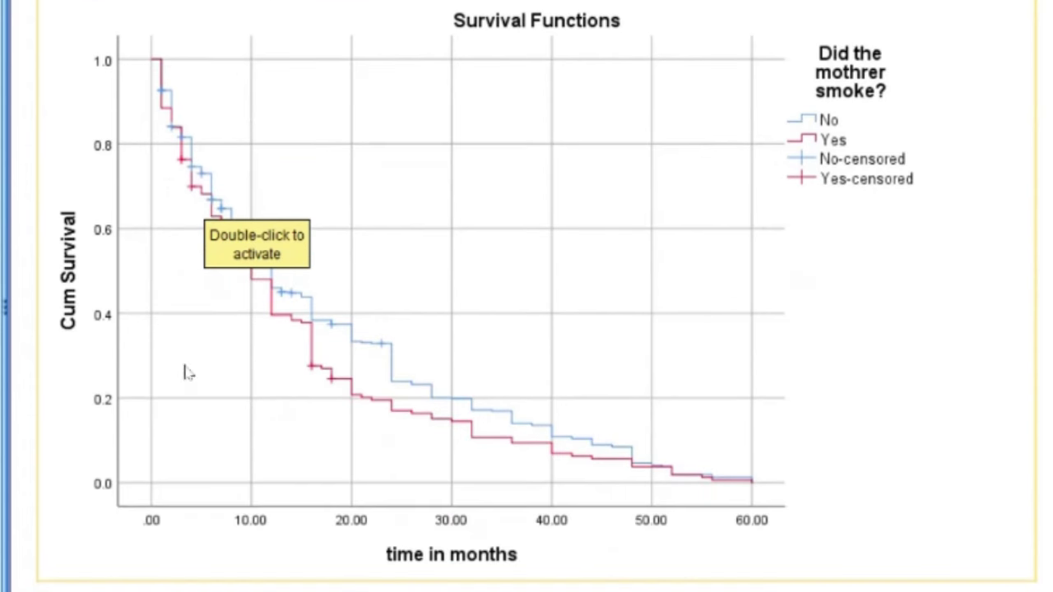
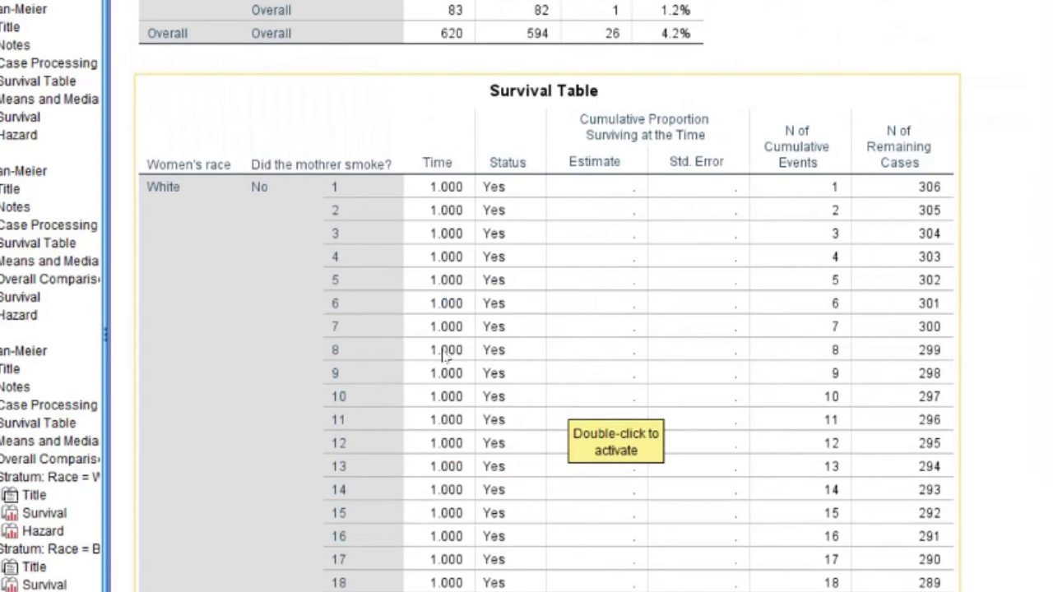
# - Examine the Survival Table stratified by women's race and split by the mother's smoking status
pyautogui.scroll(-20, 650, 278)
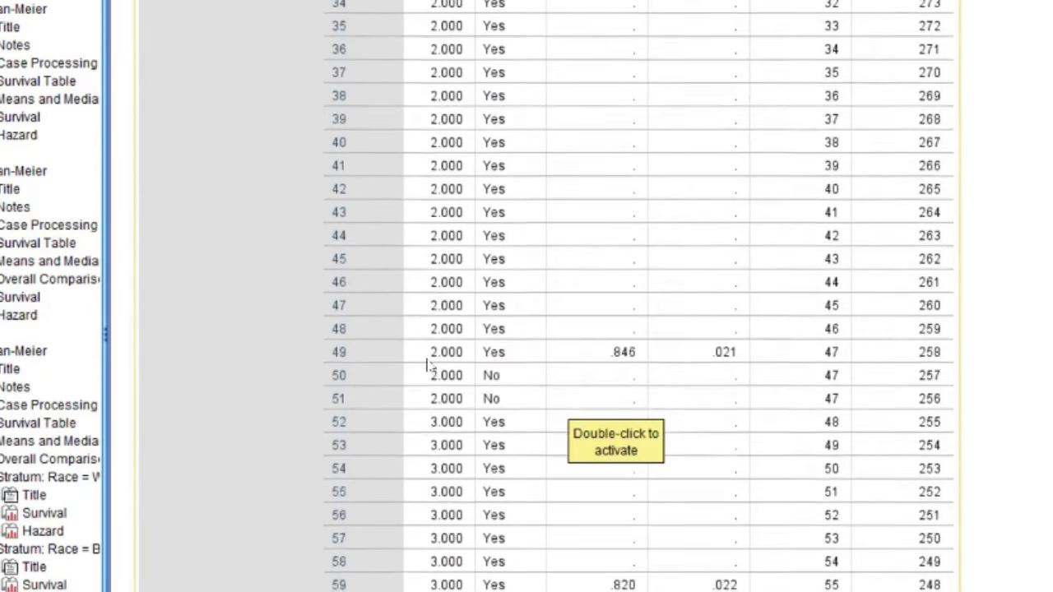
pyautogui.scroll(-20, 352, 375)
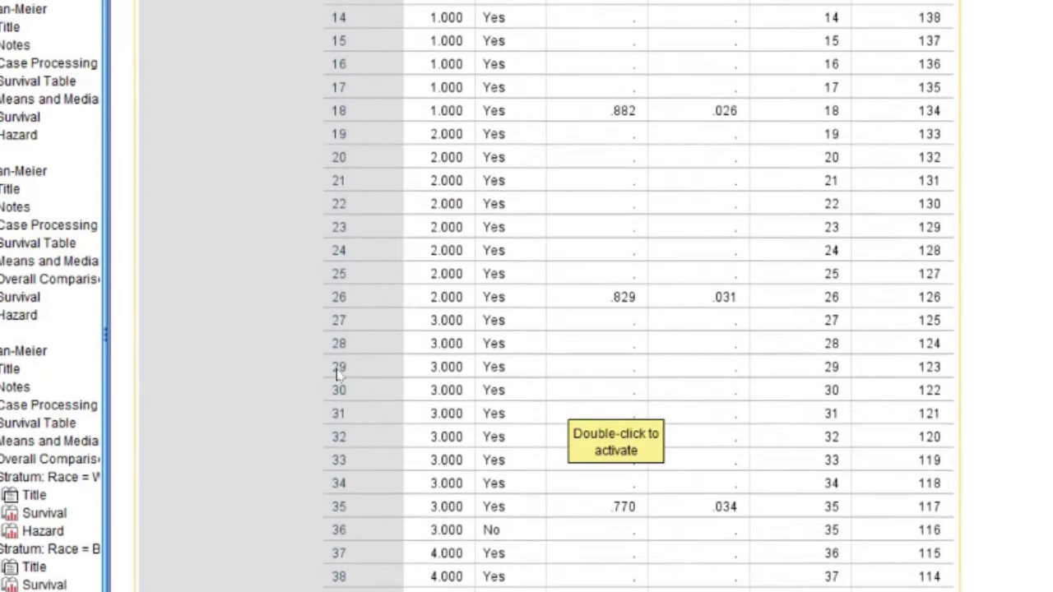
pyautogui.scroll(7, 305, 227)
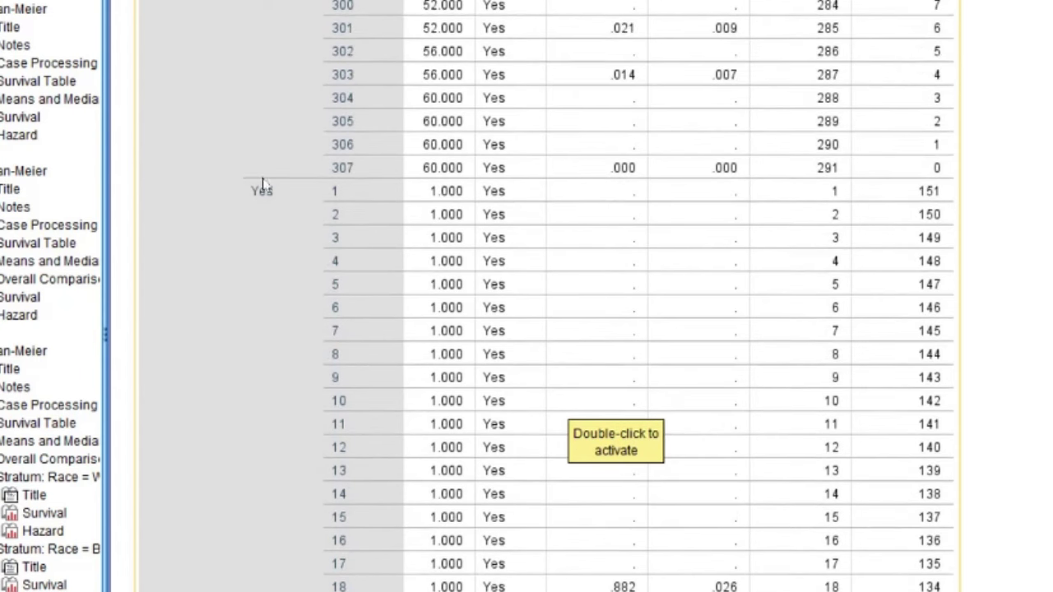
pyautogui.scroll(-20, 264, 362)
pyautogui.scroll(-20, 257, 362)
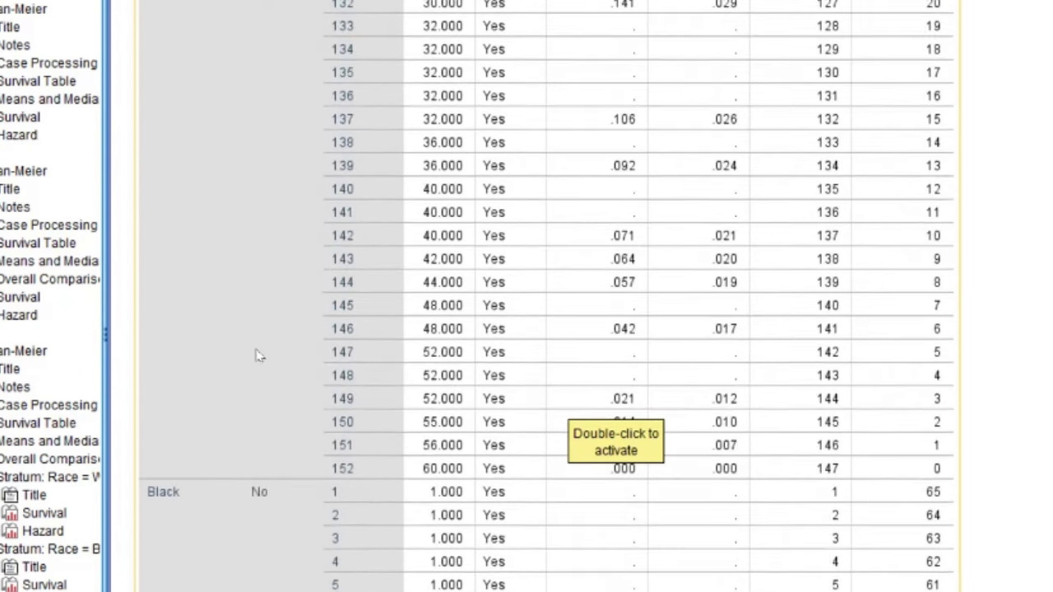
pyautogui.scroll(-20, 296, 321)
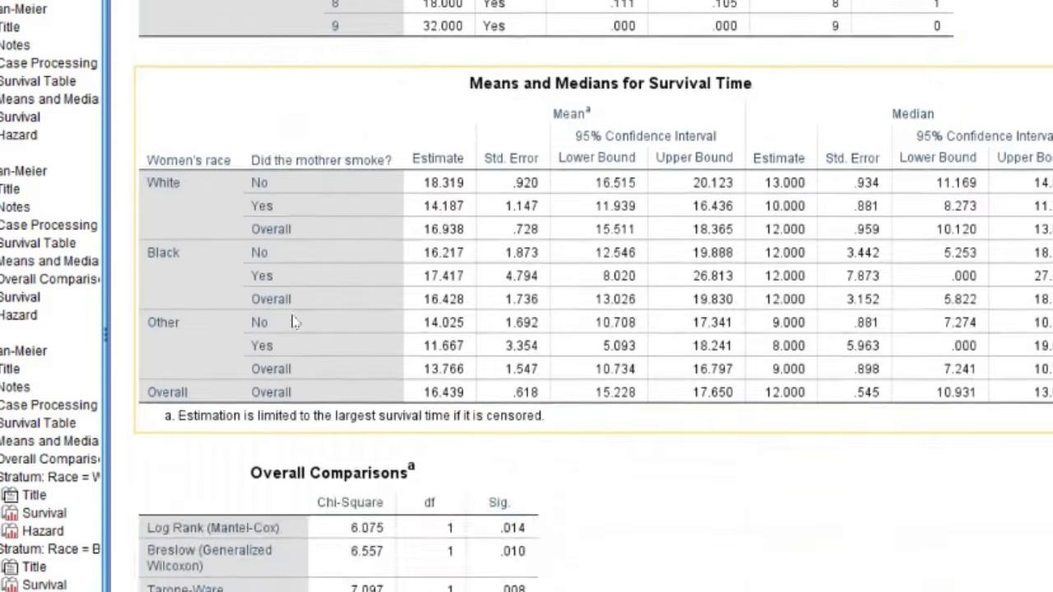
pyautogui.scroll(-20, 257, 361)
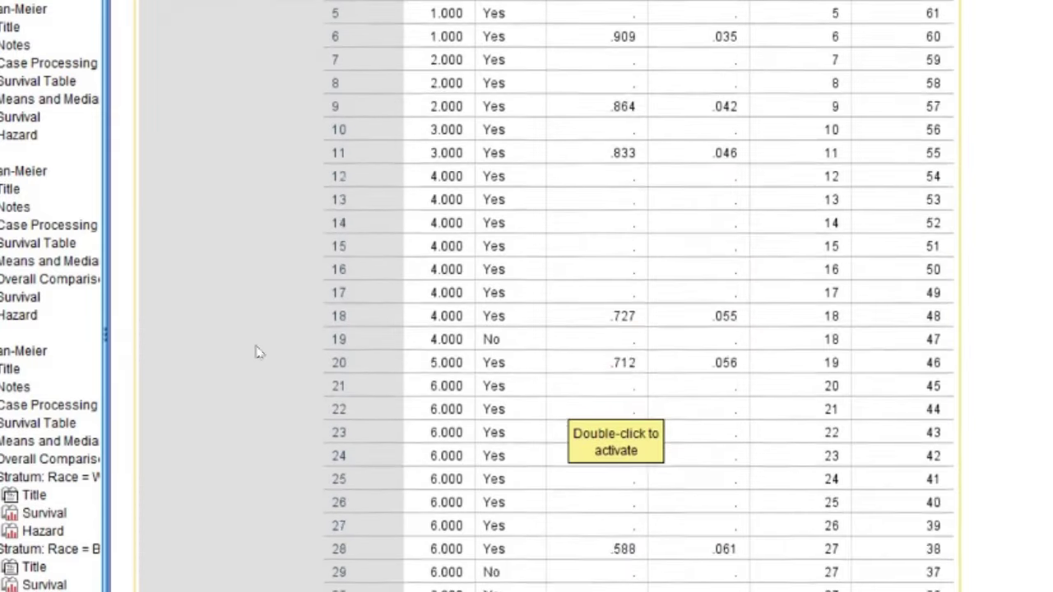
# - Examine the Means and Medians for Survival Time by race and smoking, and the race-adjusted Overall Comparisons tests
pyautogui.scroll(-10, 297, 320)
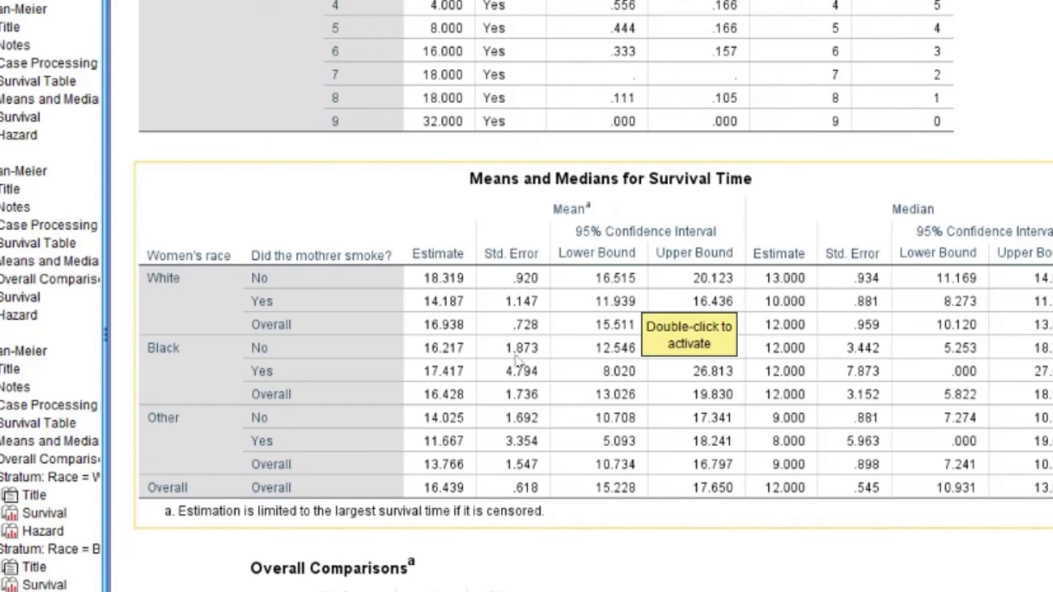
pyautogui.scroll(-3, 491, 384)
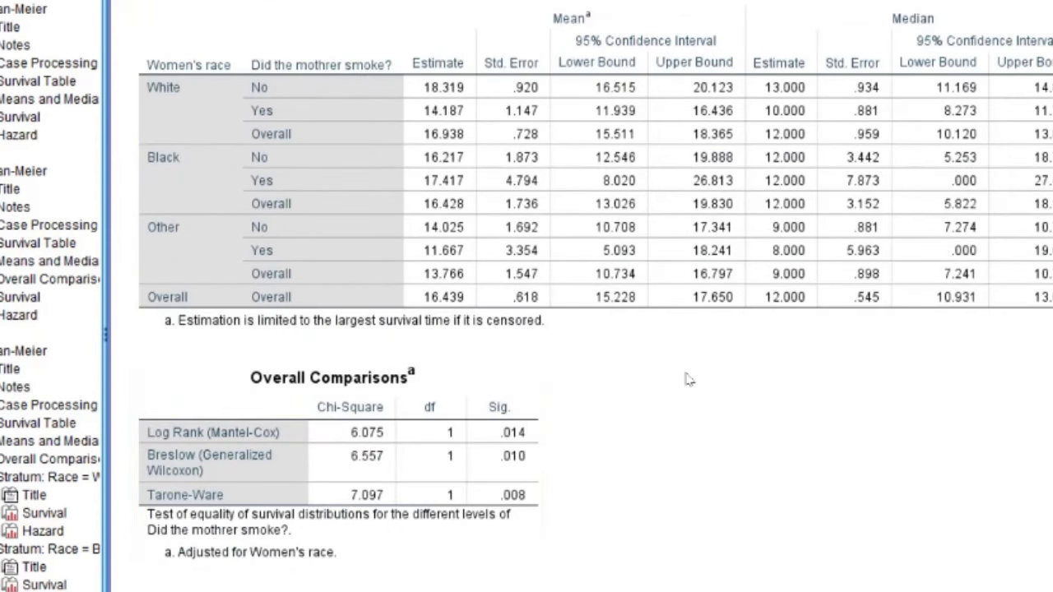
pyautogui.click(526, 420)
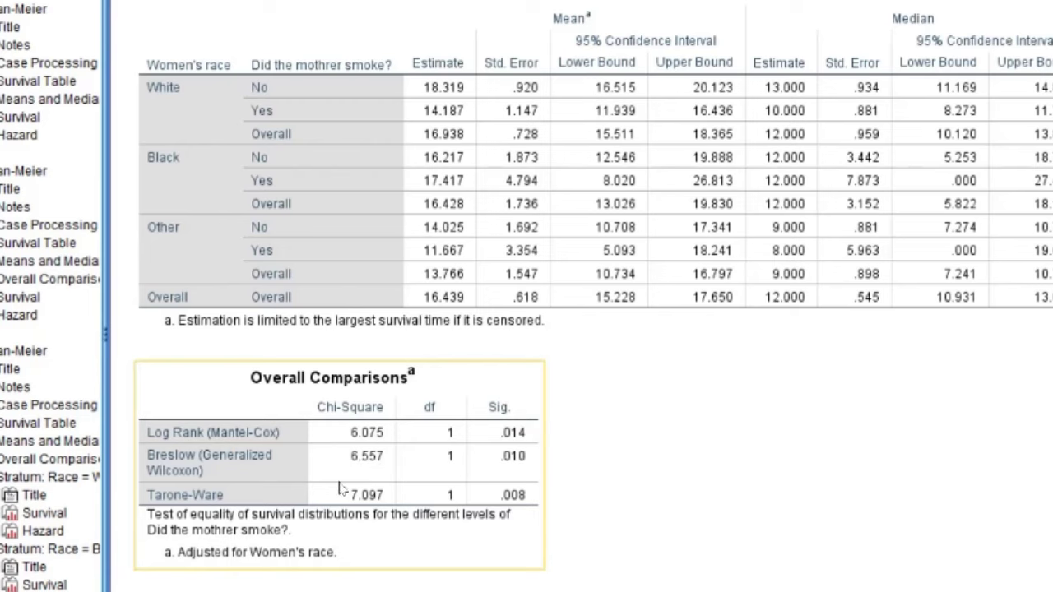
pyautogui.scroll(-3, 345, 489)
pyautogui.scroll(-3, 418, 472)
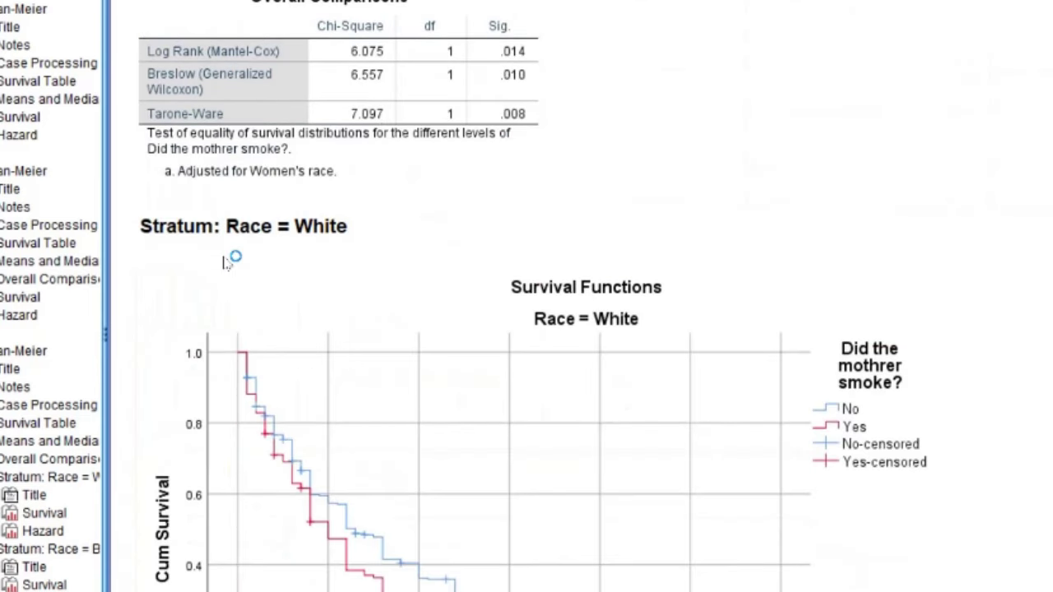
# - Examine the Survival Functions and Hazard Function plots by smoking status for the White race stratum
pyautogui.scroll(-2, 319, 370)
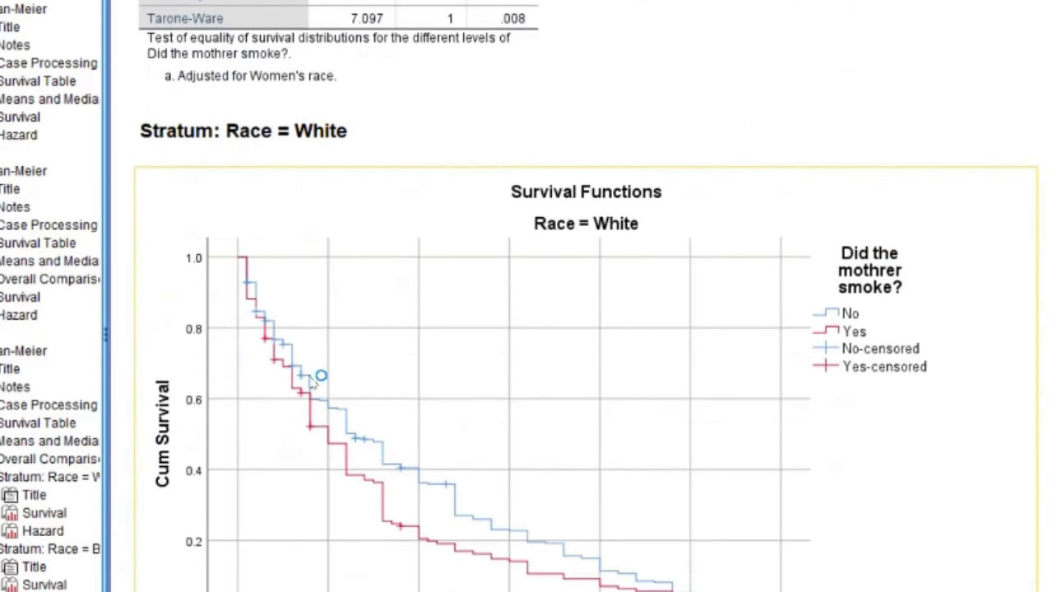
pyautogui.click(266, 135)
pyautogui.press('Down')
pyautogui.press('Down')
pyautogui.press('Down')
pyautogui.press('Down')
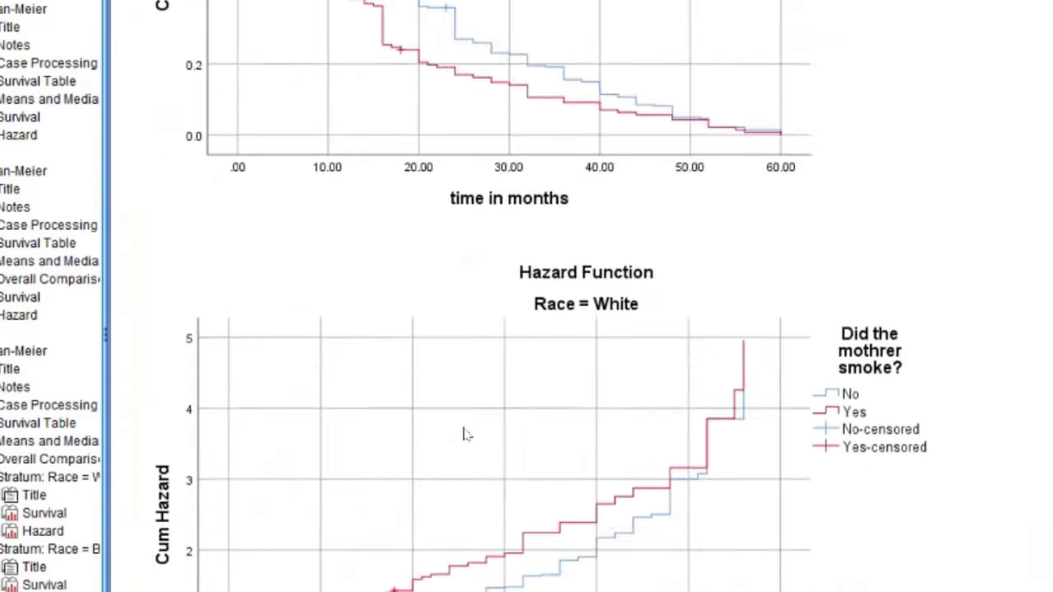
pyautogui.press('Down')
pyautogui.press('Down')
pyautogui.press('Down')
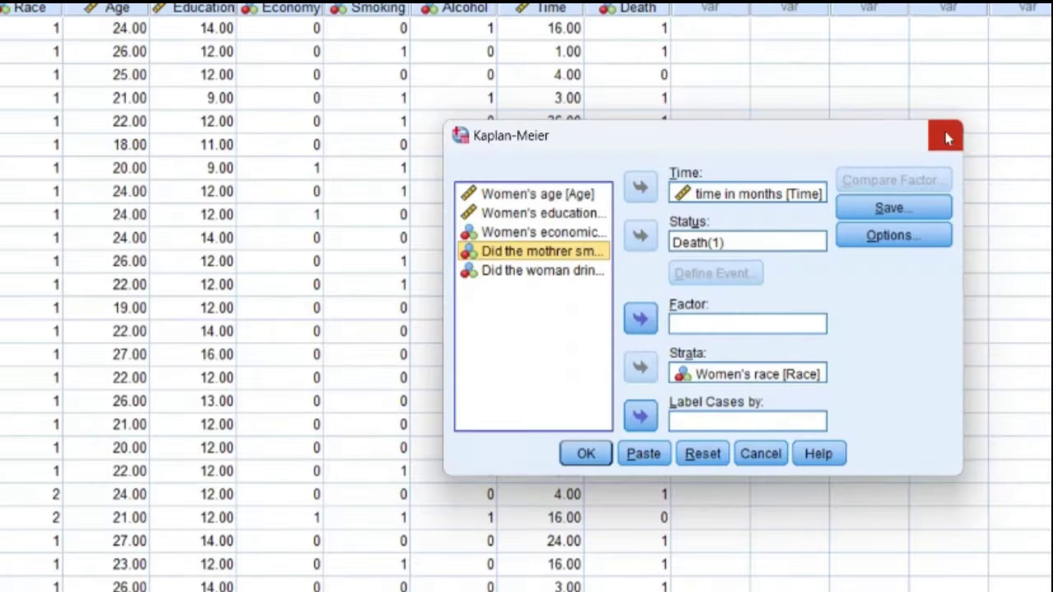
# - Reopen the Kaplan-Meier analysis and rerun it with Women's age [Age] as the factor in place of the mother's smoking status
pyautogui.click(947, 138)
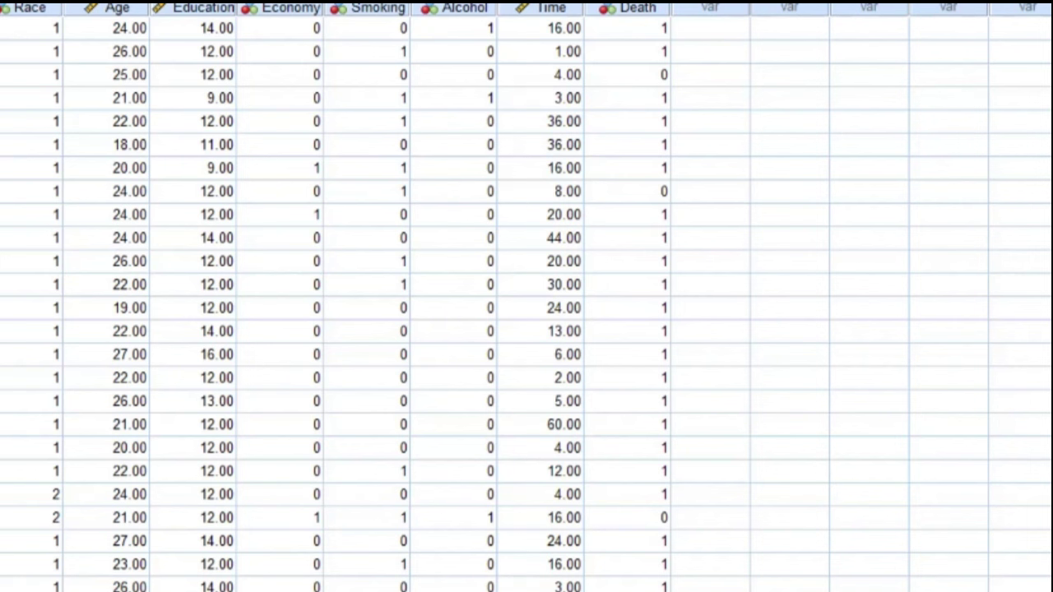
pyautogui.click(41, 2)
pyautogui.click(82, 2)
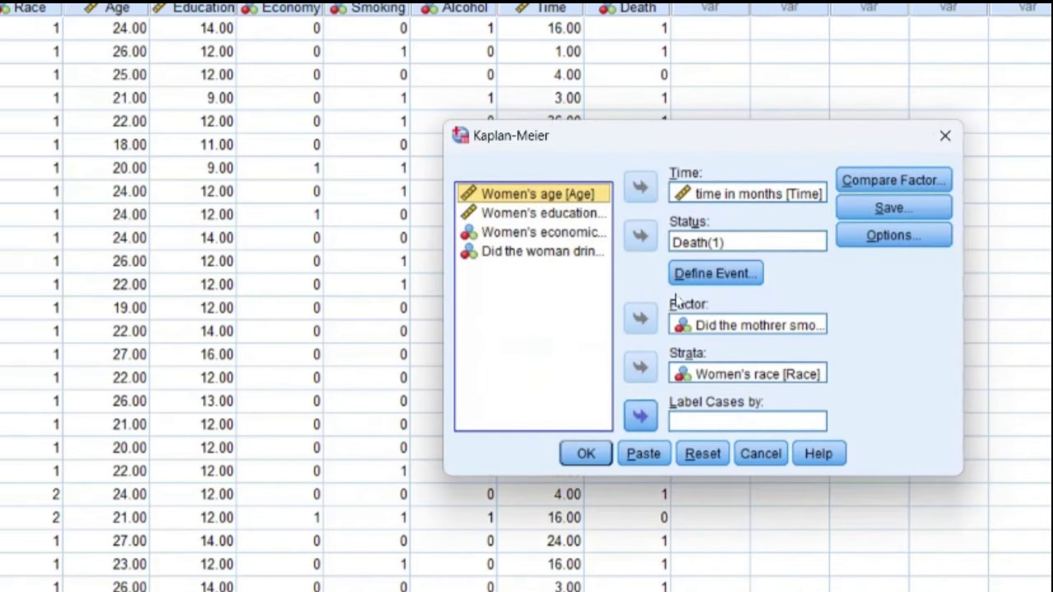
pyautogui.click(727, 329)
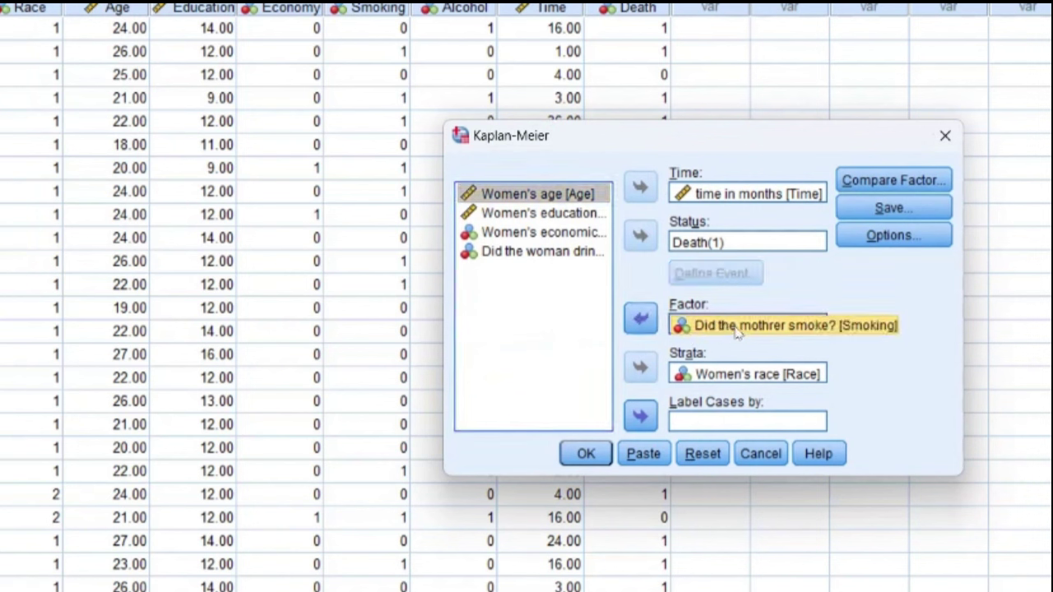
pyautogui.doubleClick(739, 329)
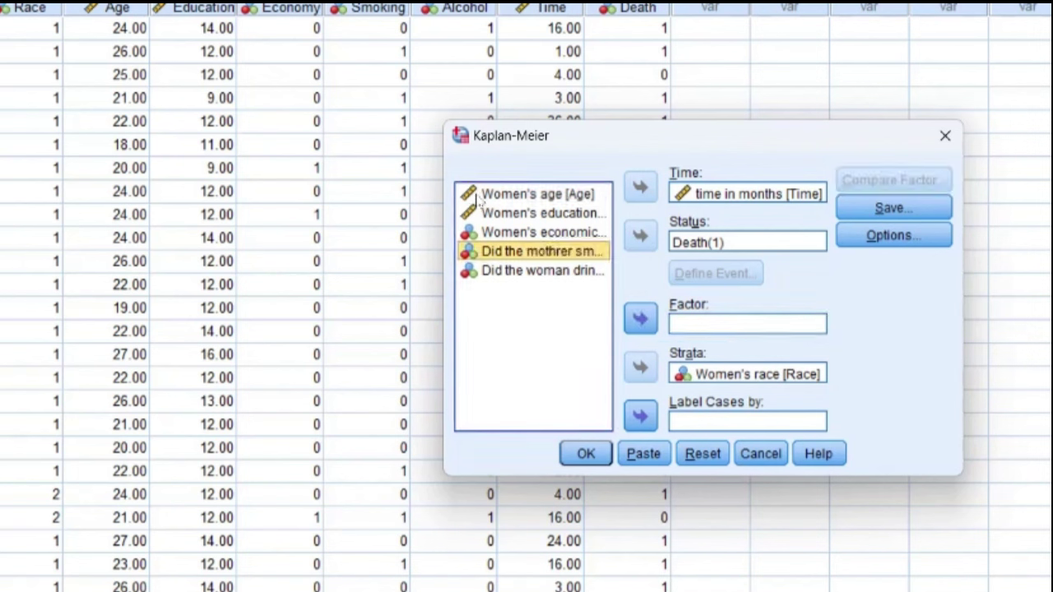
pyautogui.click(530, 196)
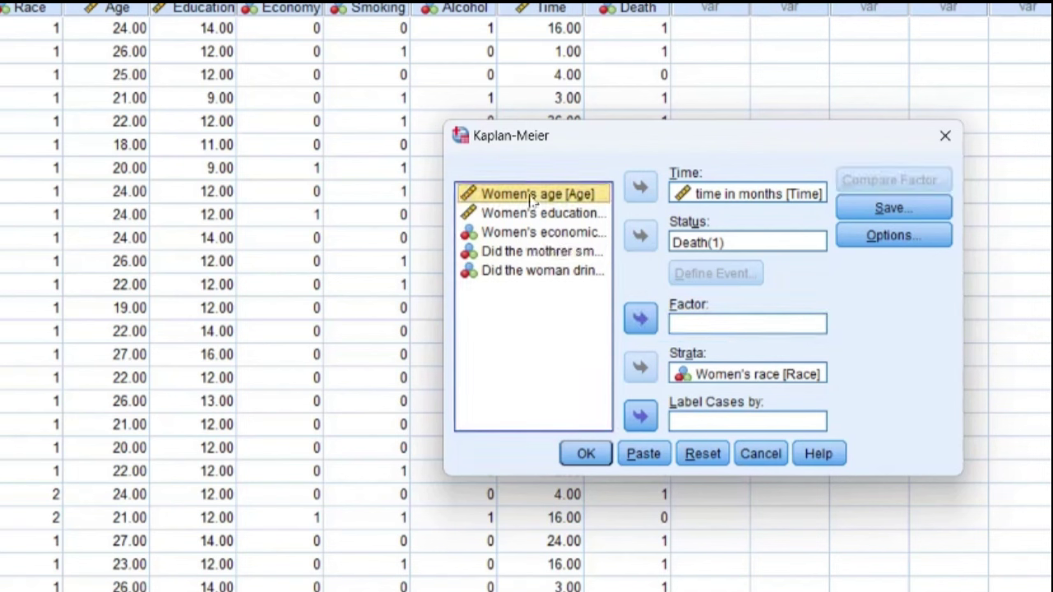
pyautogui.click(641, 320)
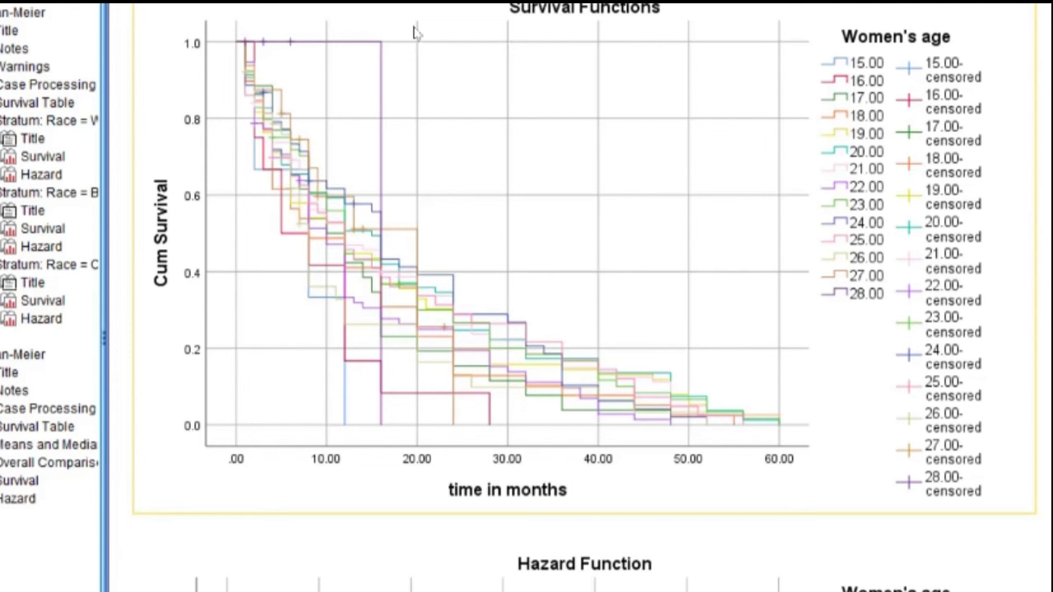
# - Start a Cox Regression analysis with time in months [Time] as the time variable
pyautogui.doubleClick(363, 21)
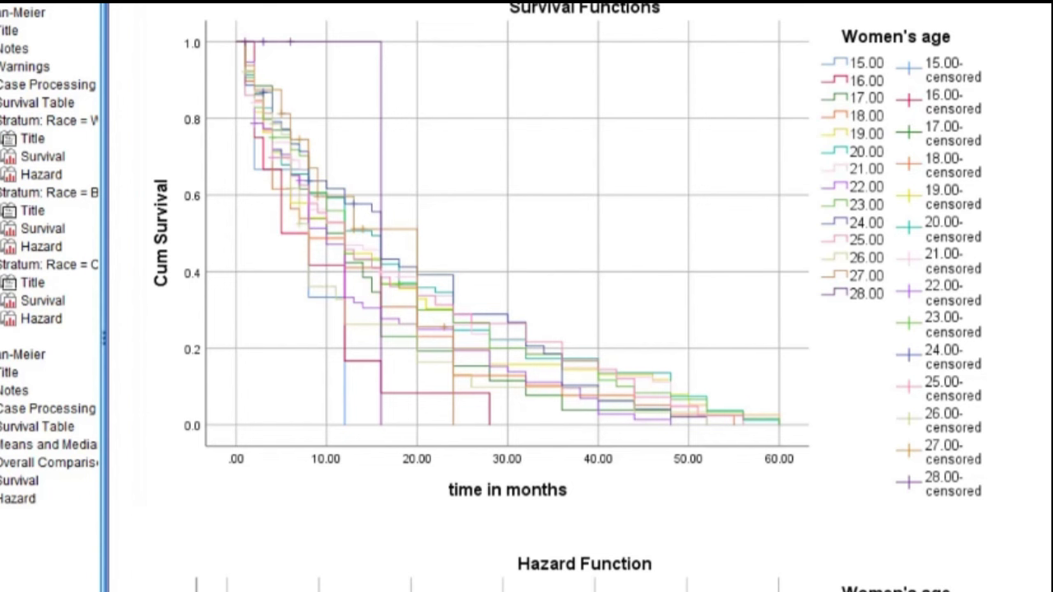
pyautogui.hotkey('alt', 'a')
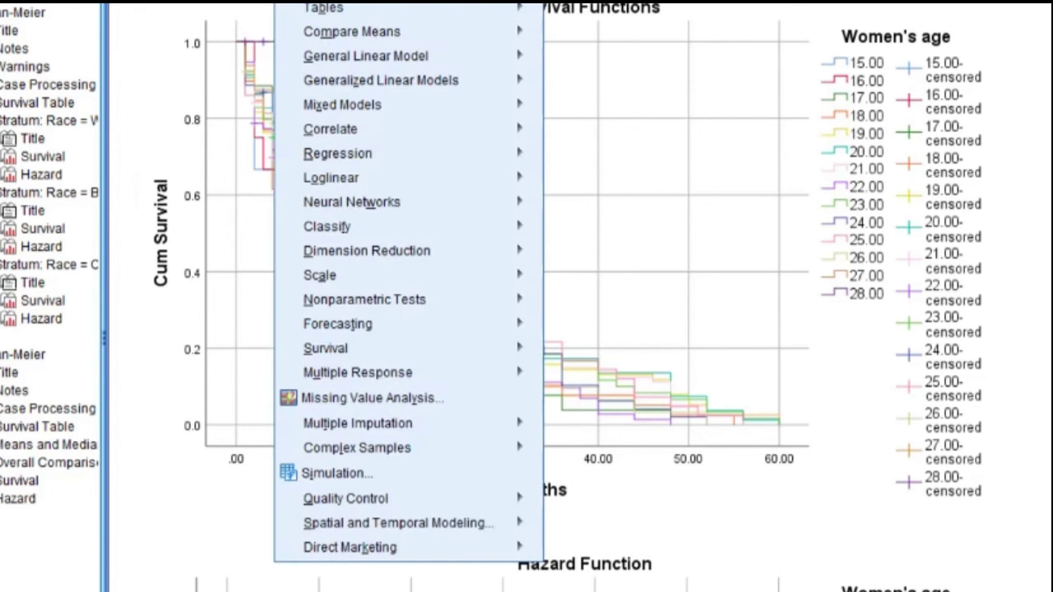
pyautogui.moveTo(329, 348)
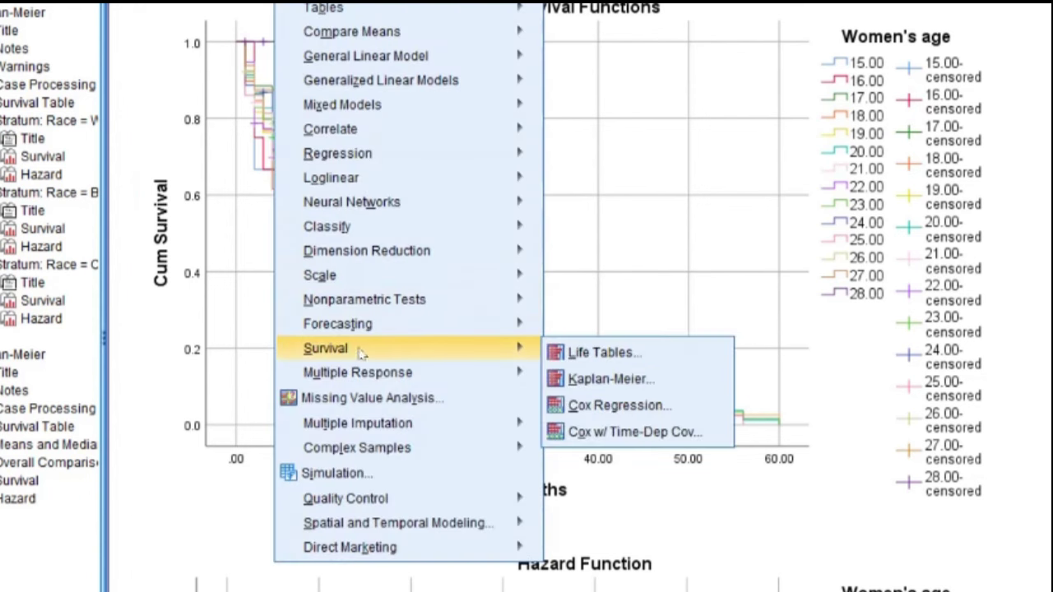
pyautogui.click(618, 405)
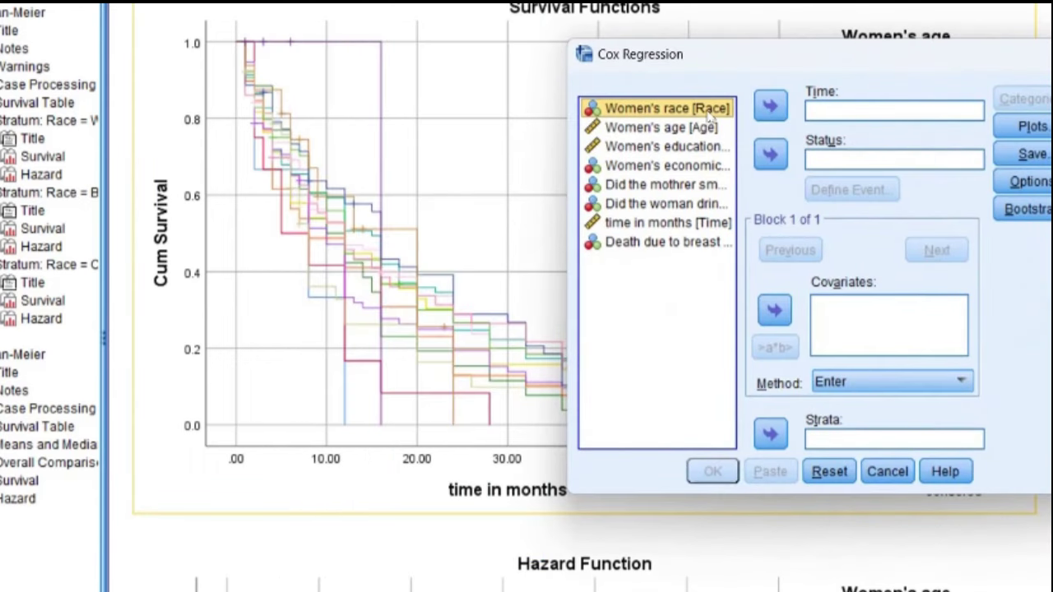
pyautogui.click(654, 223)
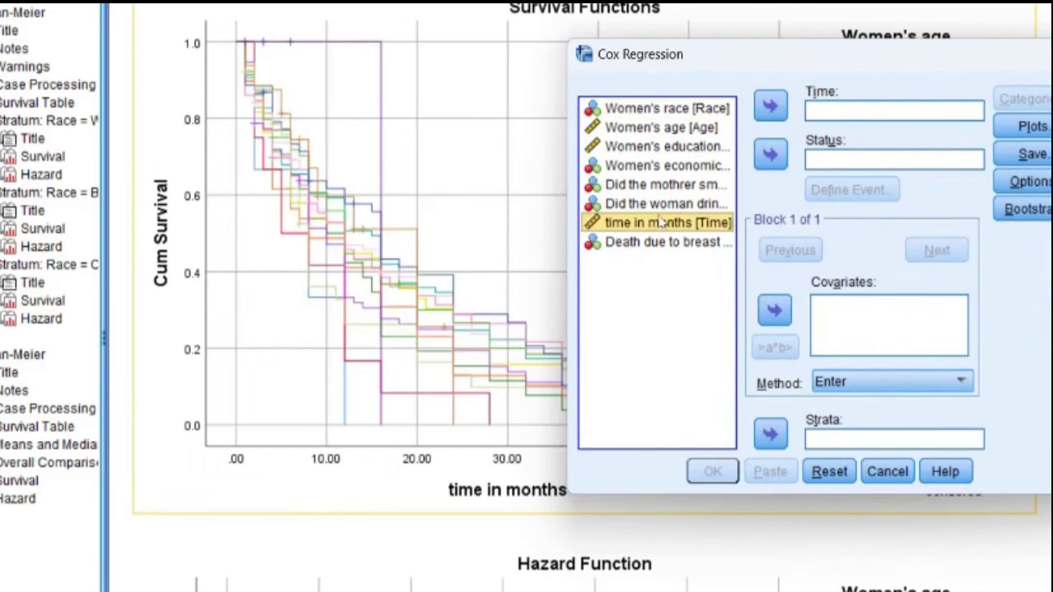
pyautogui.click(773, 104)
# - Set Death as the Cox Regression status variable, with the single value 1 indicating that the event has occurred
pyautogui.click(630, 226)
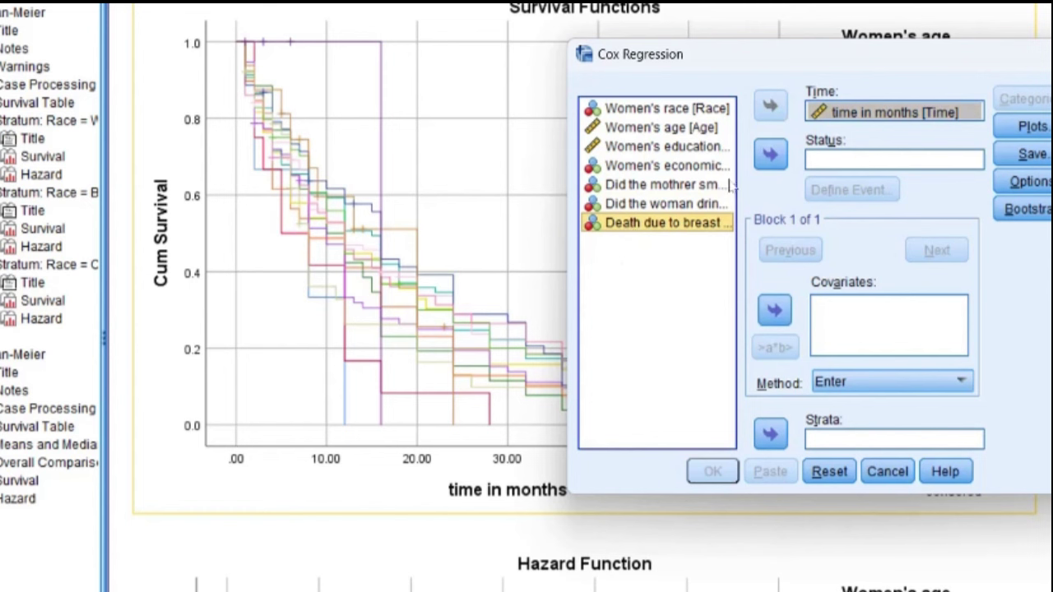
pyautogui.click(769, 155)
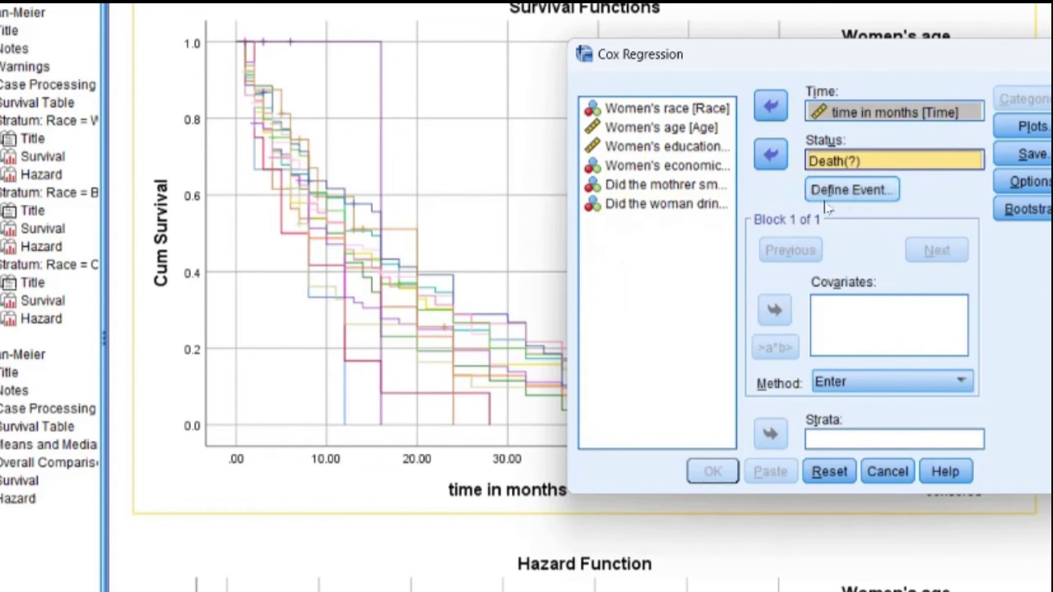
pyautogui.click(854, 191)
pyautogui.click(717, 216)
pyautogui.write('1')
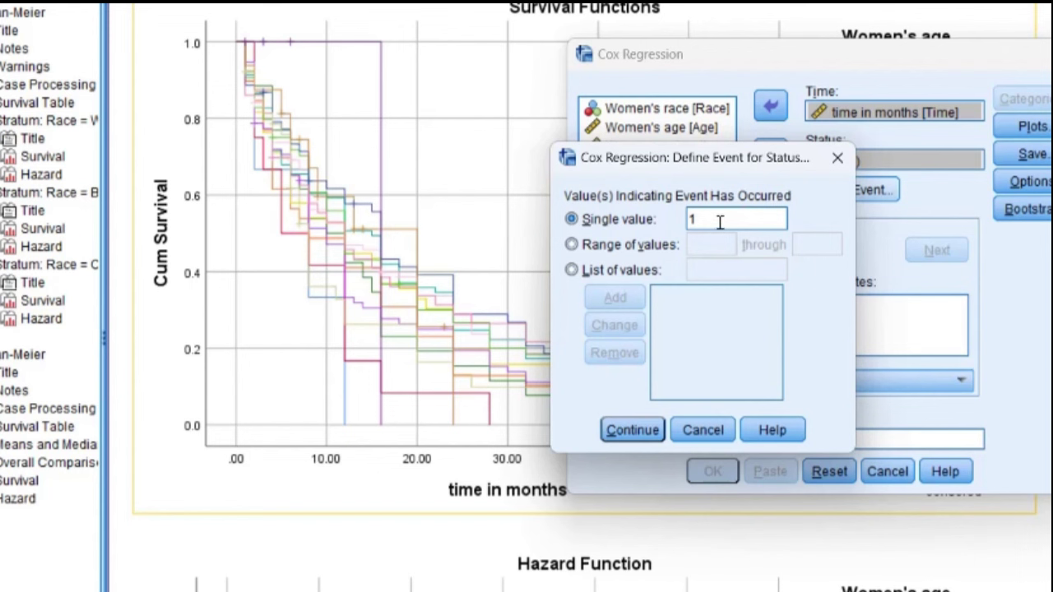
pyautogui.click(632, 430)
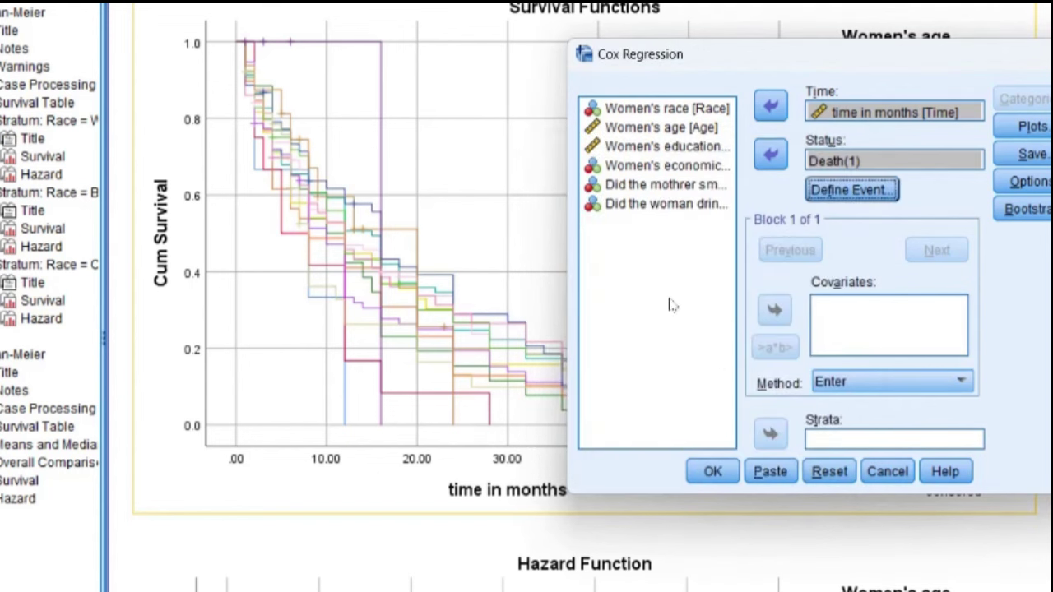
# - Add race, age, education, economic status, smoking and alcohol as covariates in the Cox model's first block
pyautogui.hotkey('ctrl', 'a')
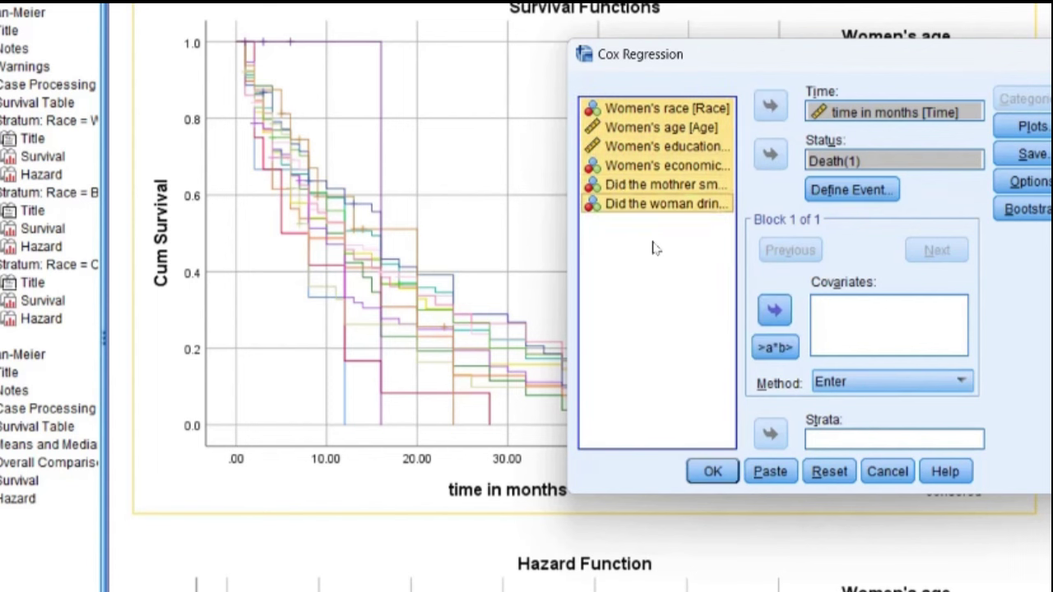
pyautogui.click(774, 310)
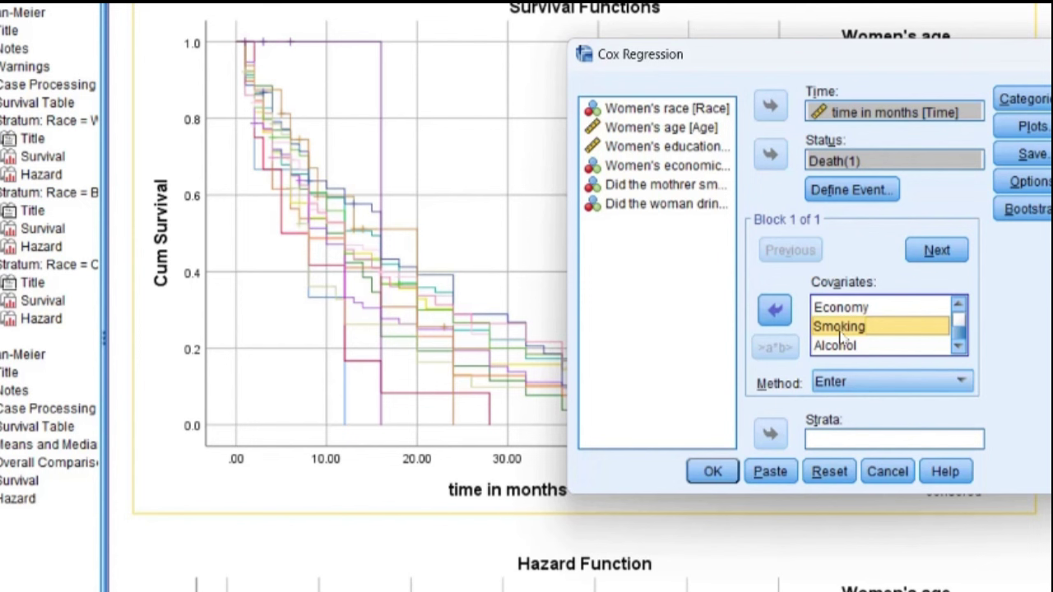
pyautogui.click(840, 327)
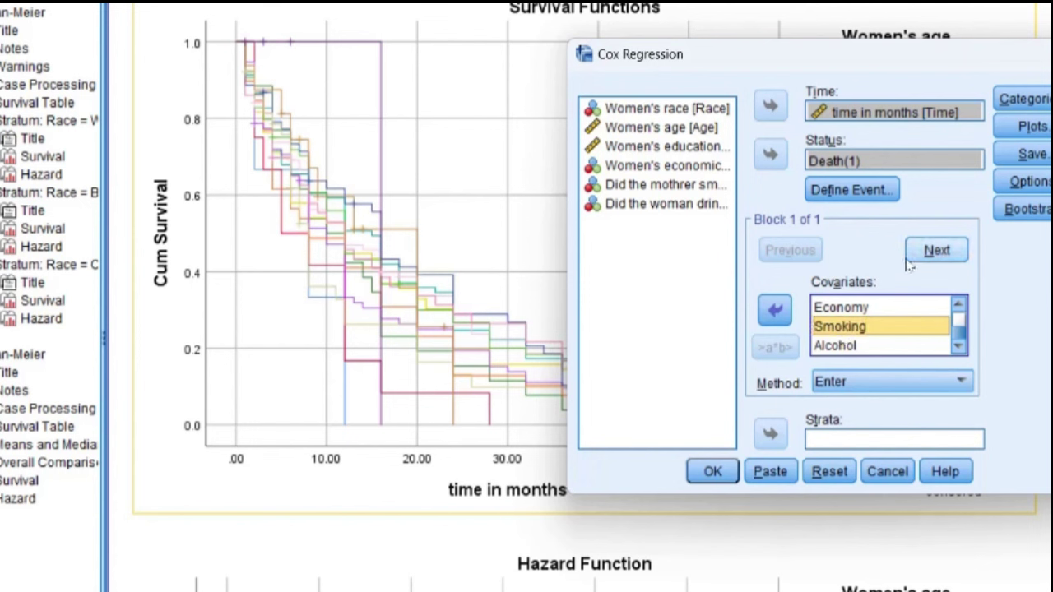
# - Define Economy, Smoking, Race and Alcohol as categorical covariates with the Indicator contrast
pyautogui.click(1025, 99)
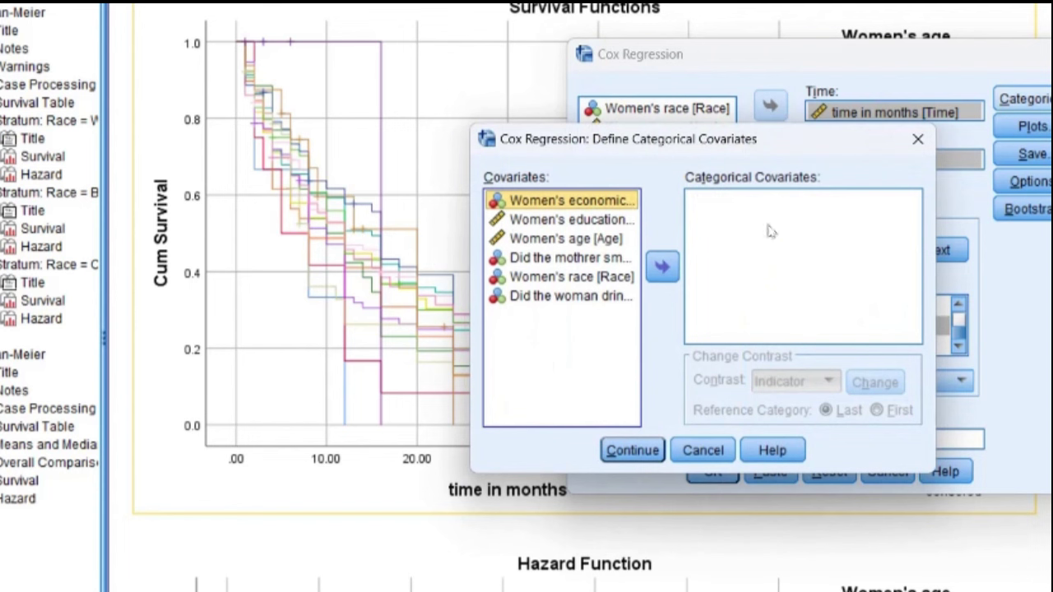
pyautogui.keyDown('ctrl'); pyautogui.click(556, 257); pyautogui.keyUp('ctrl')
pyautogui.keyDown('ctrl'); pyautogui.keyDown('shift'); pyautogui.click(556, 296); pyautogui.keyUp('shift'); pyautogui.keyUp('ctrl')
pyautogui.click(662, 266)
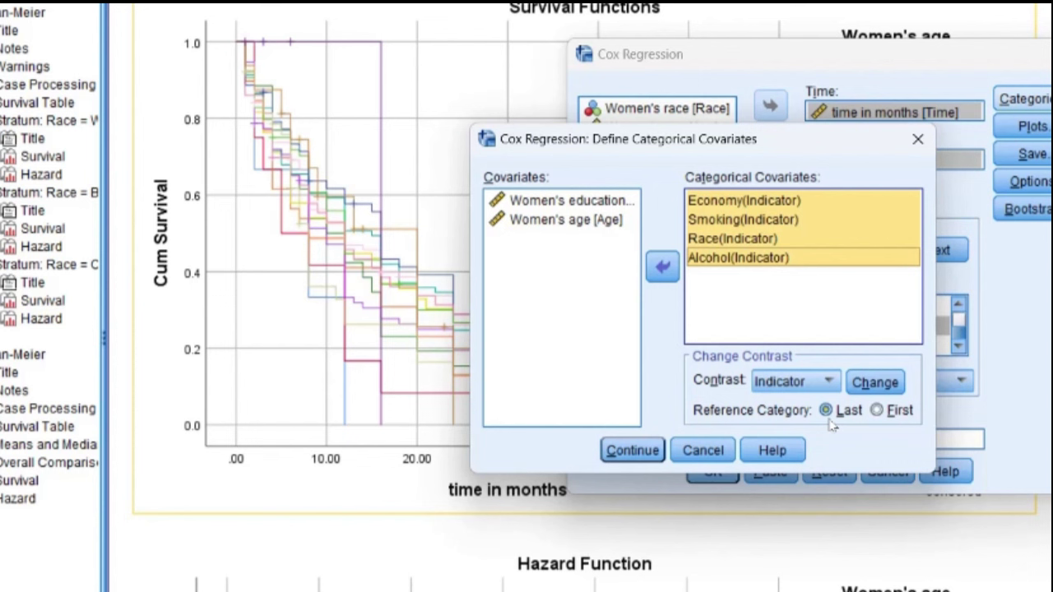
# - Try First as the reference category for all four categorical covariates and restore it to Last
pyautogui.click(879, 411)
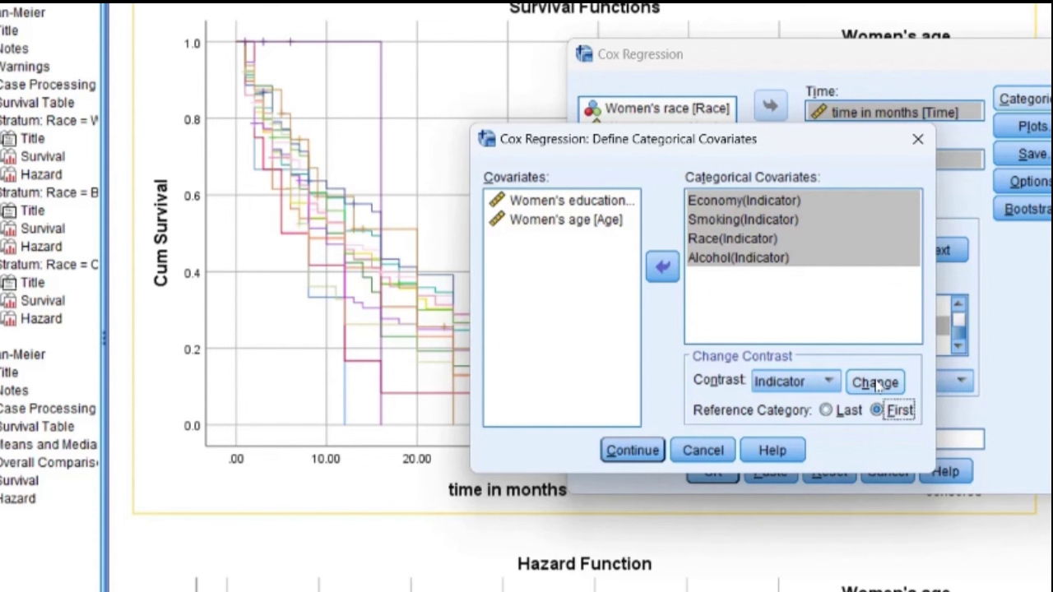
pyautogui.click(877, 384)
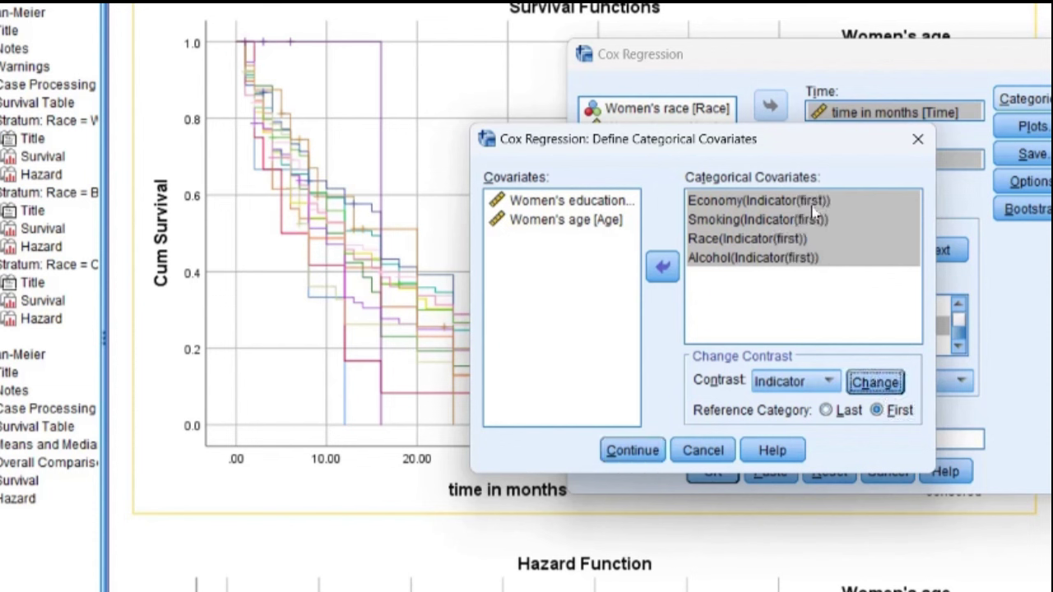
pyautogui.click(829, 411)
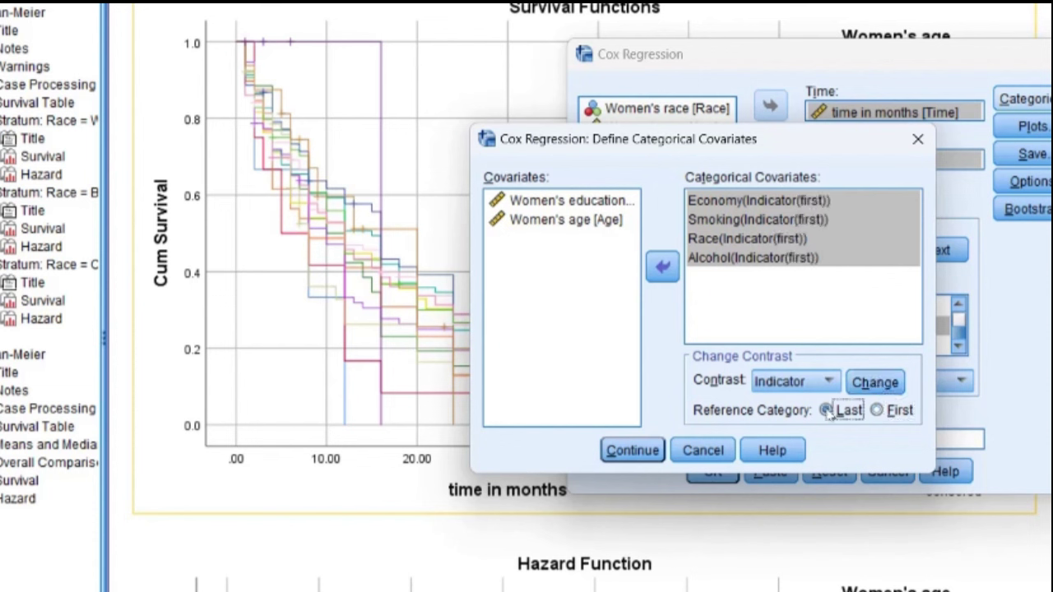
pyautogui.click(876, 386)
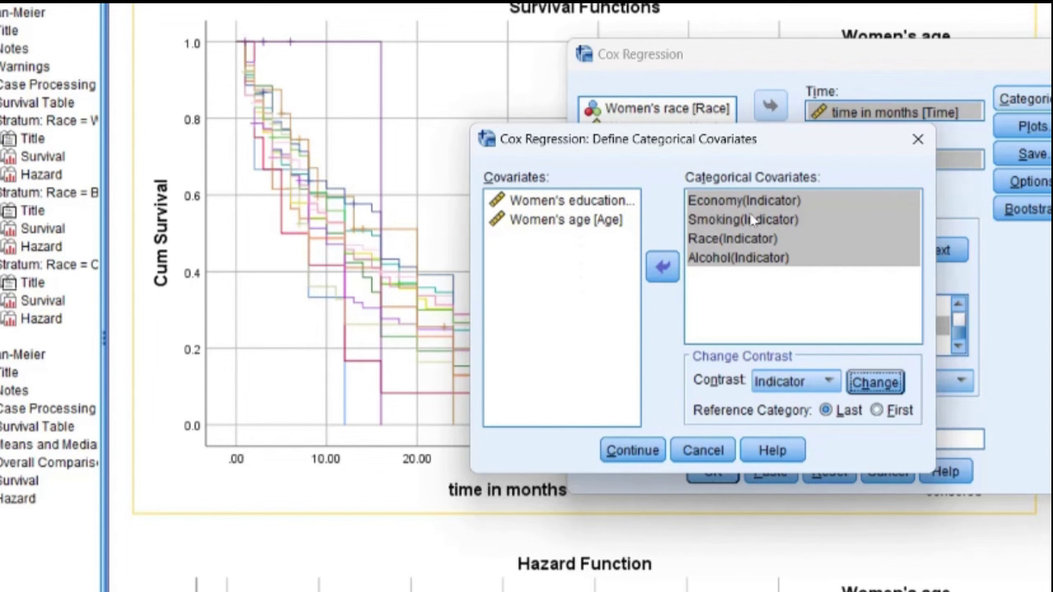
# - Accept the categorical covariate definitions and request Survival and Hazard plots for the Cox model
pyautogui.click(632, 452)
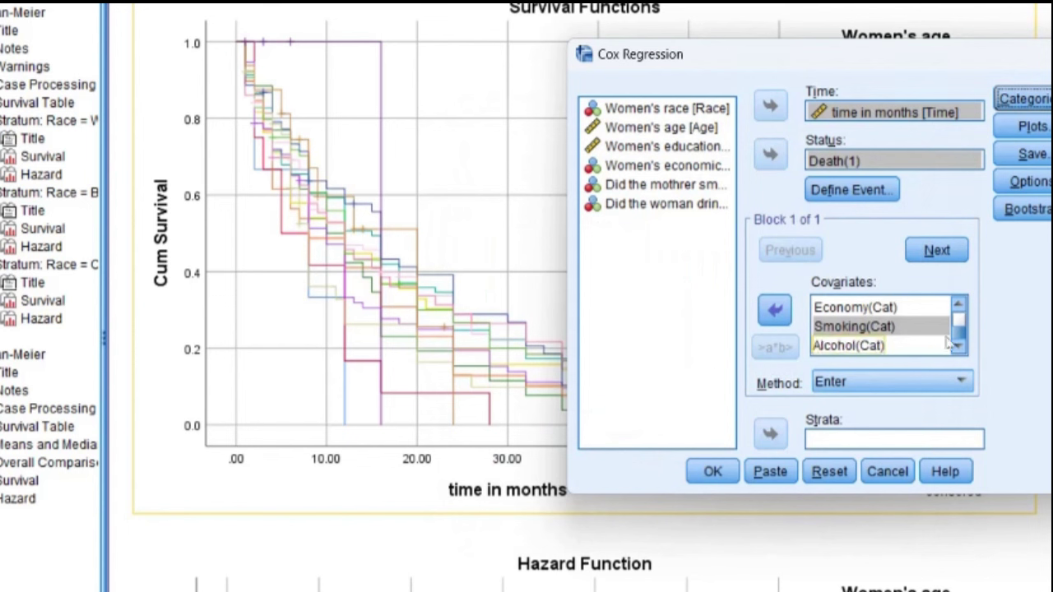
pyautogui.scroll(2, 957, 337)
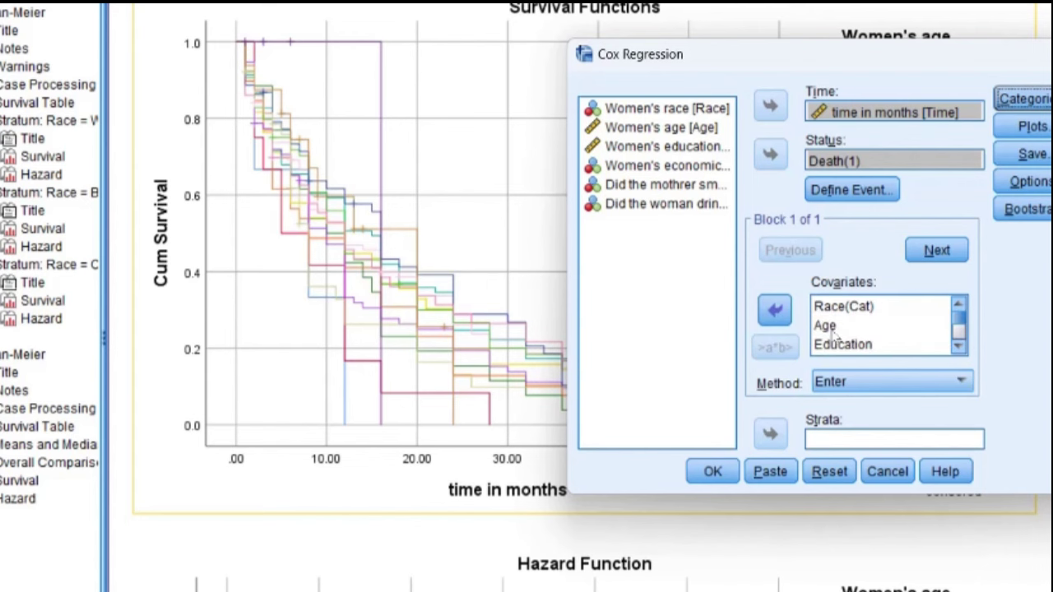
pyautogui.click(1022, 132)
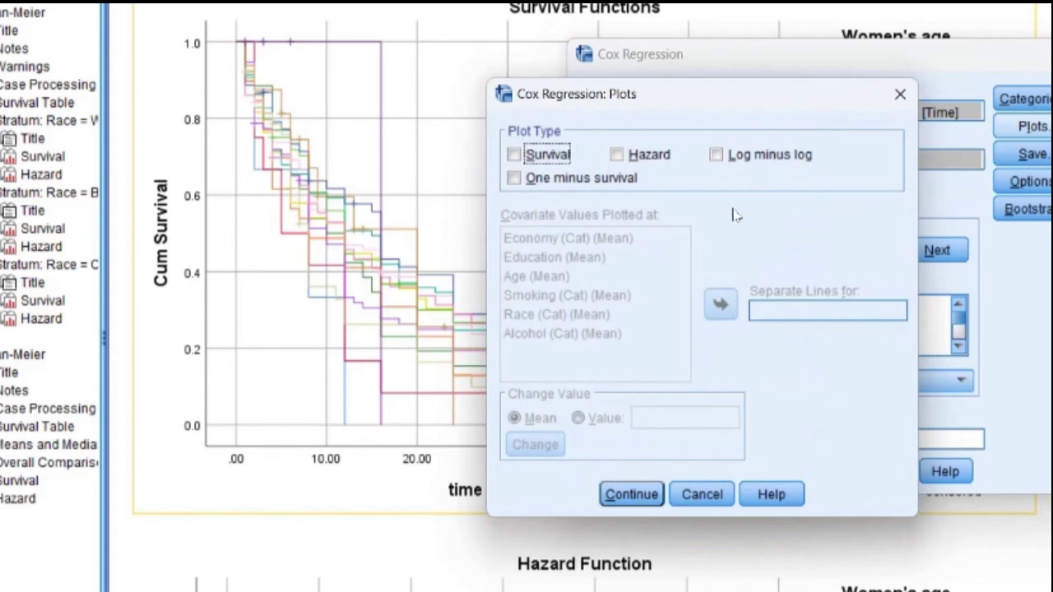
pyautogui.click(515, 155)
pyautogui.click(617, 155)
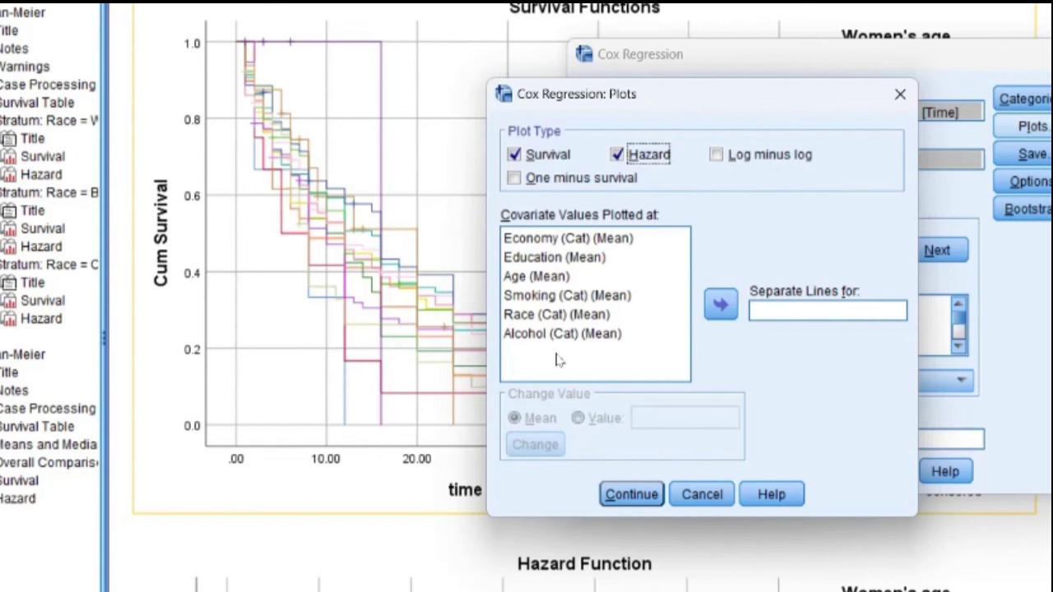
pyautogui.click(625, 498)
# - Request the 95% confidence interval for exp(B), keep the stepwise probabilities at .05 and .10, and run the Cox Regression
pyautogui.click(1032, 182)
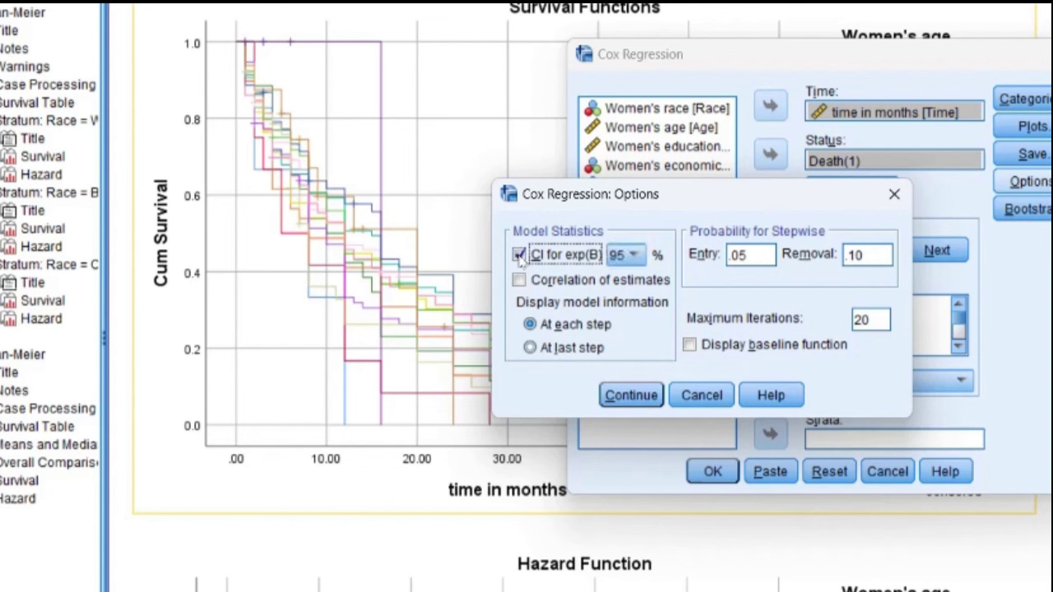
pyautogui.click(634, 256)
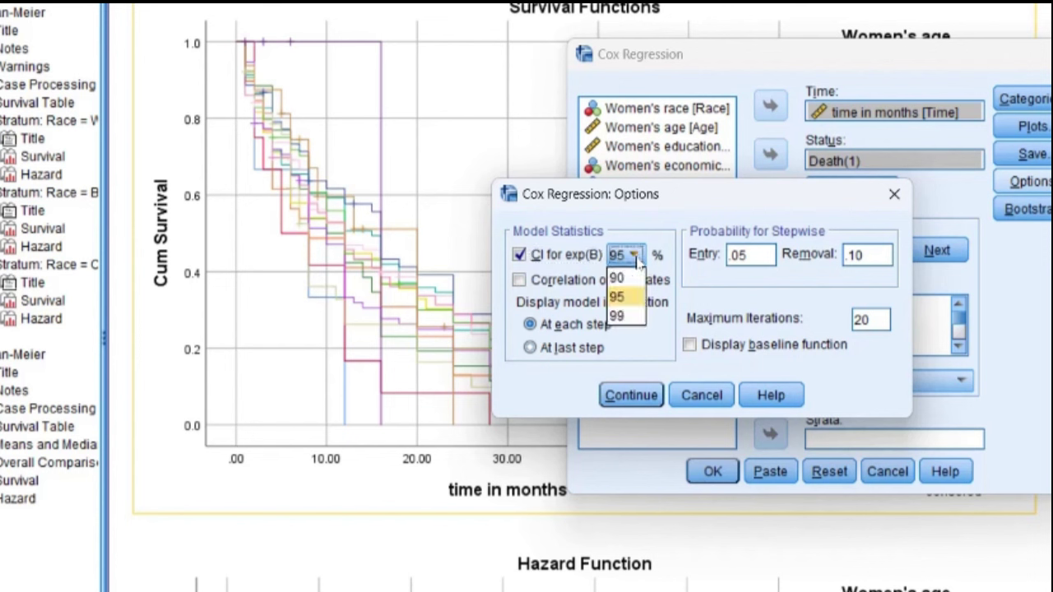
pyautogui.click(712, 277)
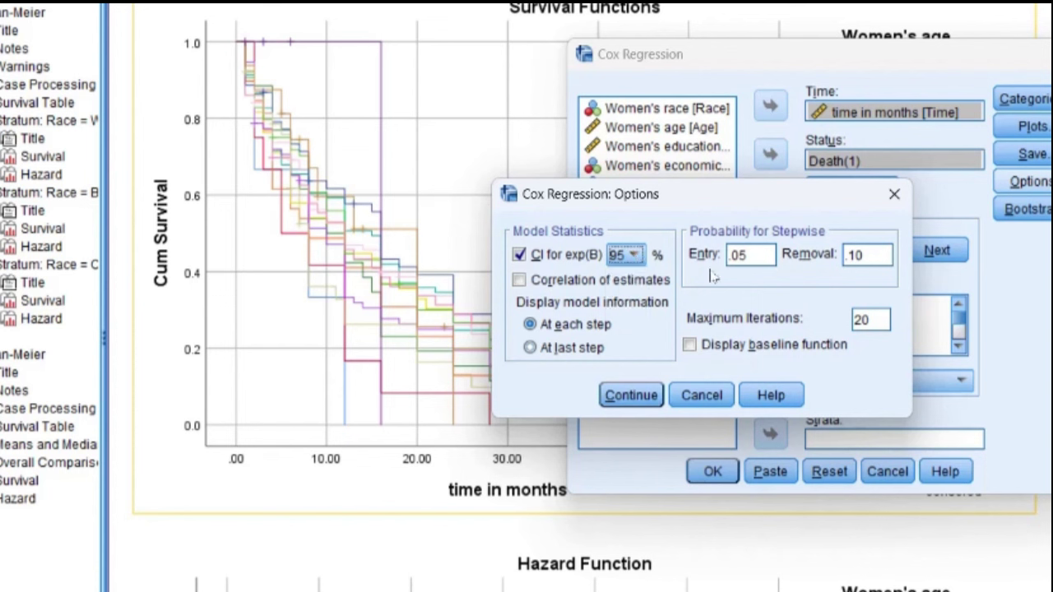
pyautogui.click(758, 256)
pyautogui.click(627, 396)
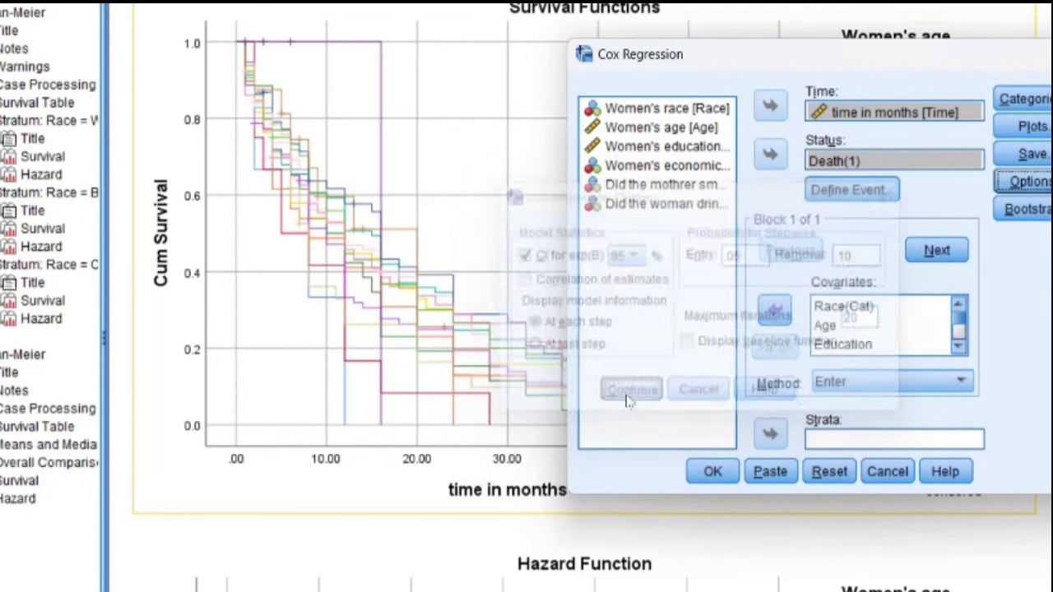
pyautogui.click(713, 472)
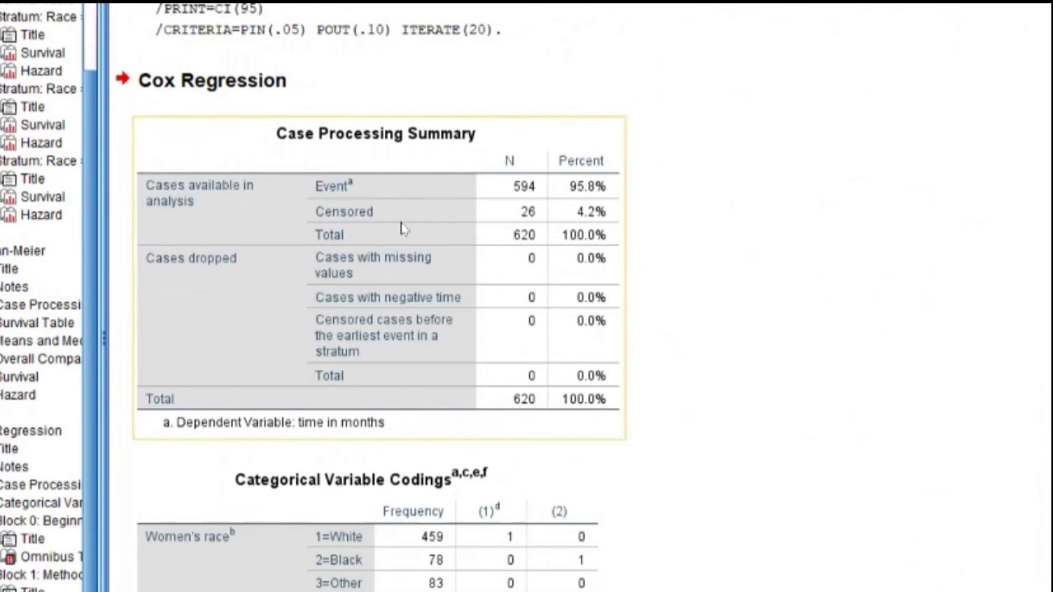
# - Examine the Cox Regression output tables, including the categorical codings, the Omnibus Tests of Model Coefficients and the Variables in the Equation
pyautogui.scroll(-5, 224, 197)
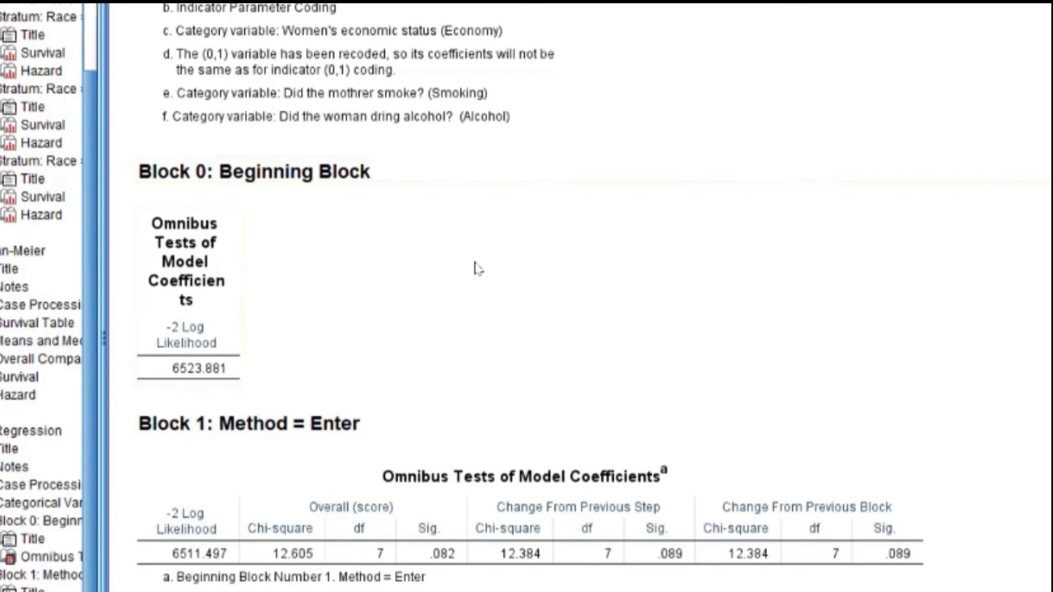
pyautogui.scroll(-2, 476, 269)
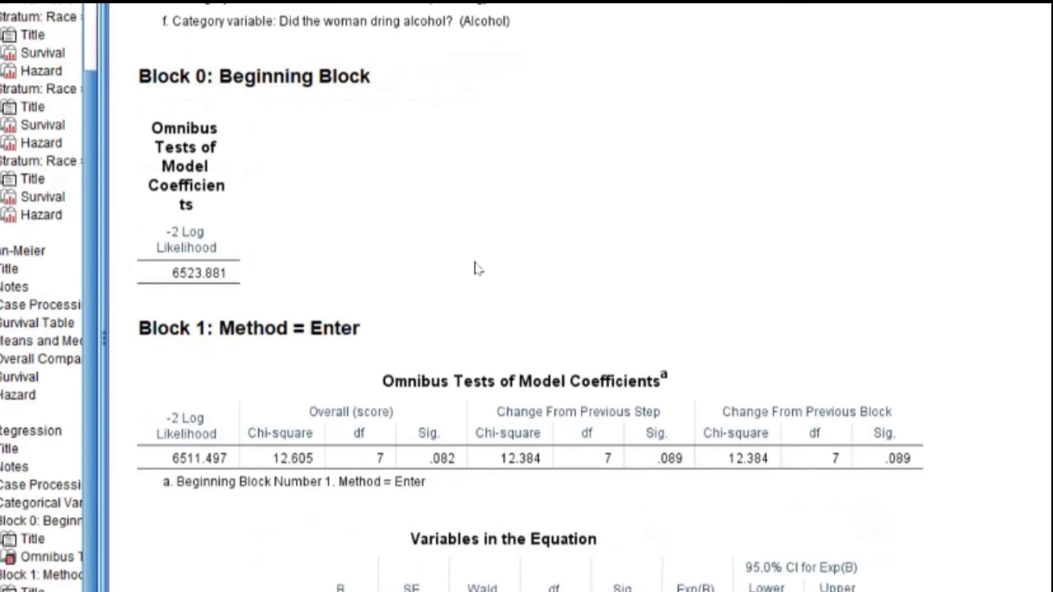
pyautogui.scroll(-4, 404, 291)
pyautogui.scroll(1, 395, 235)
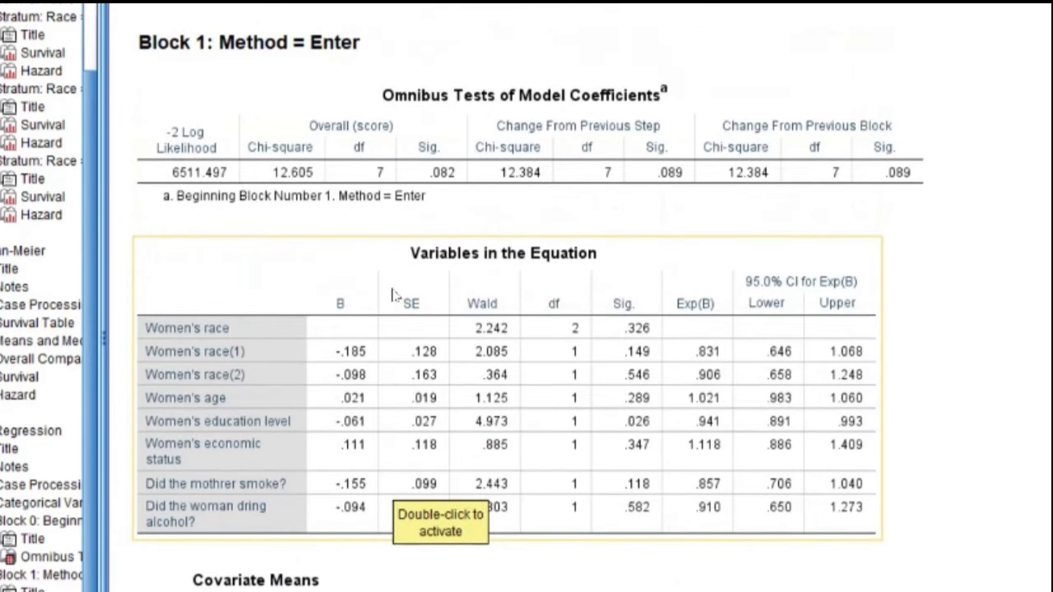
pyautogui.scroll(1, 354, 206)
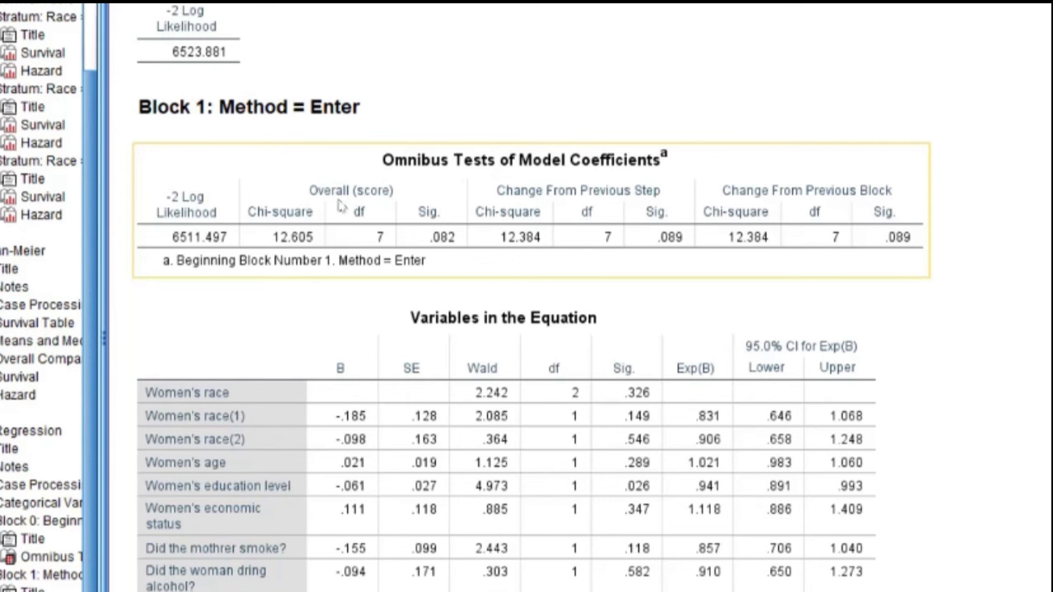
pyautogui.scroll(1, 897, 416)
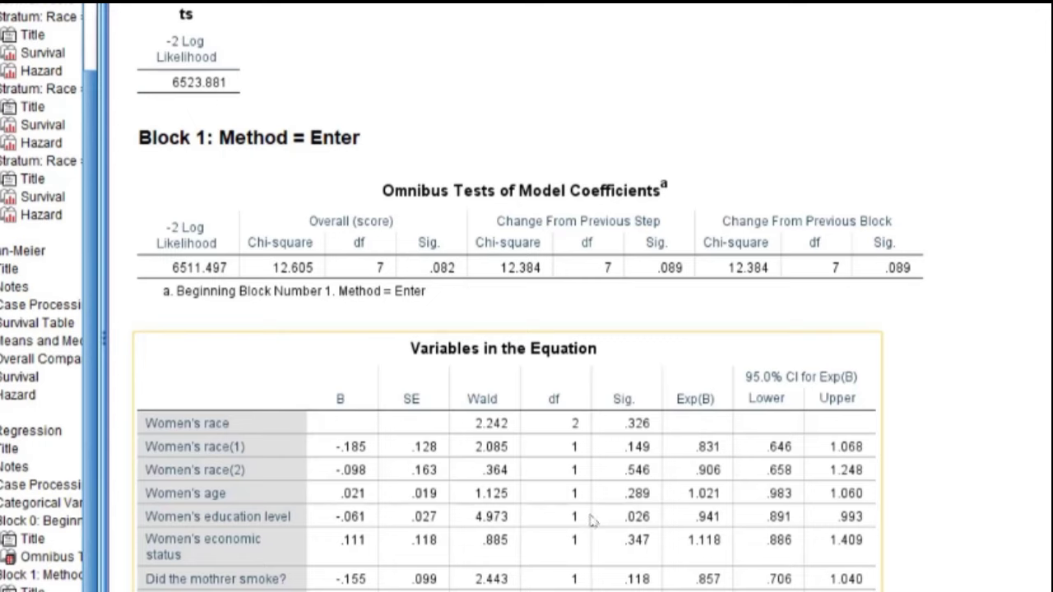
# - Examine the survival and hazard function plots at the mean of covariates and return to the Variables in the Equation table
pyautogui.scroll(-7, 613, 498)
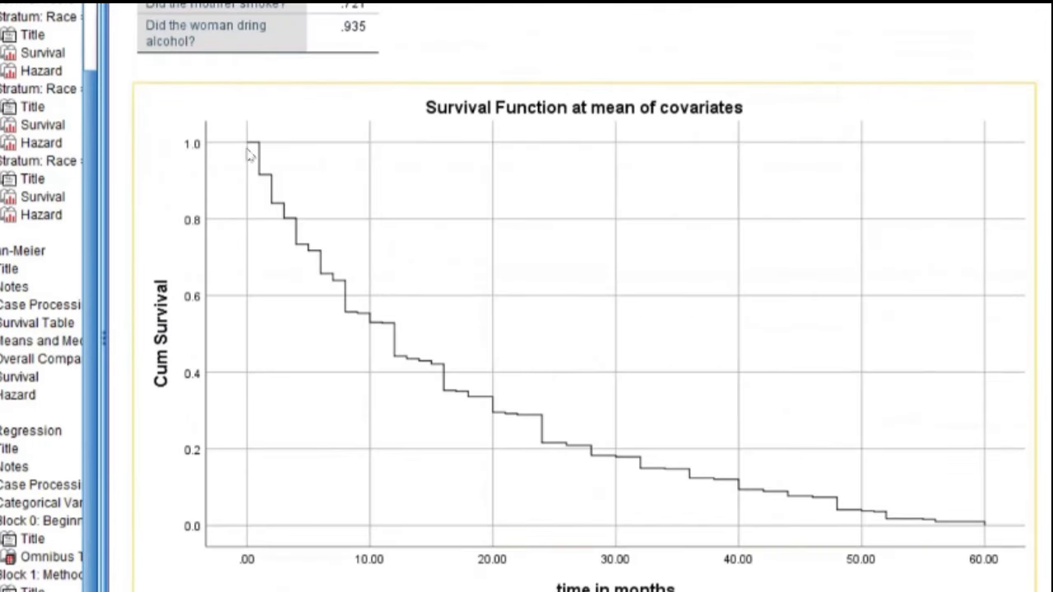
pyautogui.scroll(-5, 461, 330)
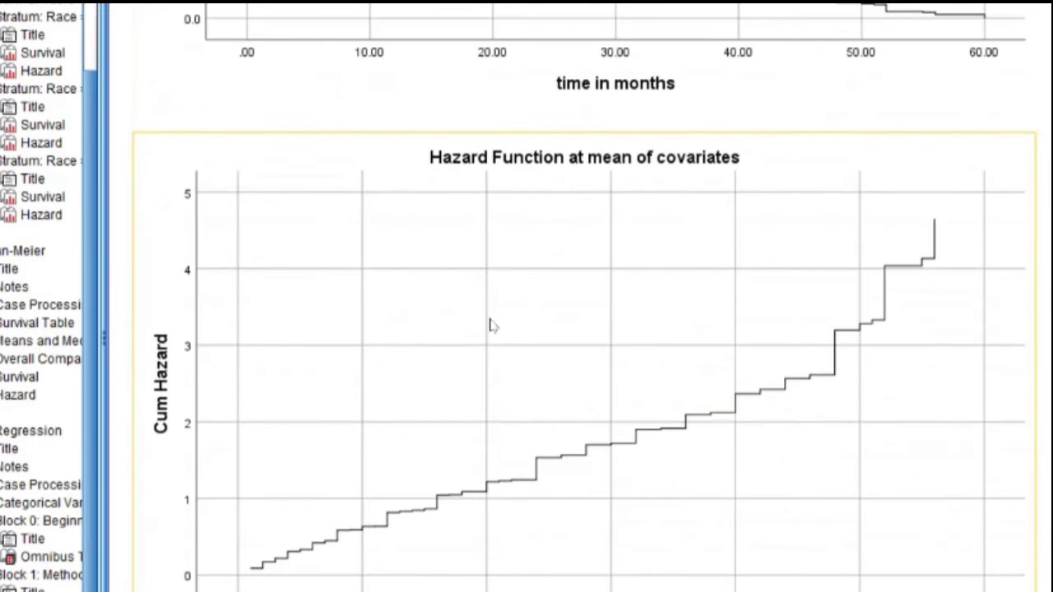
pyautogui.scroll(6, 494, 321)
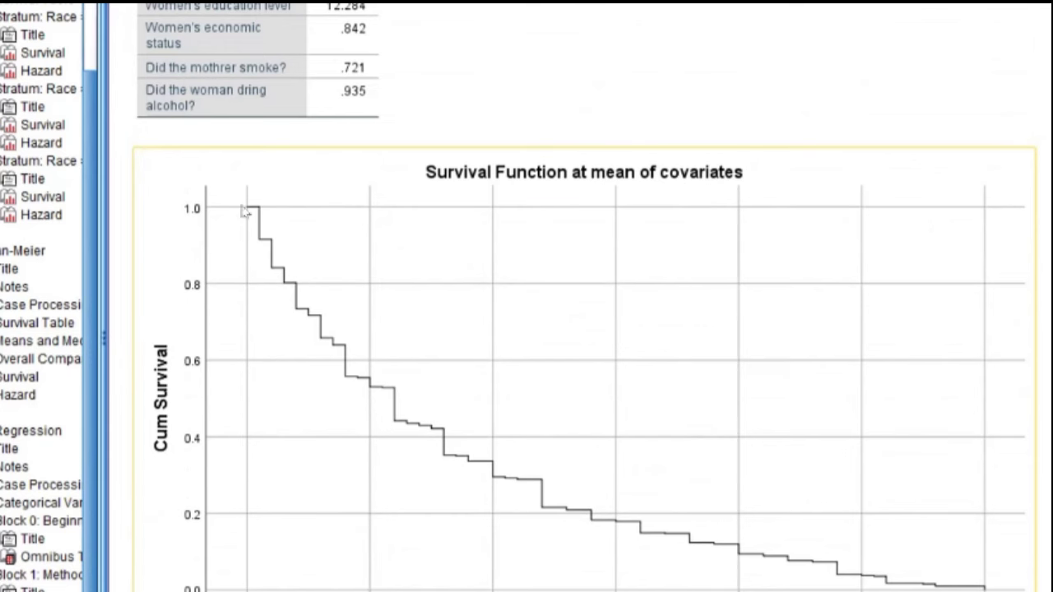
pyautogui.scroll(5, 615, 233)
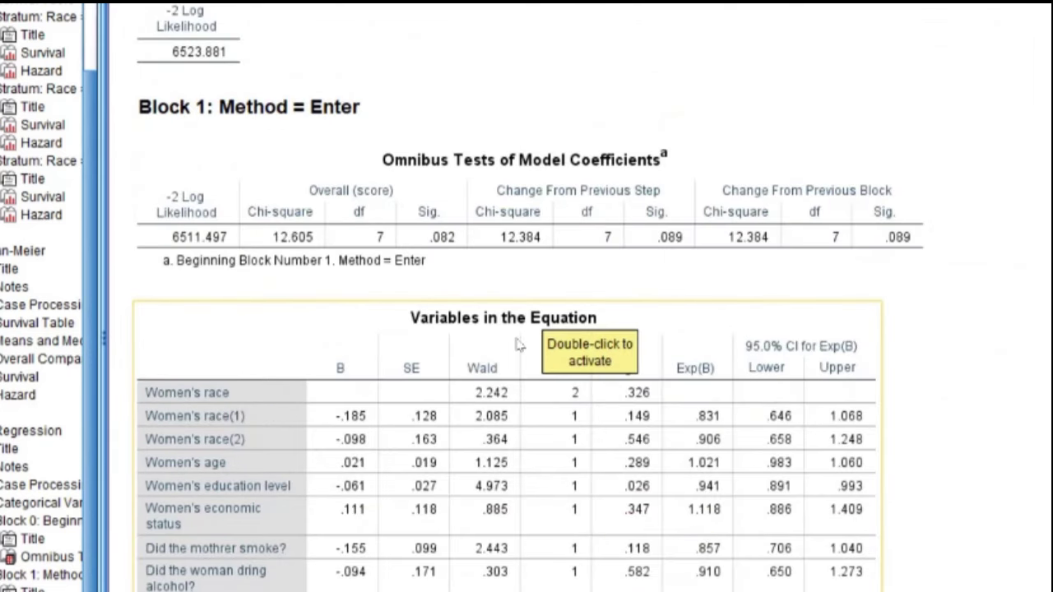